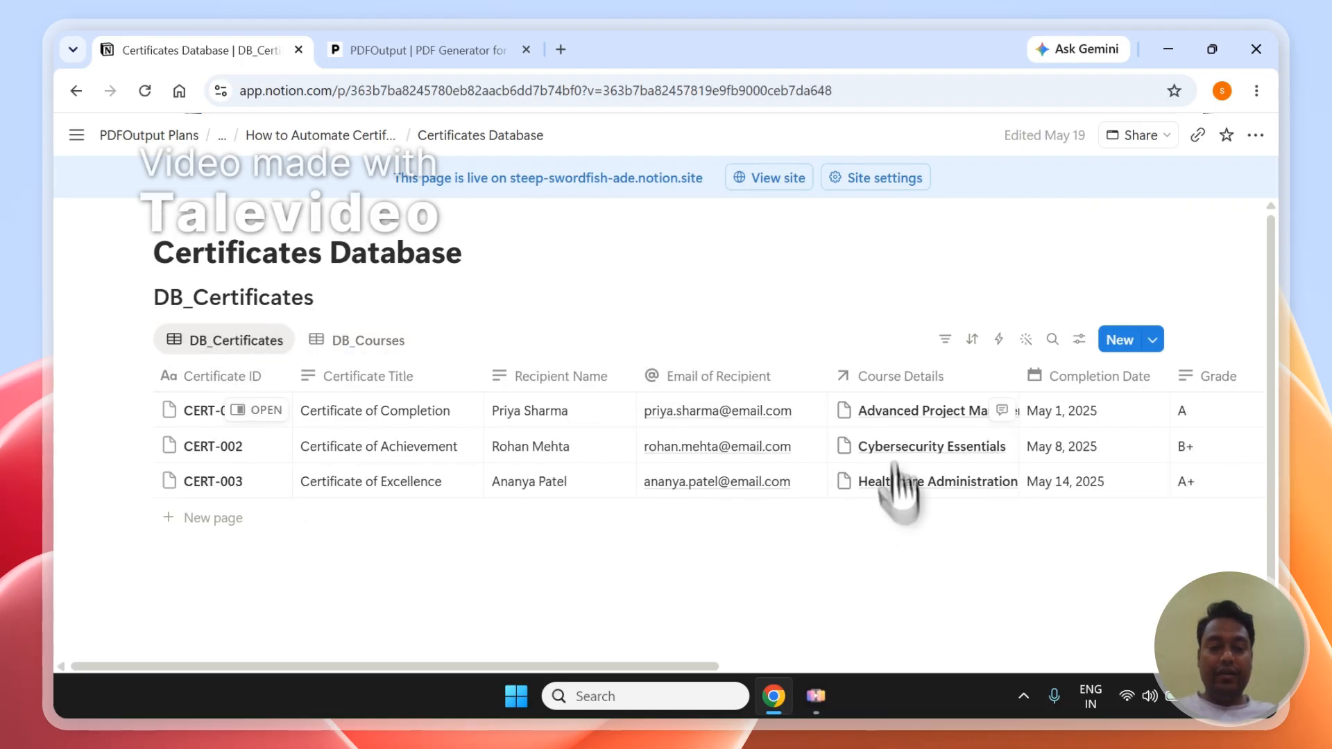
Look through the DB_Certificates and DB_Courses tables on the Certificates Database page
click(392, 343)
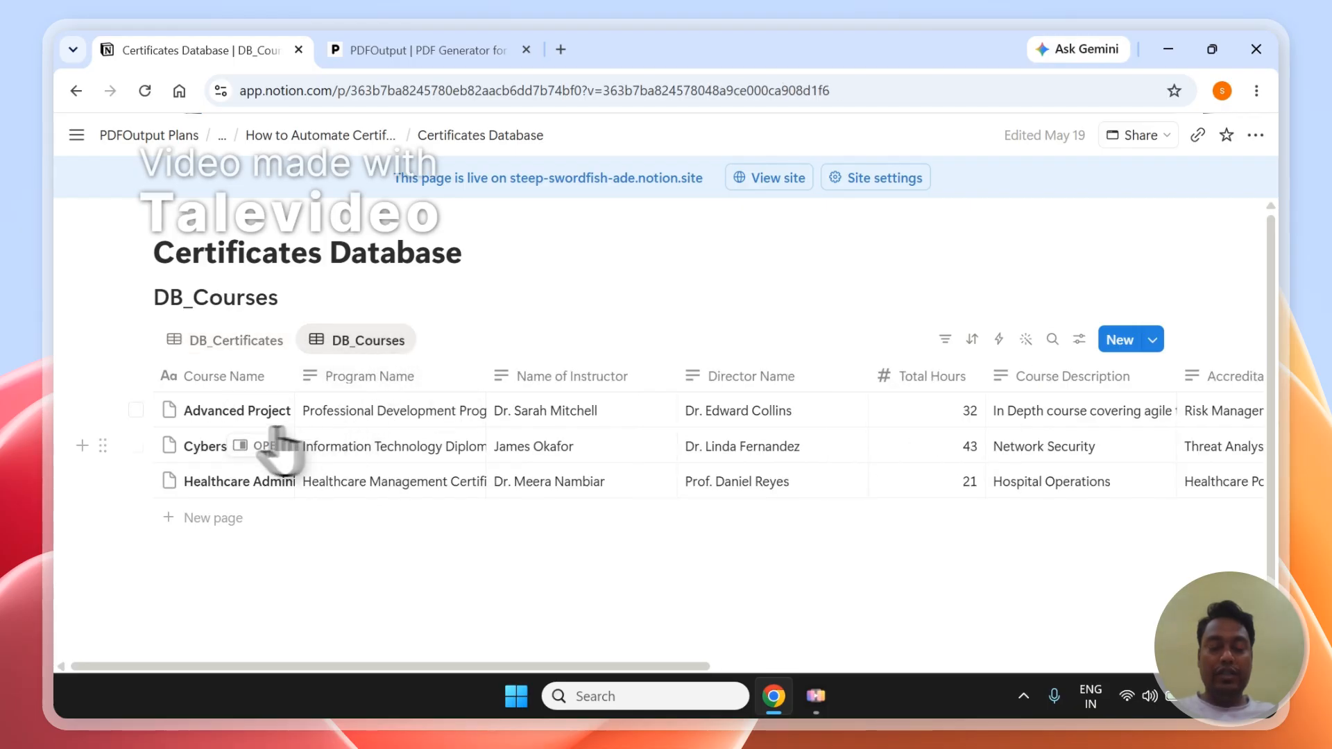
click(281, 347)
click(333, 350)
click(264, 346)
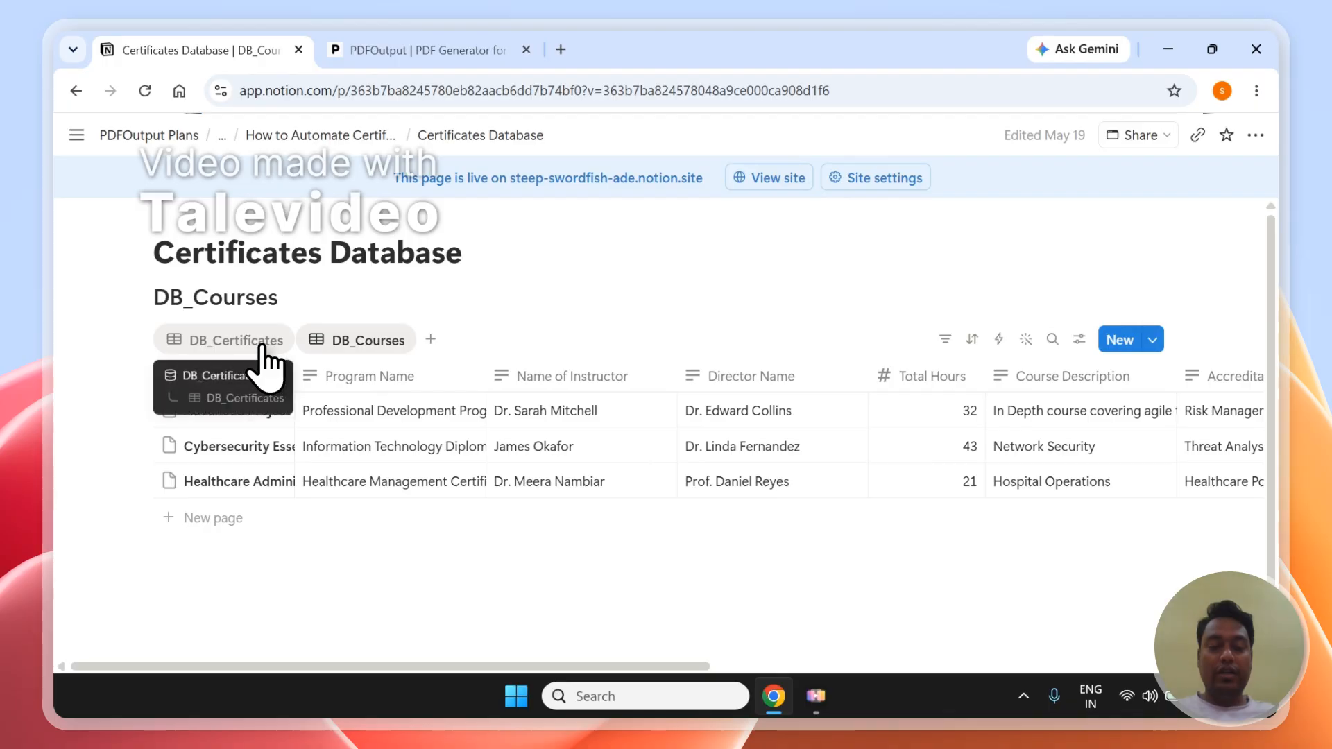
click(350, 341)
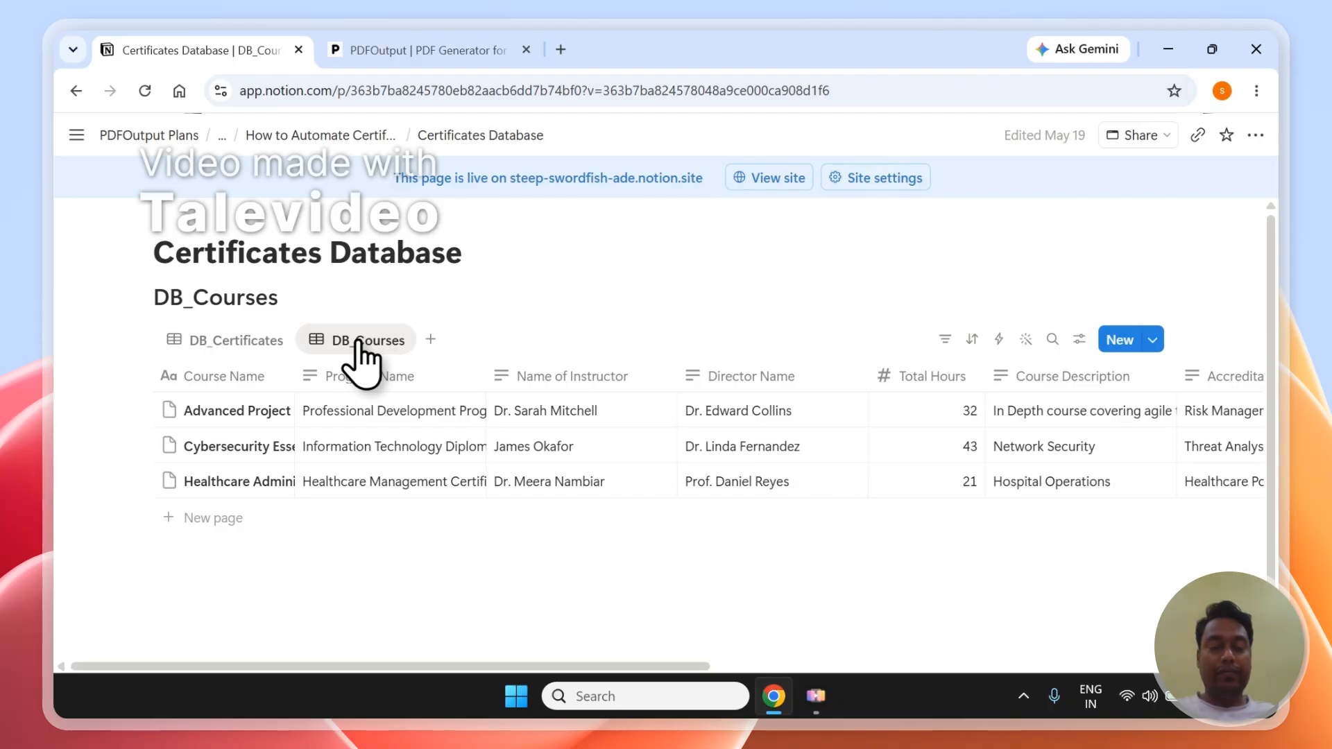
Switch to the PDFOutput website and examine the document automation headline on its home page
click(454, 51)
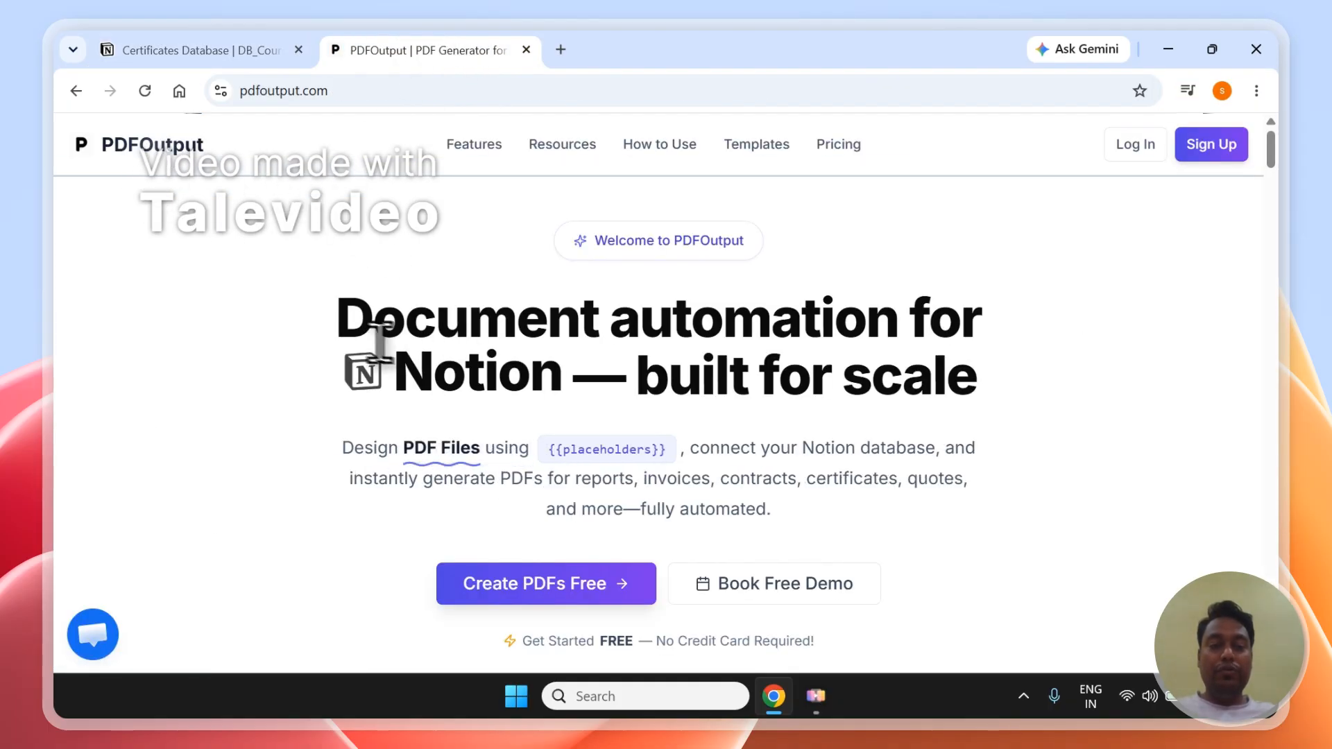
drag(351, 324, 871, 326)
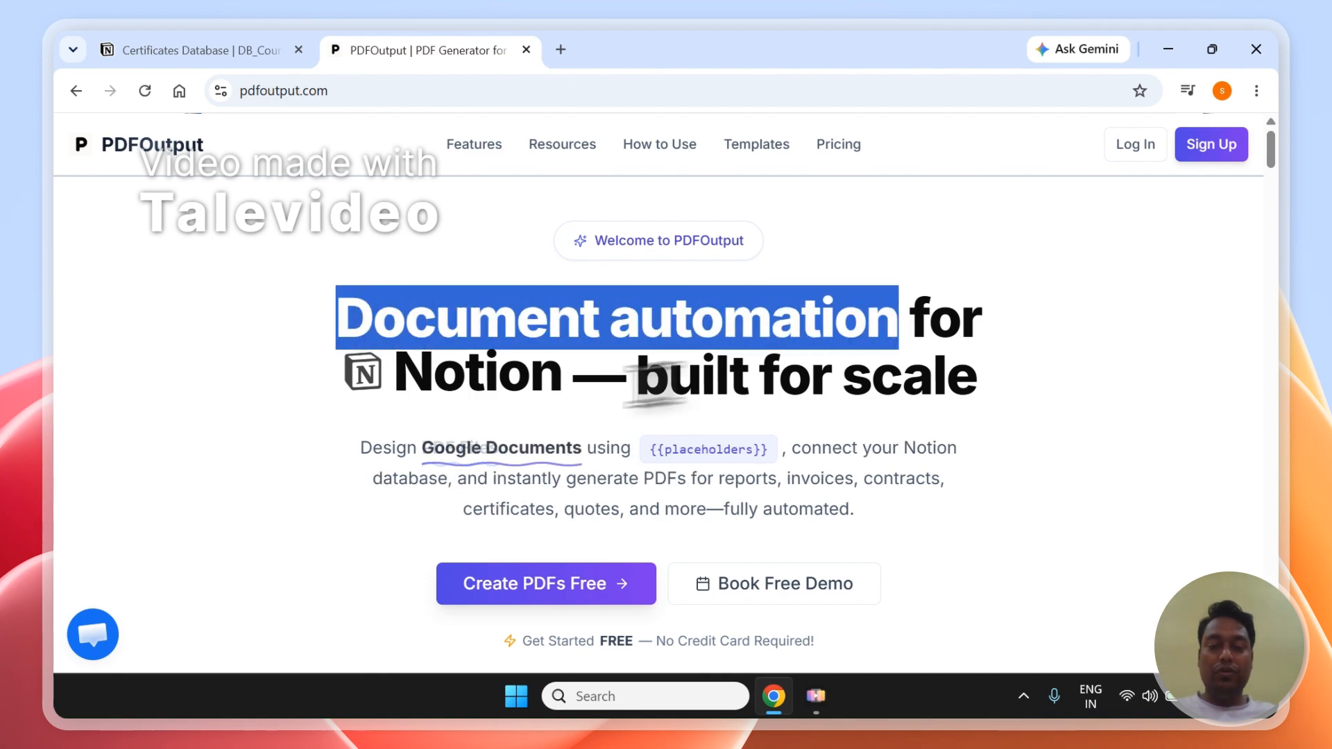
click(507, 399)
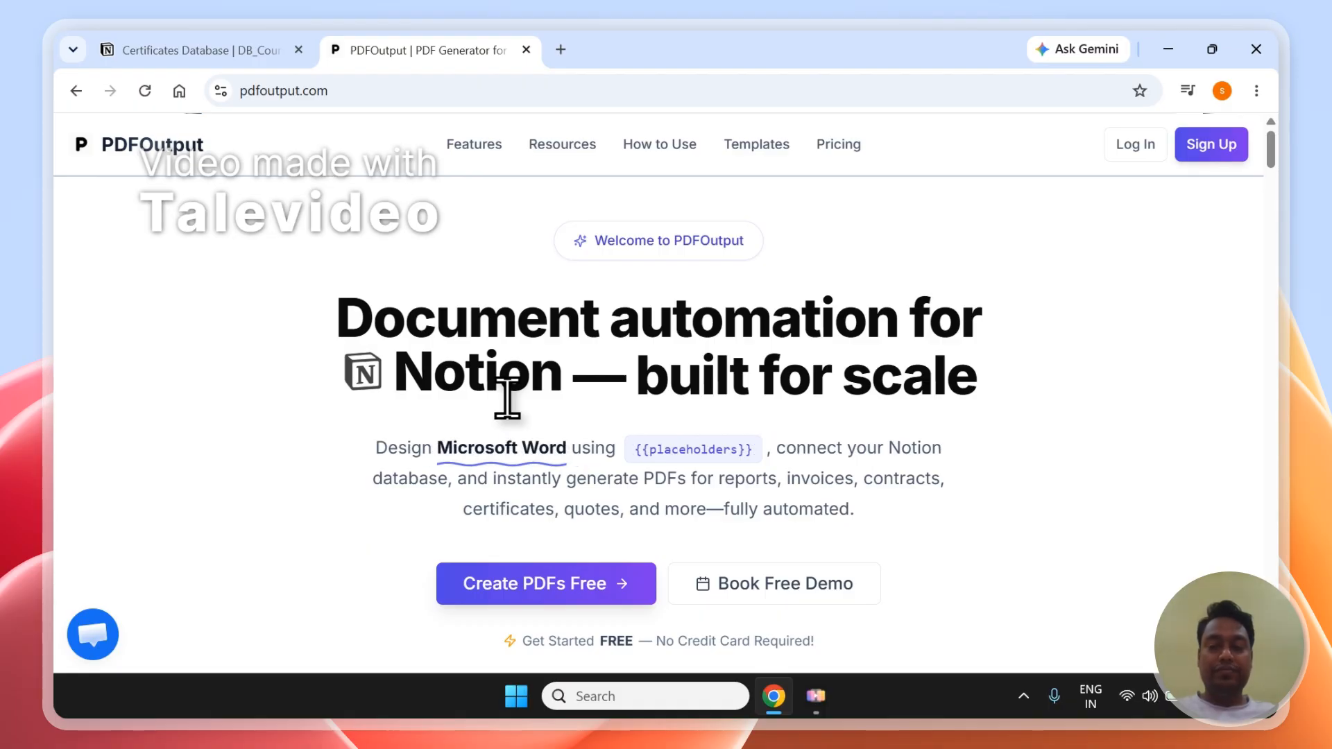
Log in to PDFOutput with the pdfoutput Google account and approve the requested account access
click(1117, 149)
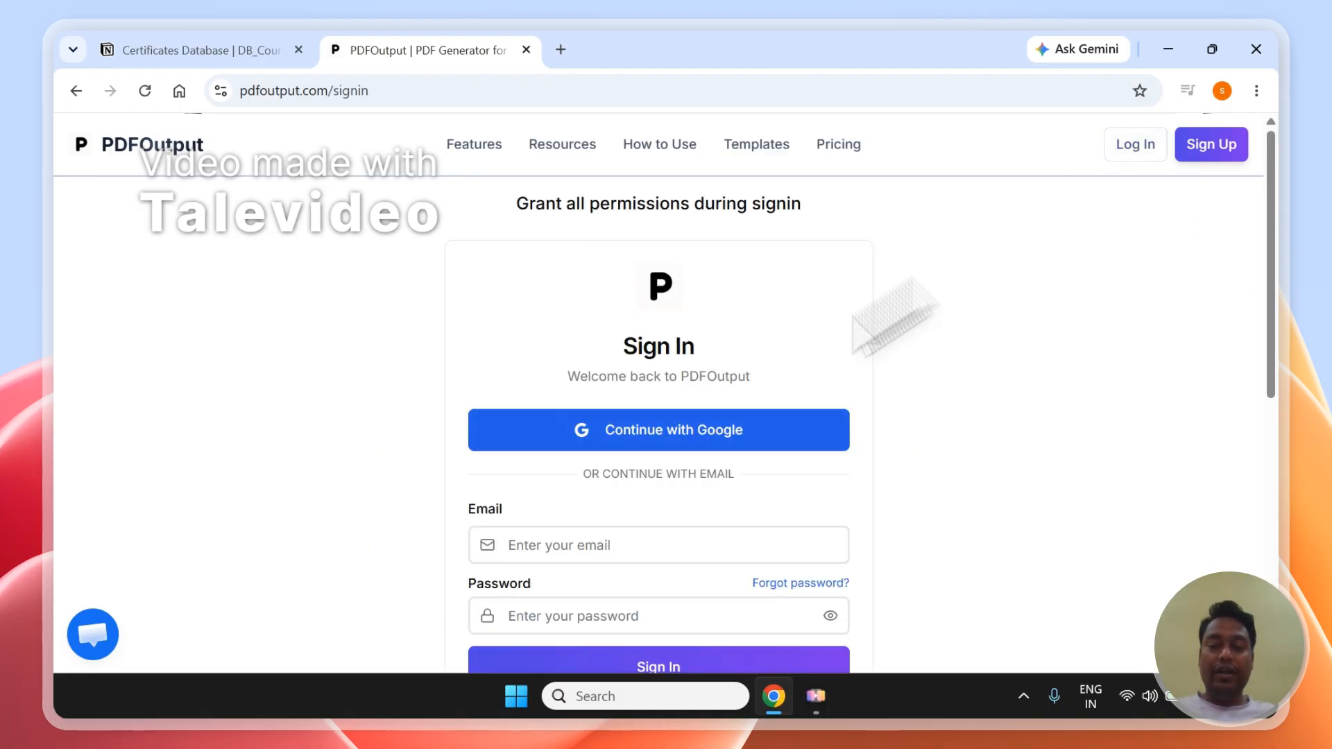
click(626, 444)
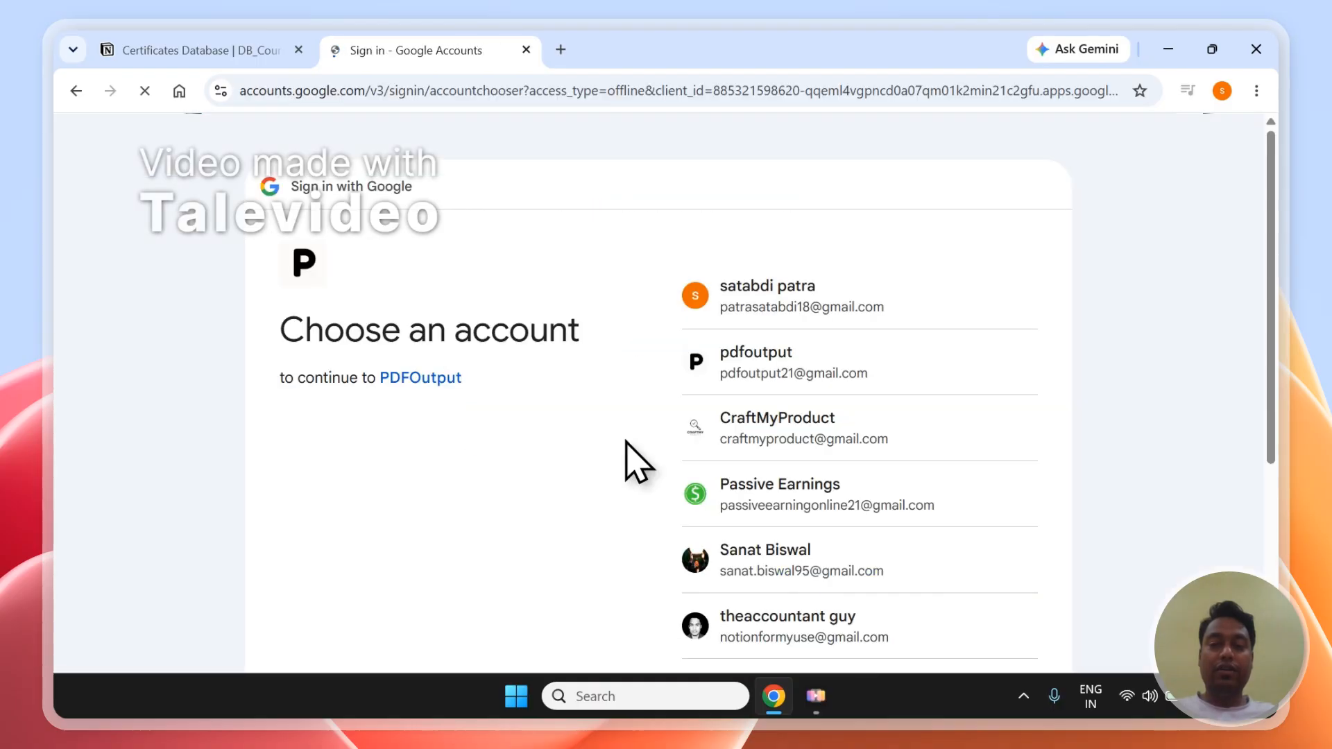
click(777, 348)
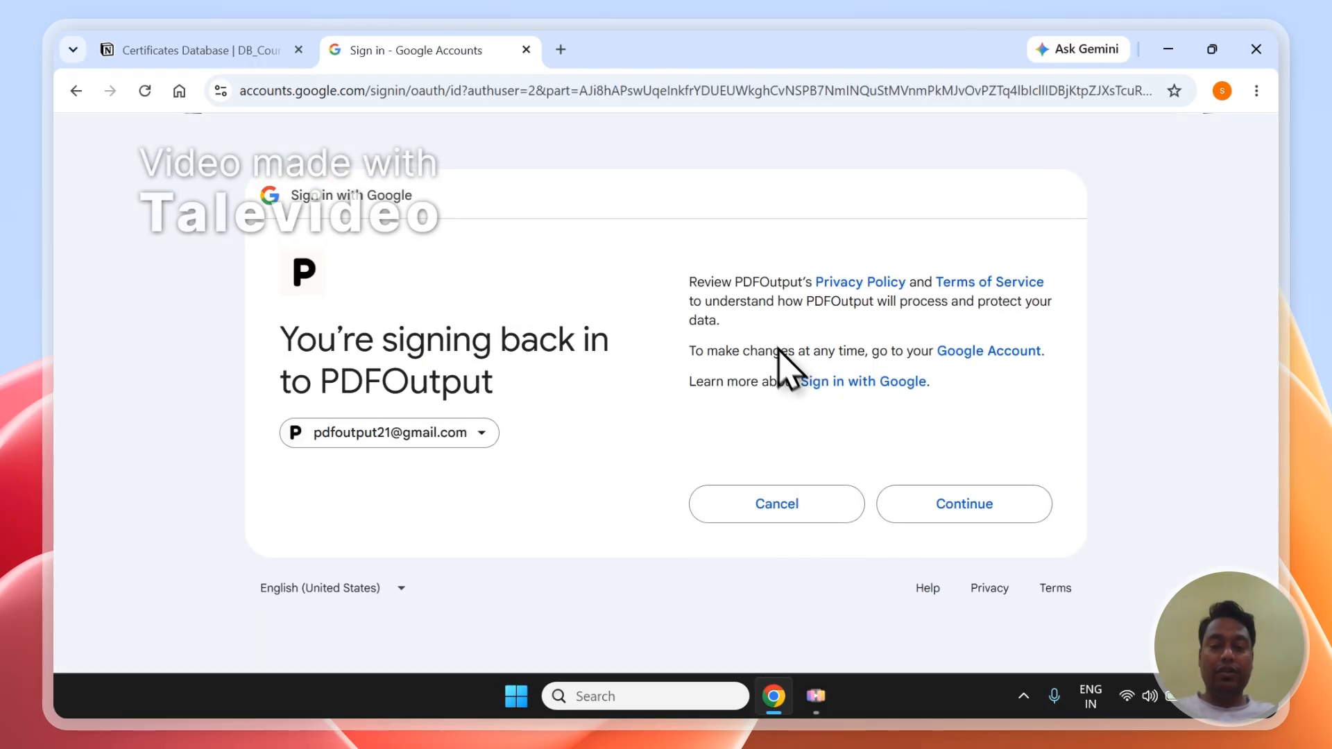
click(903, 503)
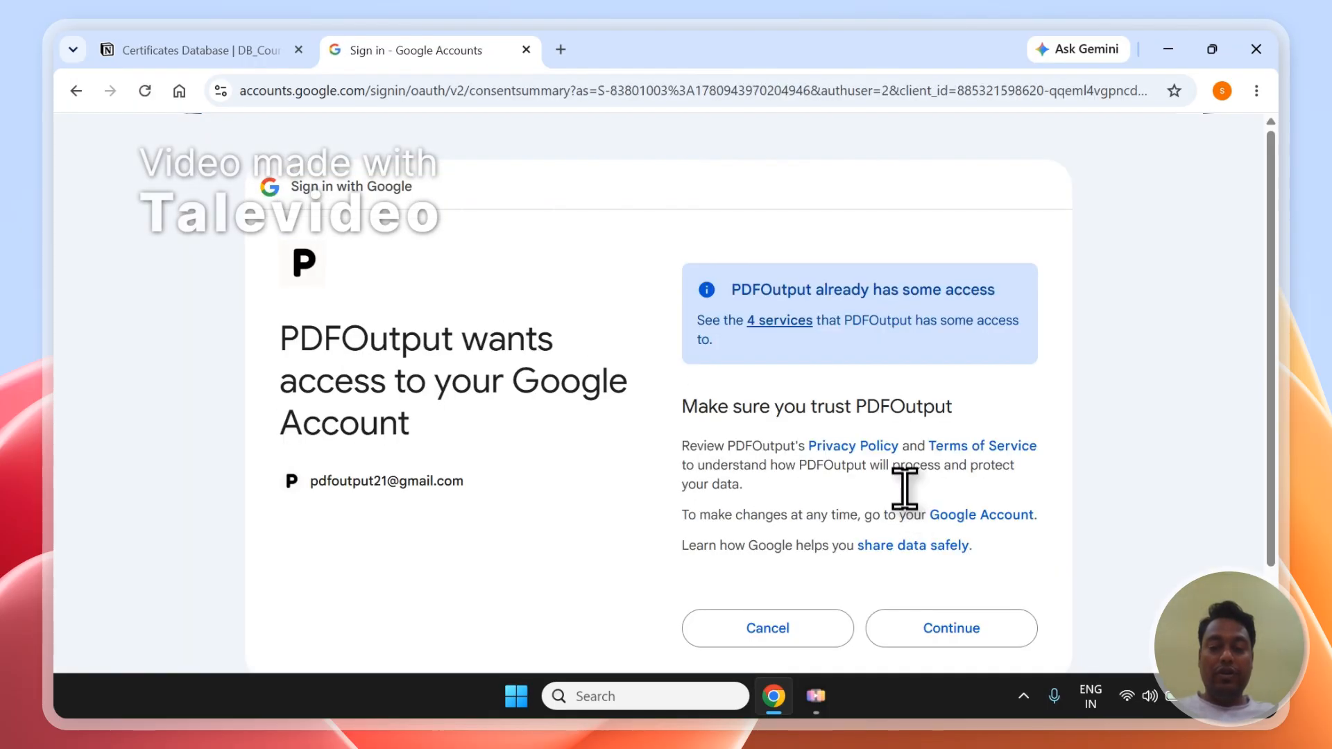
click(935, 613)
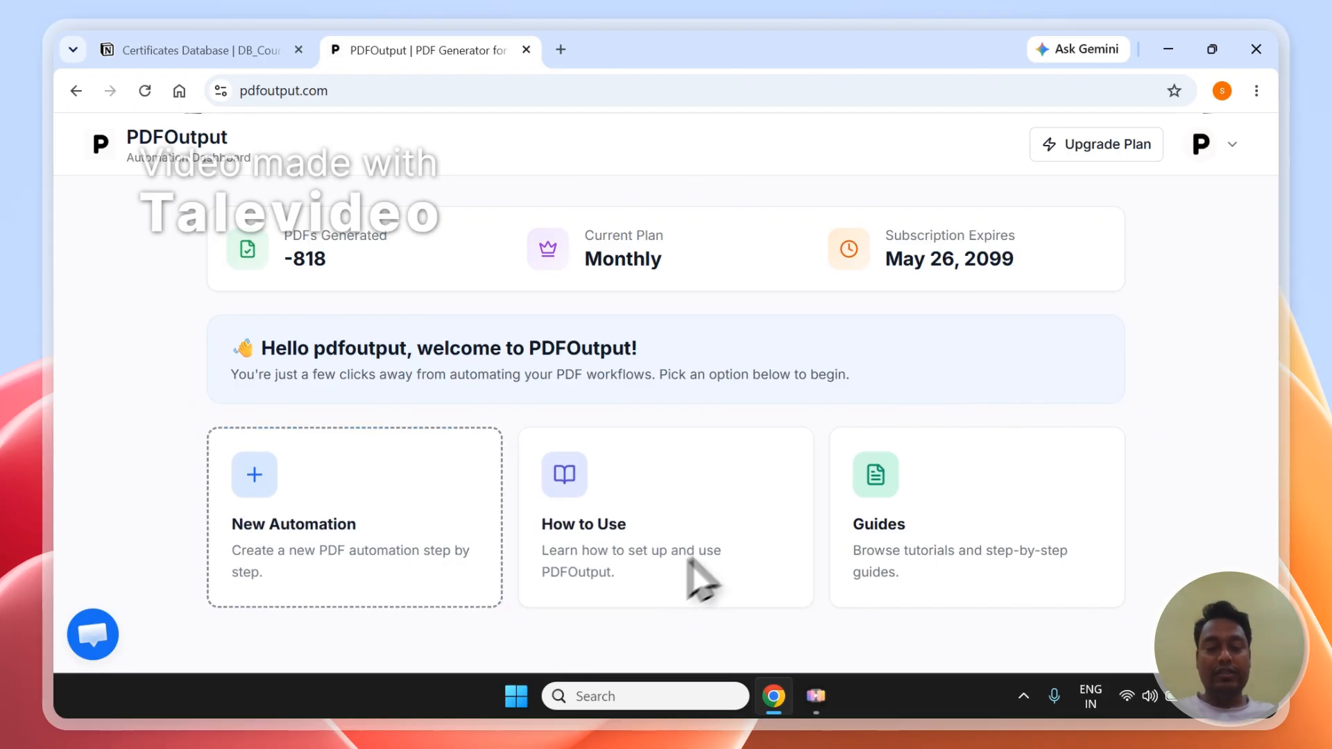
Start a new PDF automation from the PDFOutput dashboard
click(705, 535)
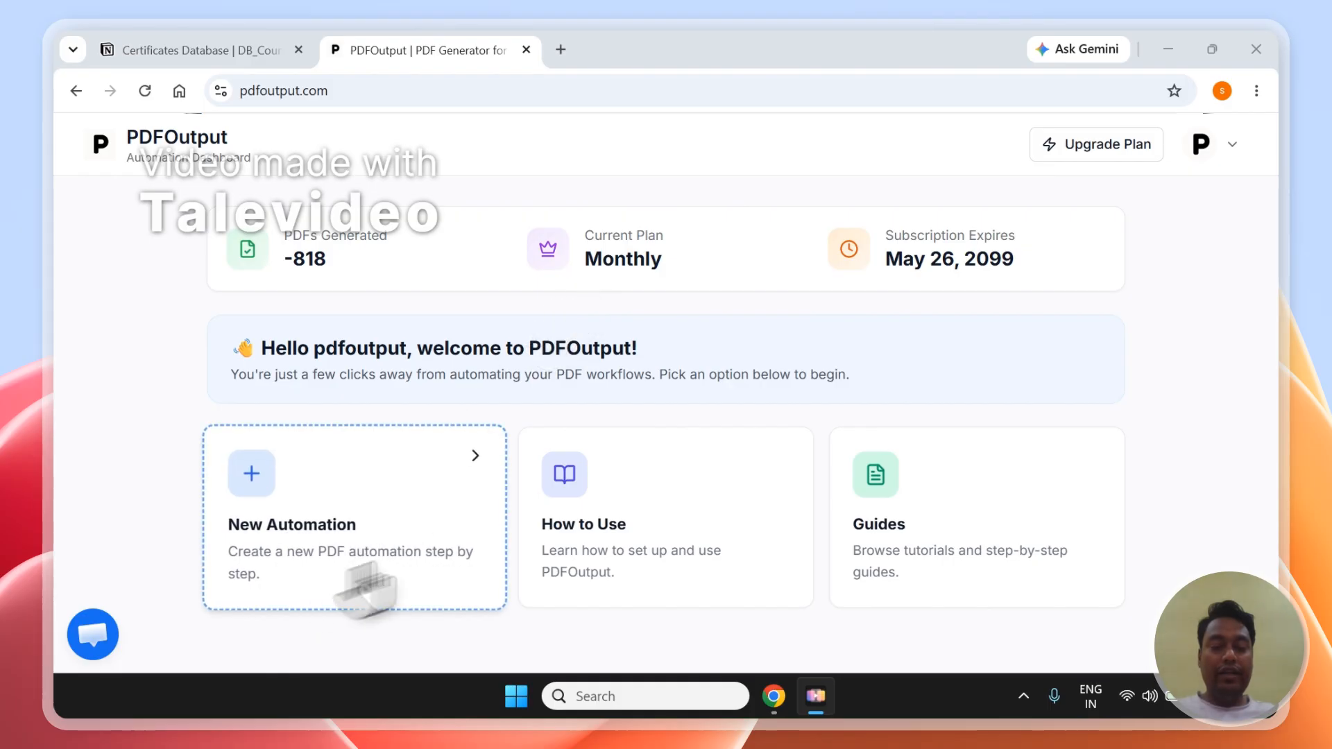
click(358, 500)
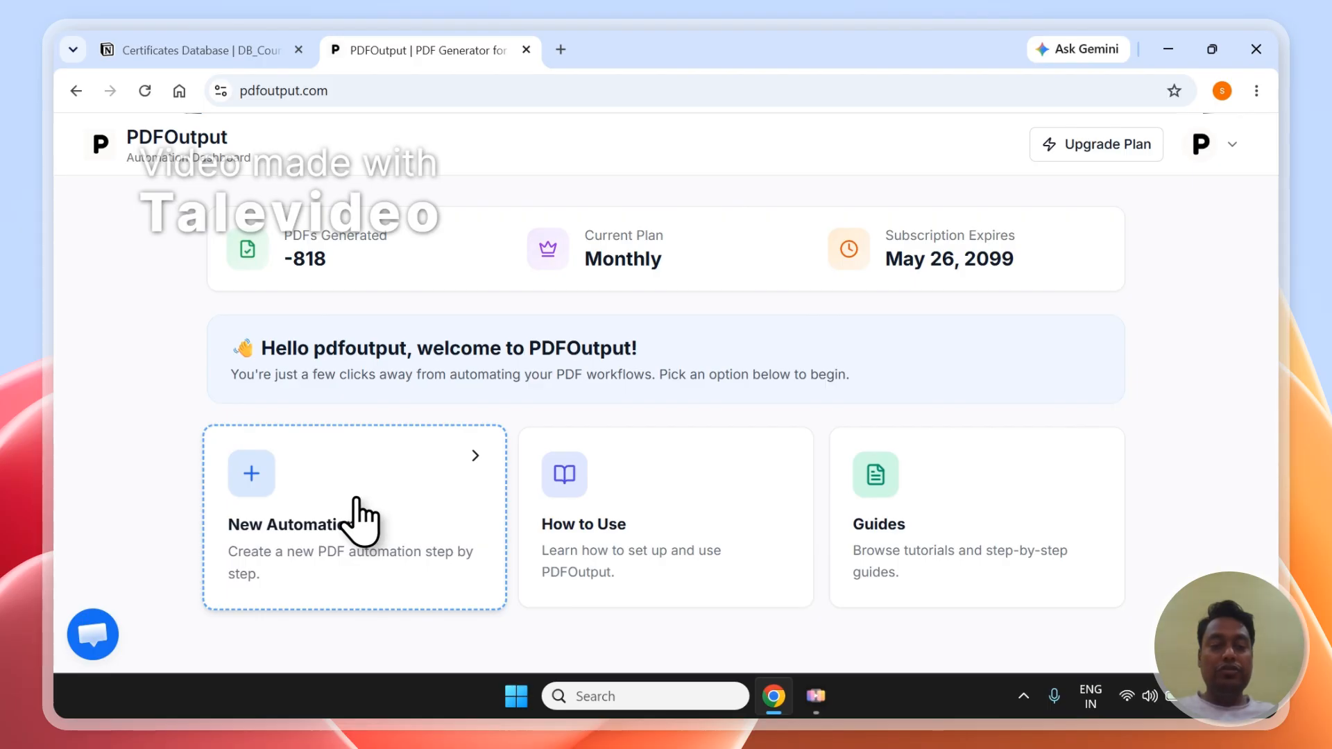
click(361, 520)
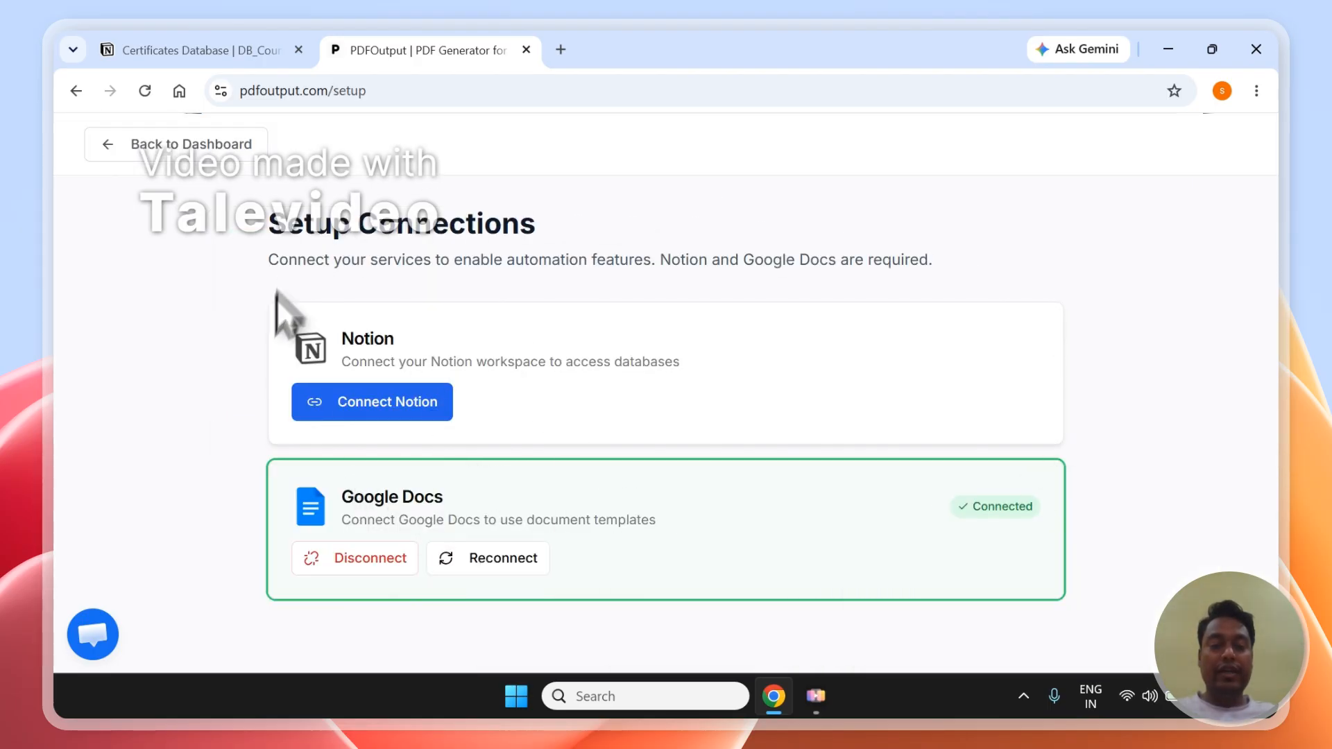
Start connecting Notion to PDFOutput and proceed to choosing the pages it may access
click(243, 51)
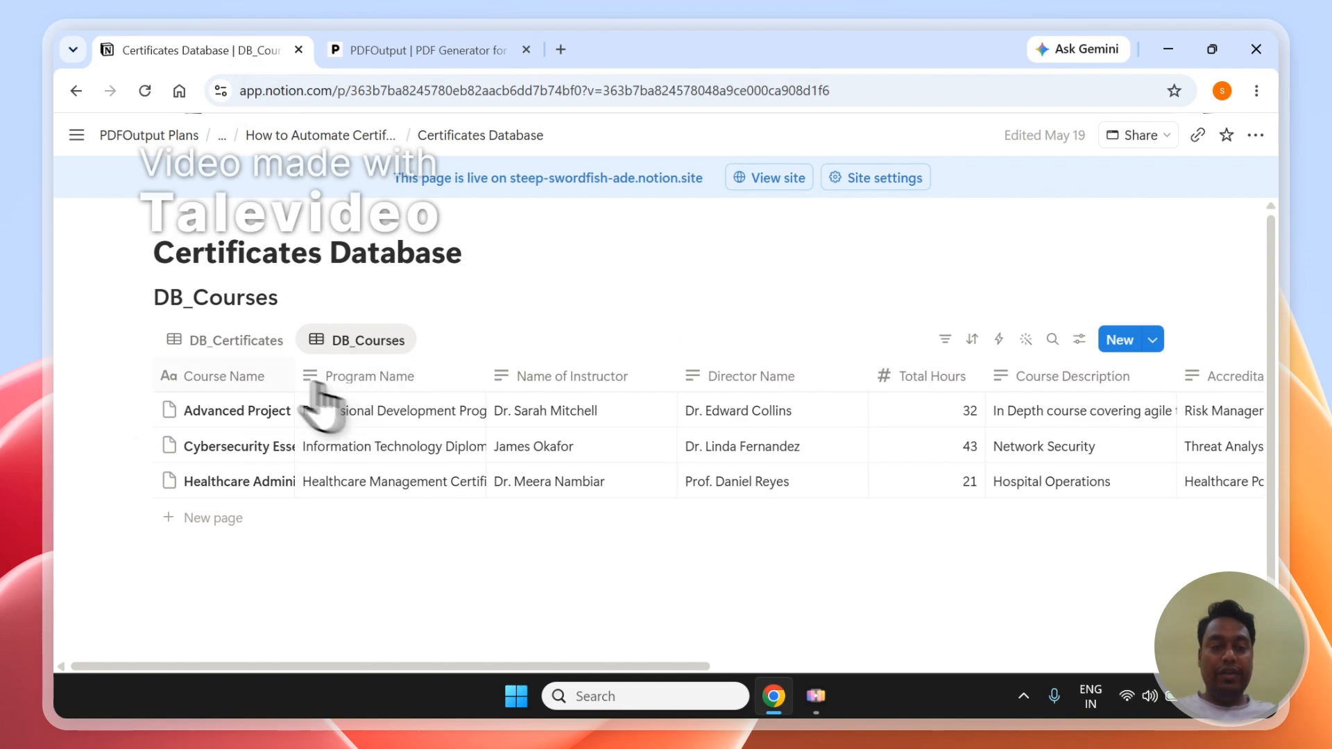
click(416, 49)
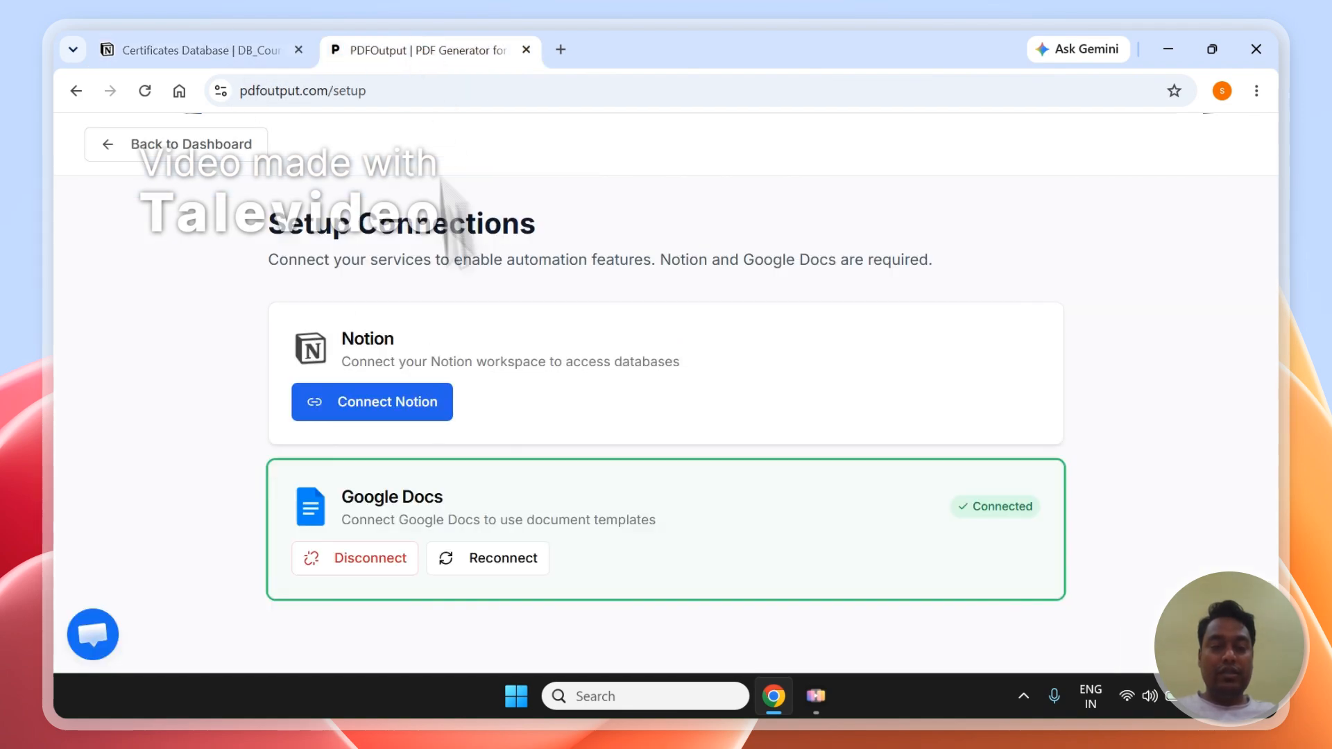
click(383, 415)
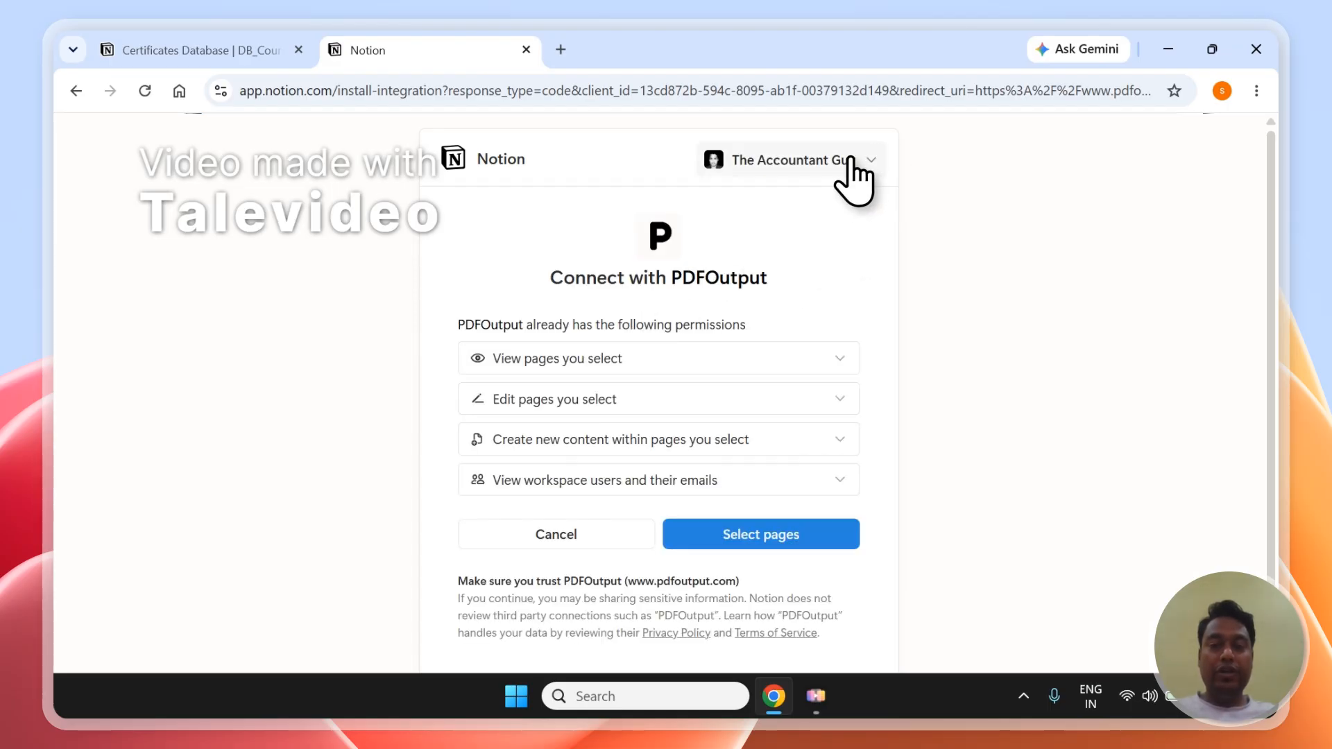
click(722, 540)
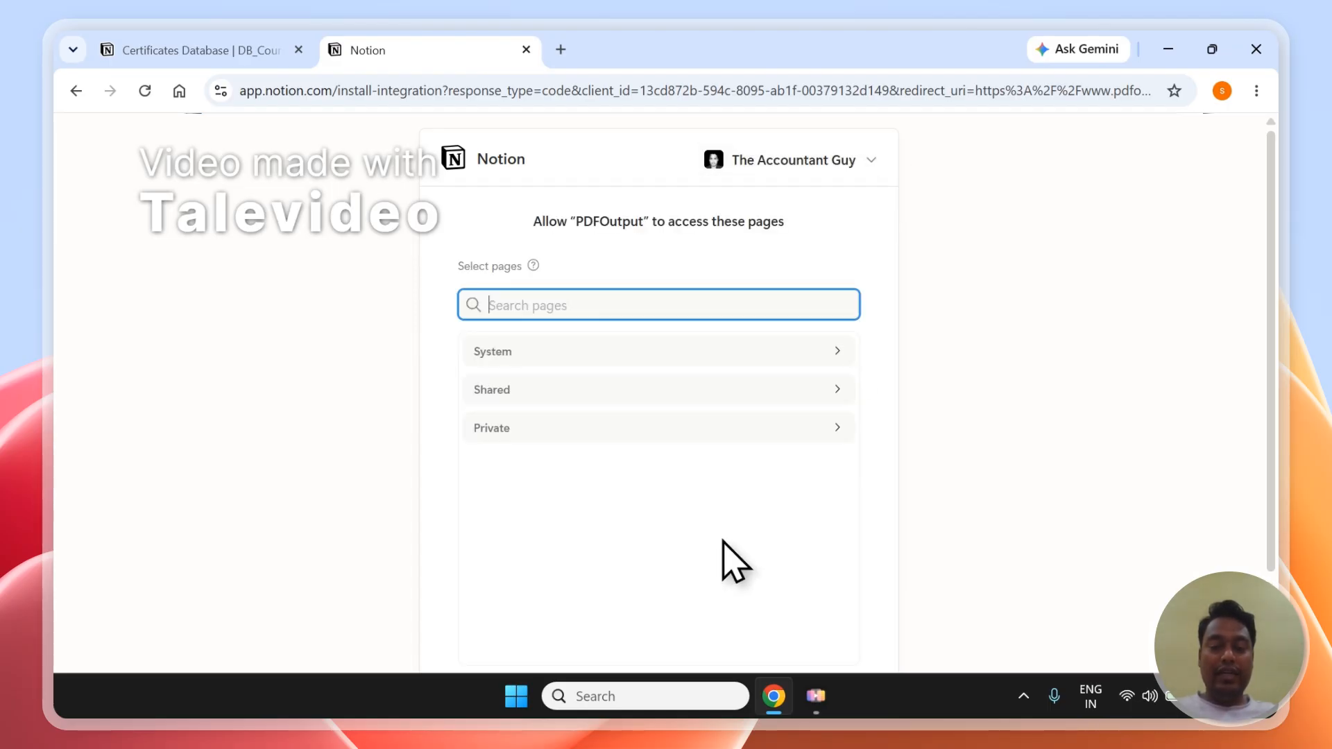
Copy the page title "Certificates Database" from the Notion page and return to the access request
click(146, 49)
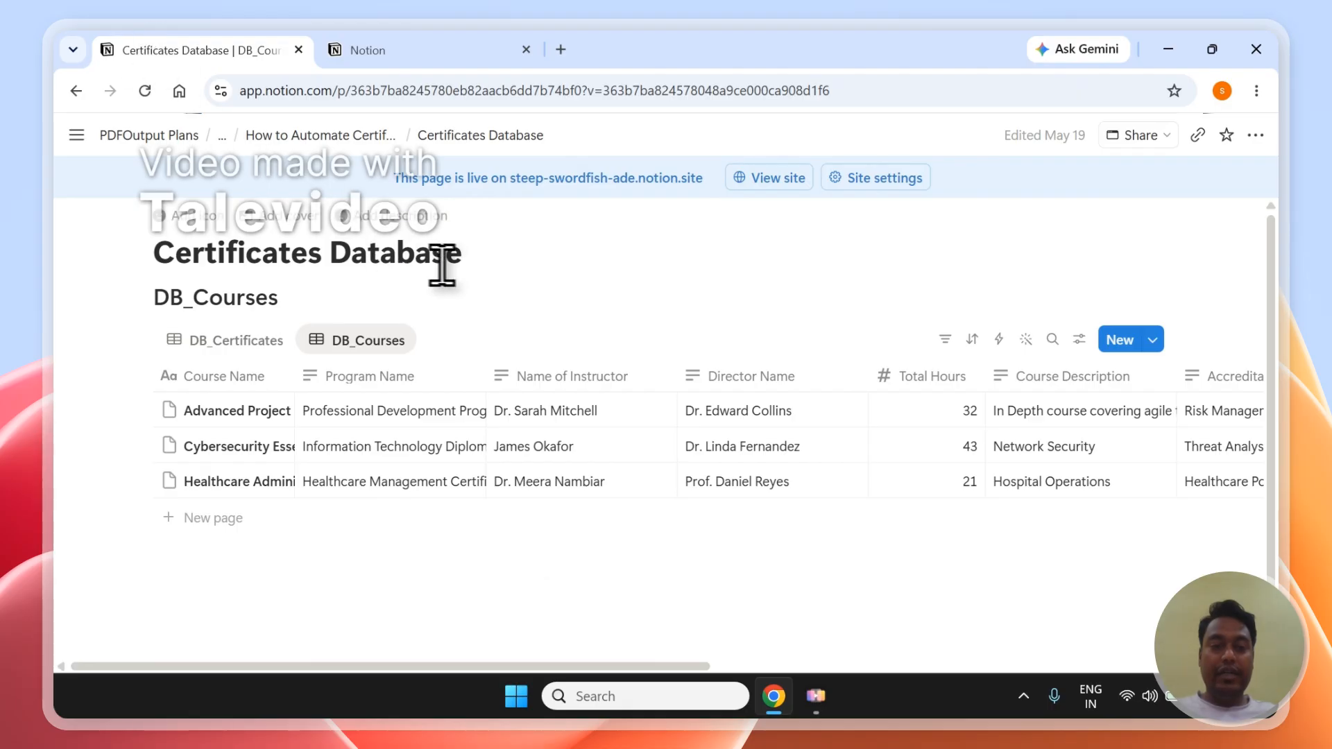
drag(460, 257, 244, 243)
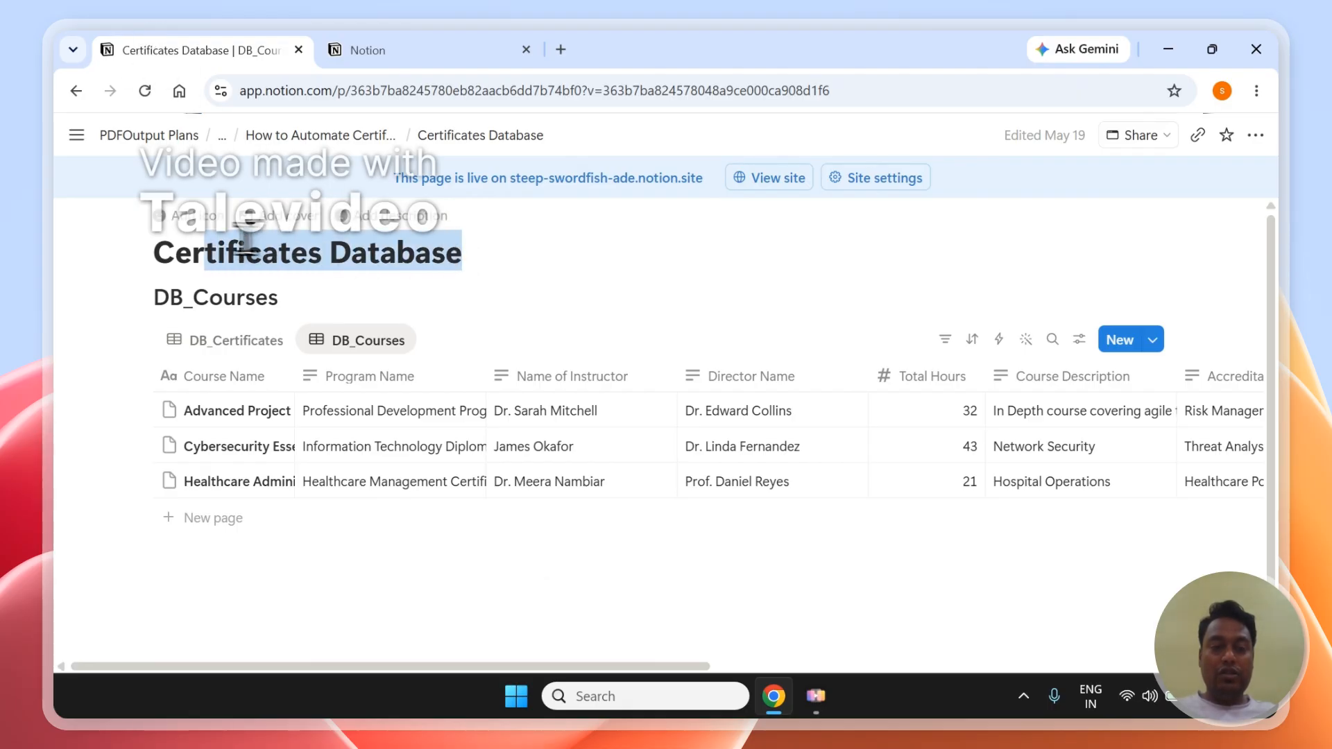
right_click(168, 244)
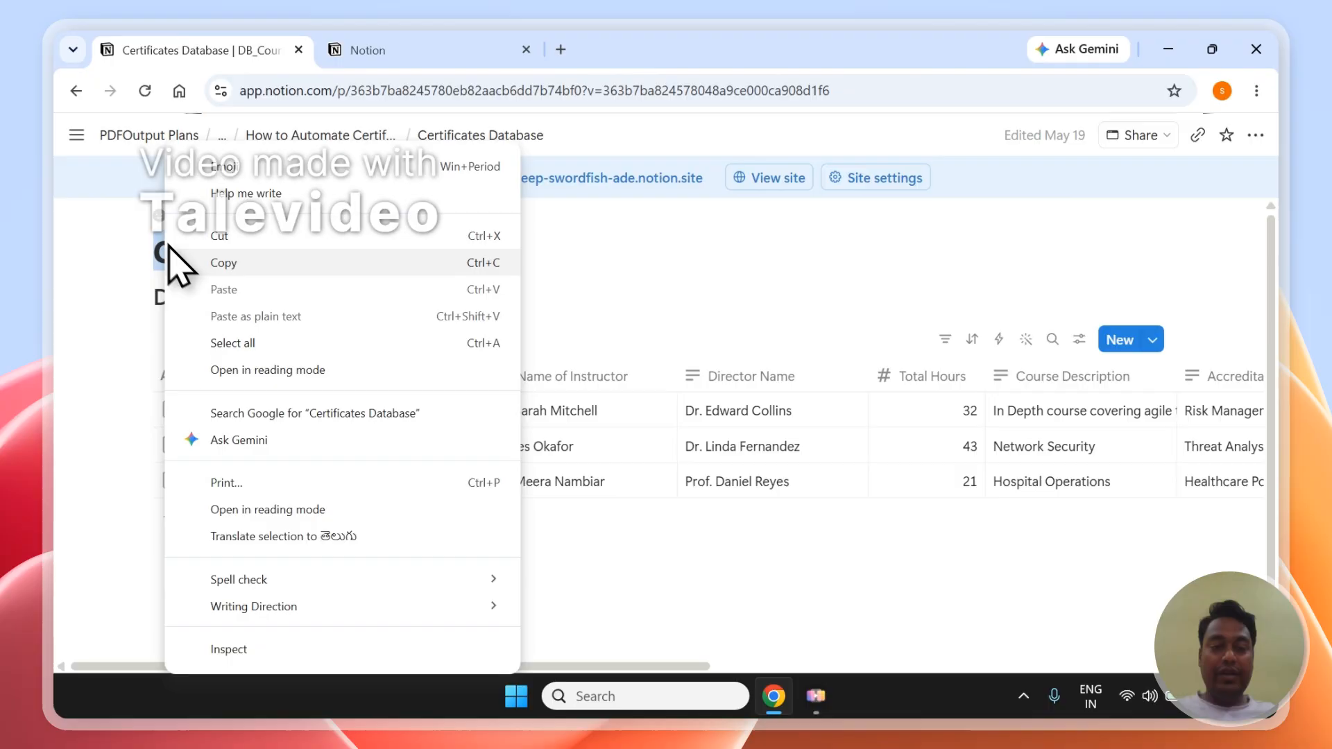
click(220, 267)
click(385, 53)
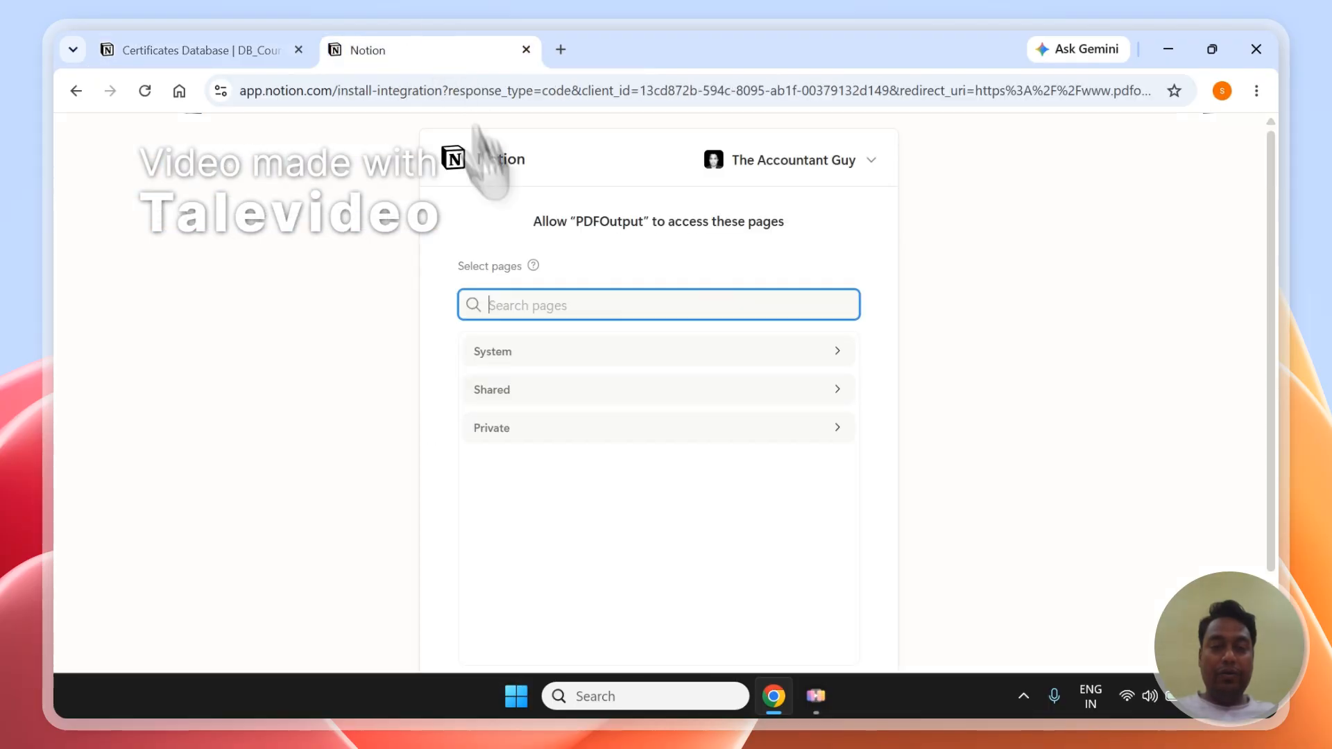
Search the pages for "Certificates Database", add the one under How to Automate Certificate Generation, and allow PDFOutput access
click(527, 305)
right_click(529, 305)
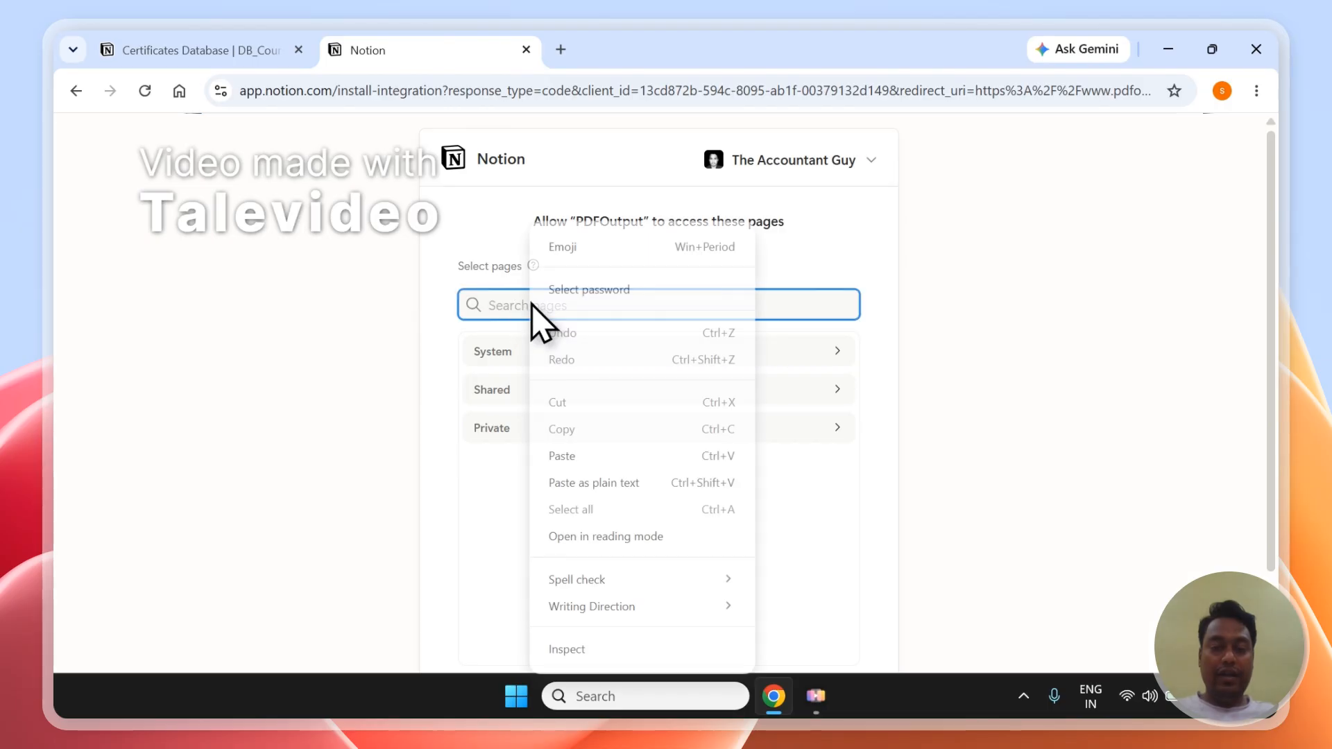
click(562, 456)
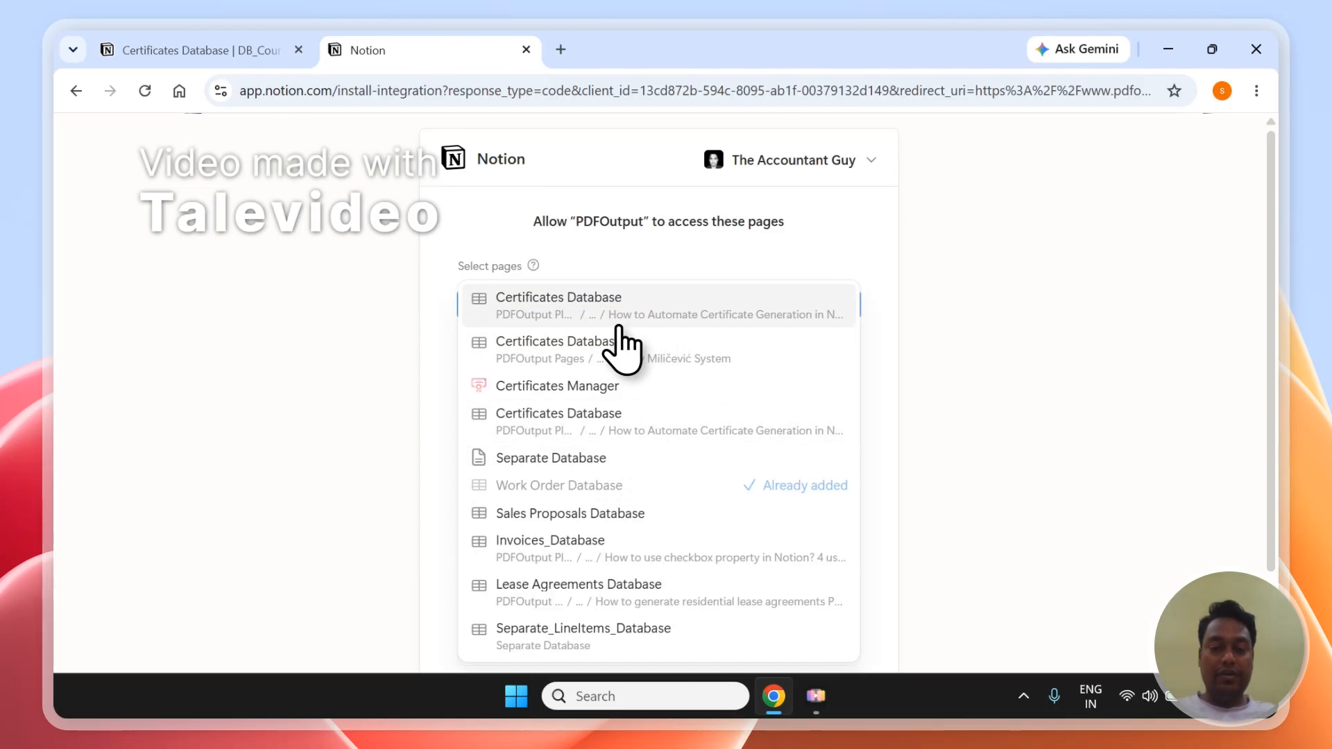
click(634, 316)
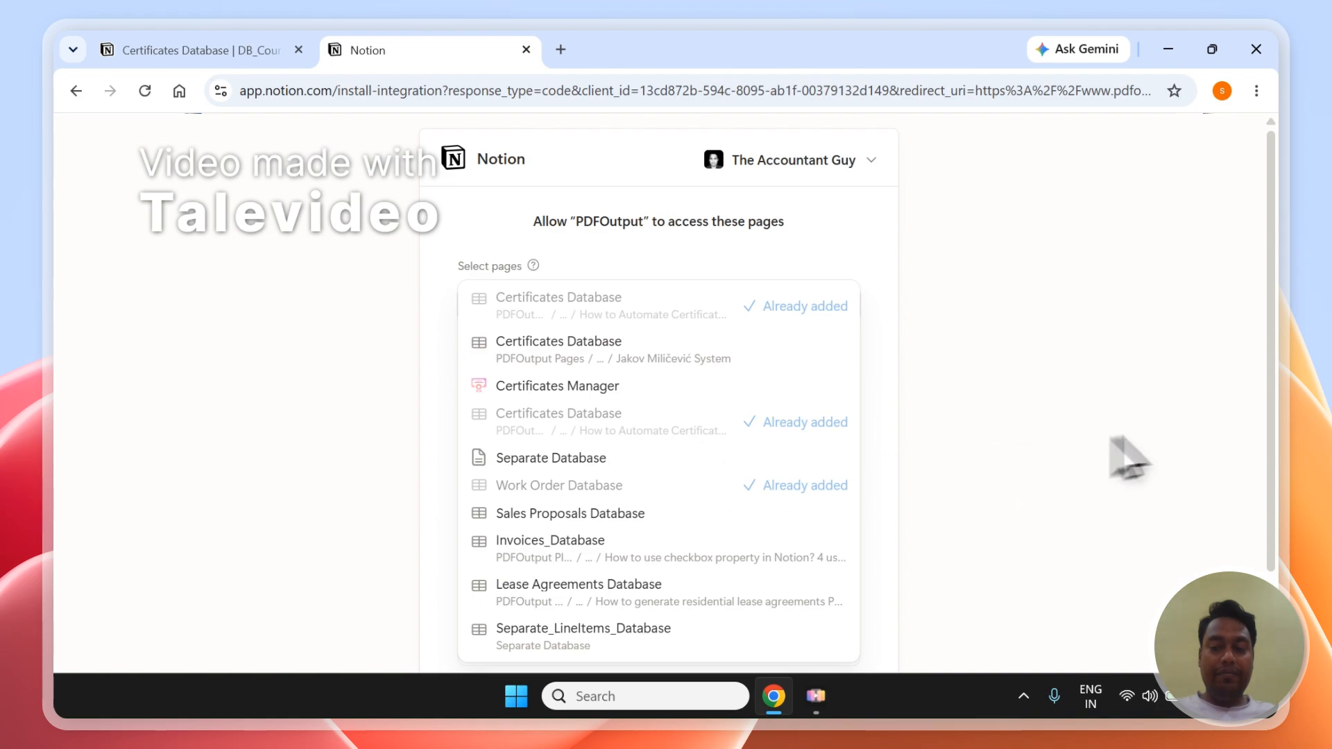
drag(1278, 416, 1279, 478)
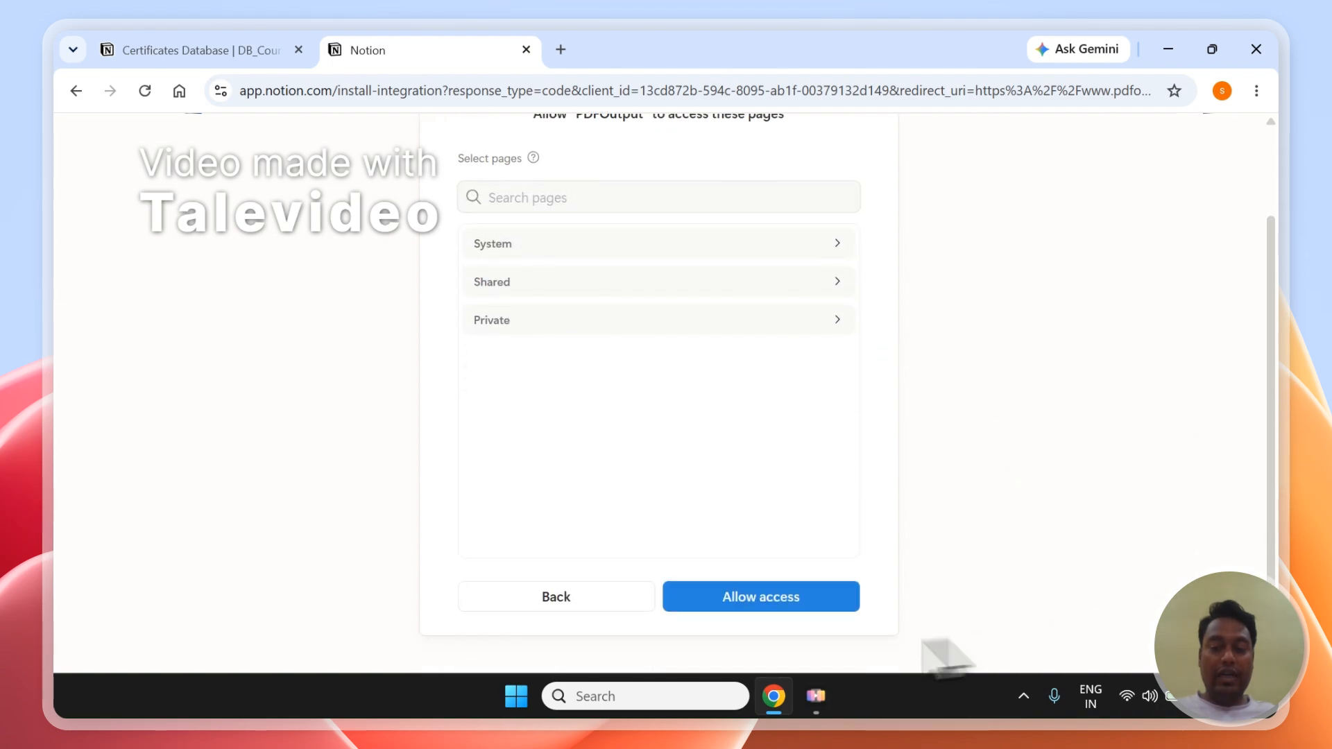
click(830, 608)
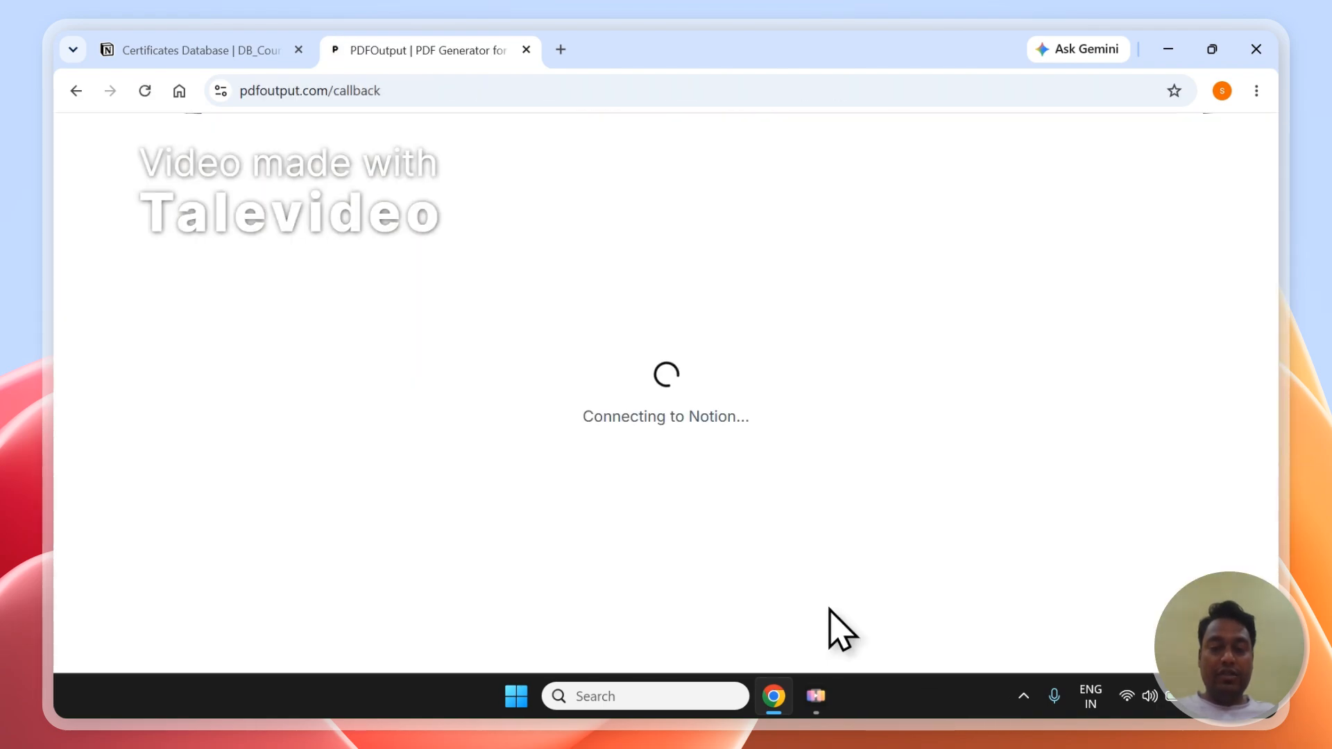
Check the DB_Courses and DB_Certificates tables in Notion, and return to PDFOutput to view the template source options
click(202, 33)
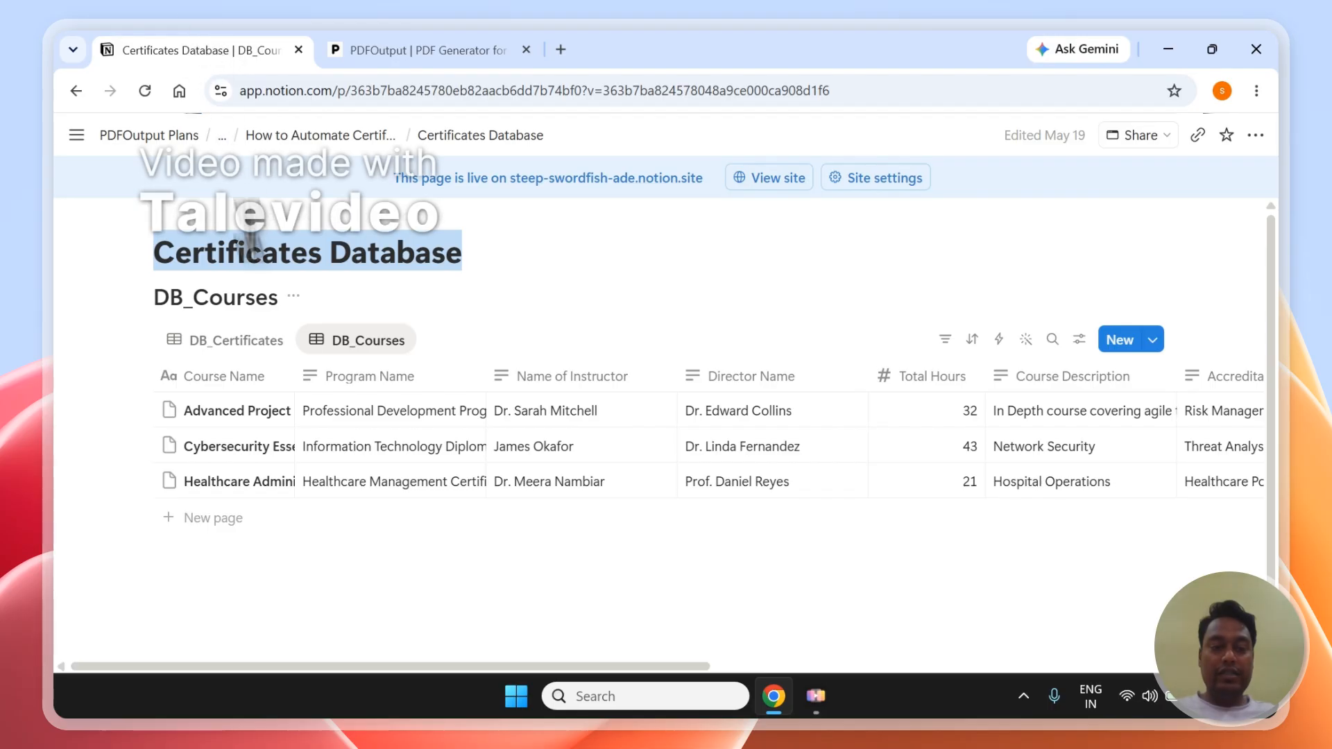
click(268, 346)
click(335, 347)
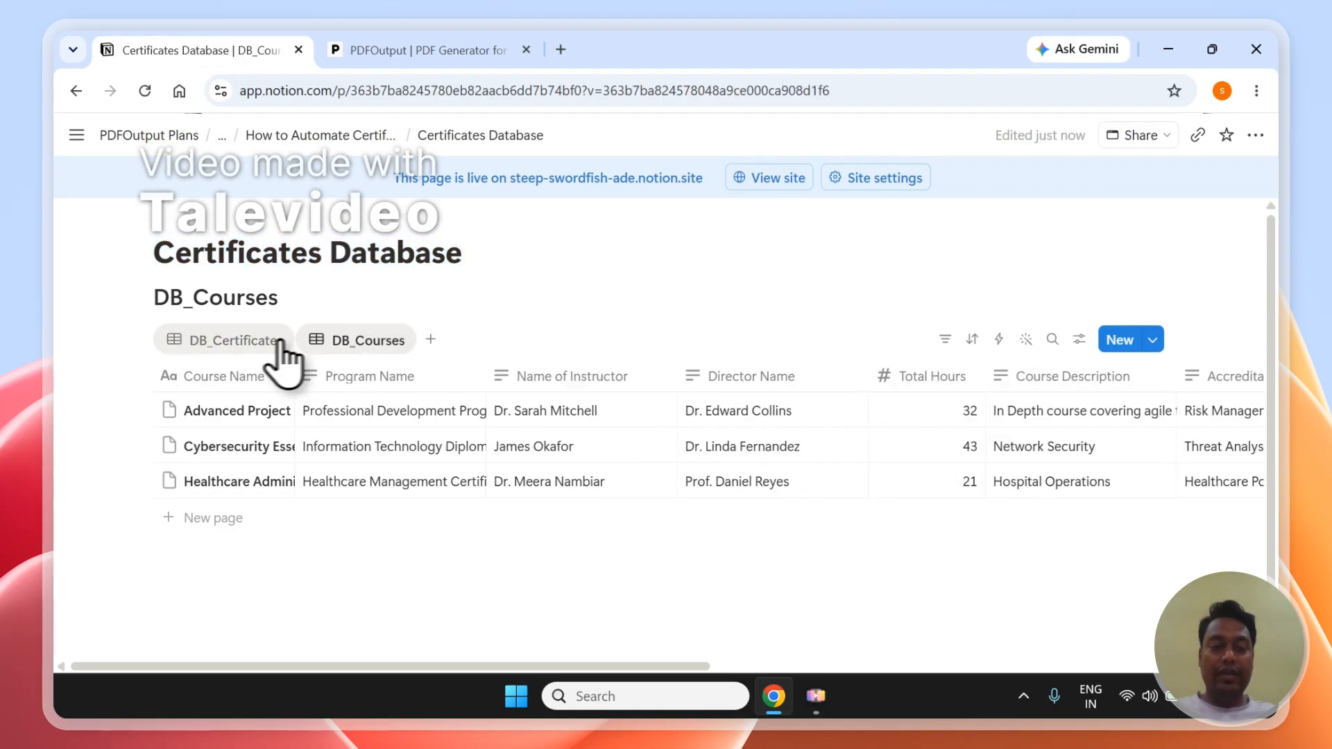
click(280, 341)
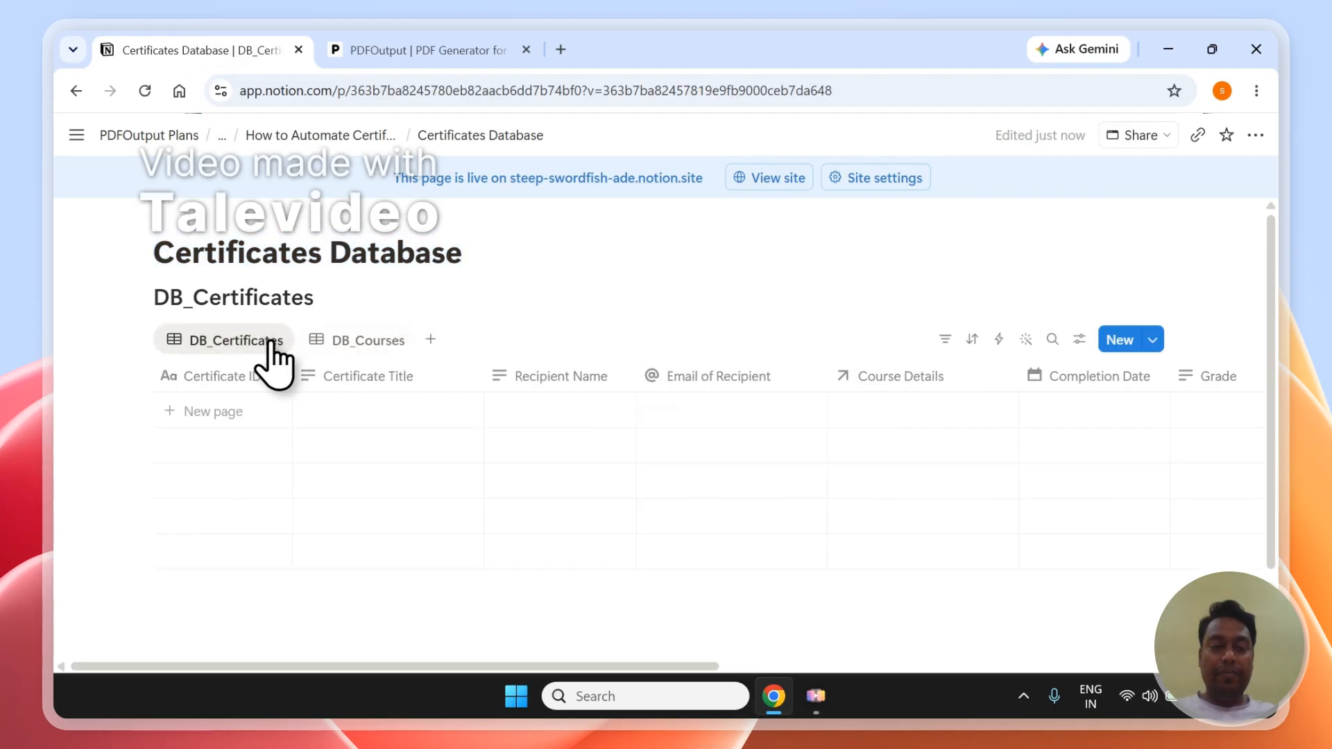
click(346, 338)
click(396, 50)
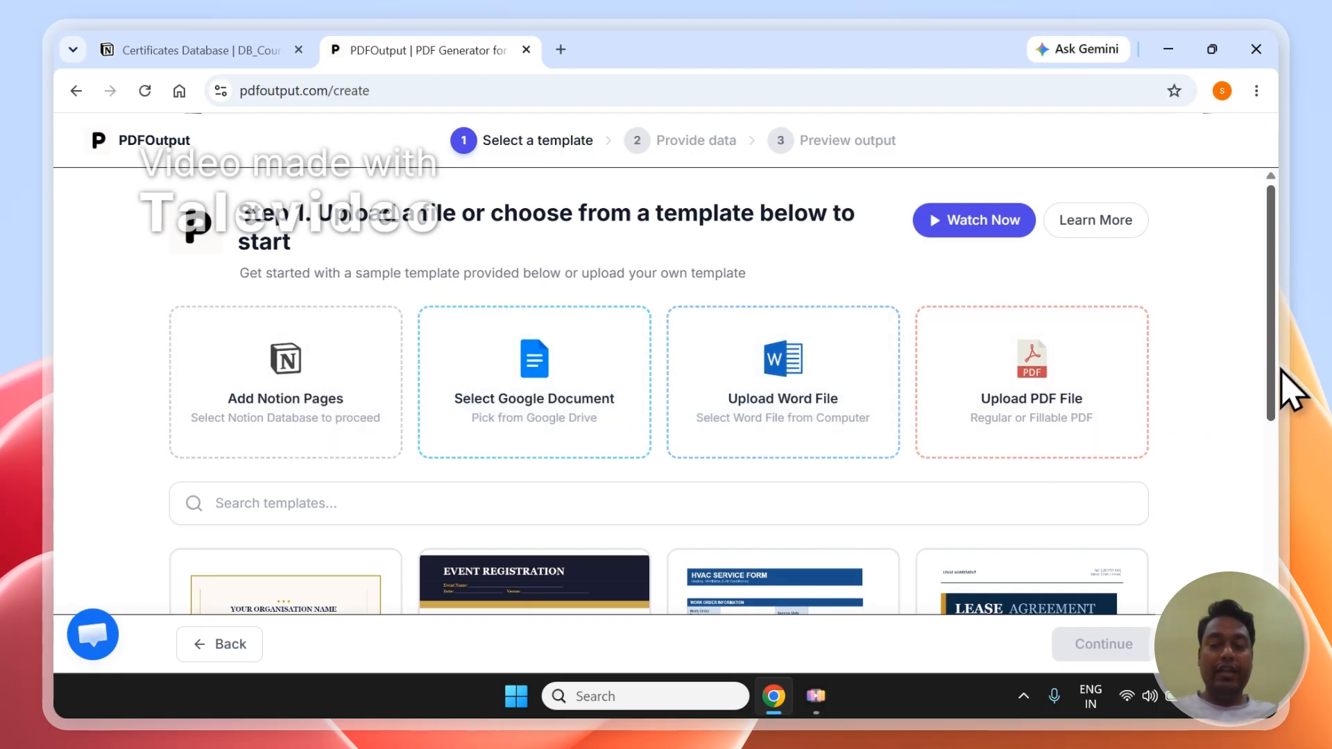
mouse_move(1274, 369)
mouse_down()
mouse_move(1281, 472)
mouse_move(1281, 394)
mouse_up()
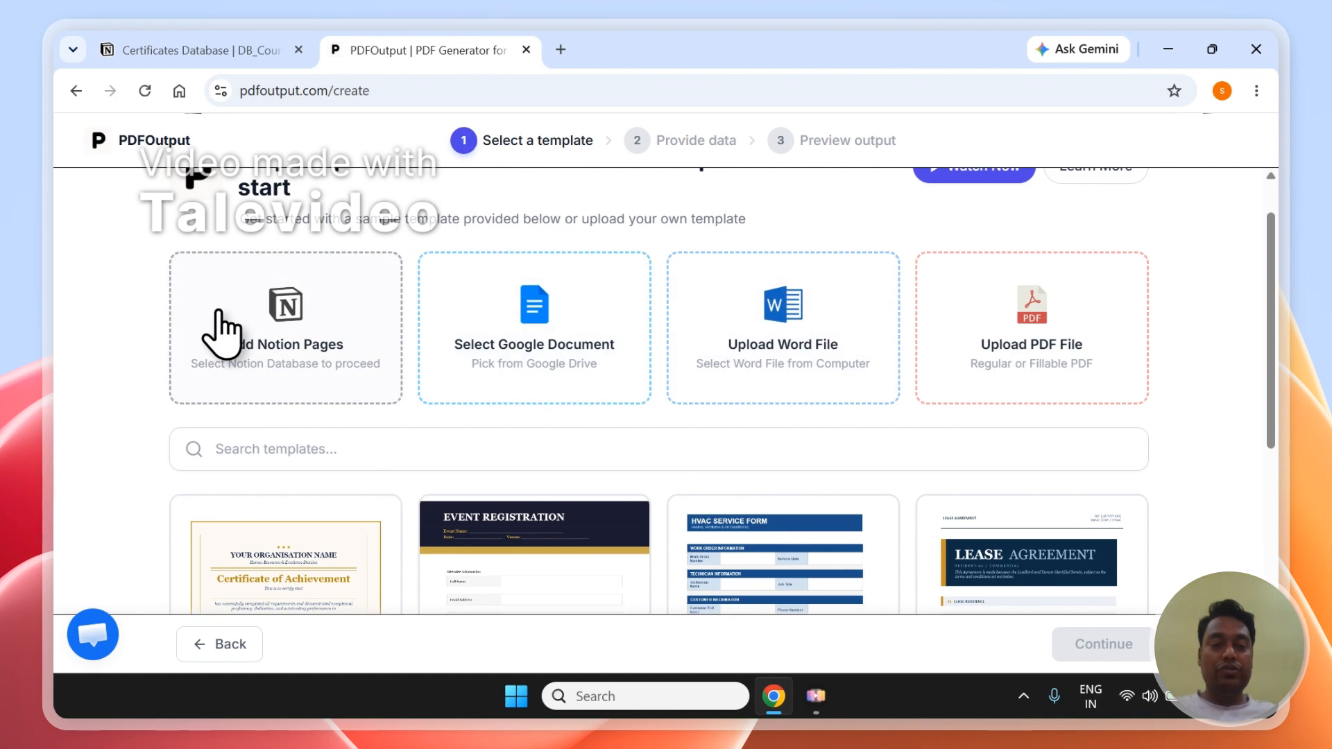
Switch to Notion and open the Advanced Project Management course record to examine its properties and empty page body
click(239, 52)
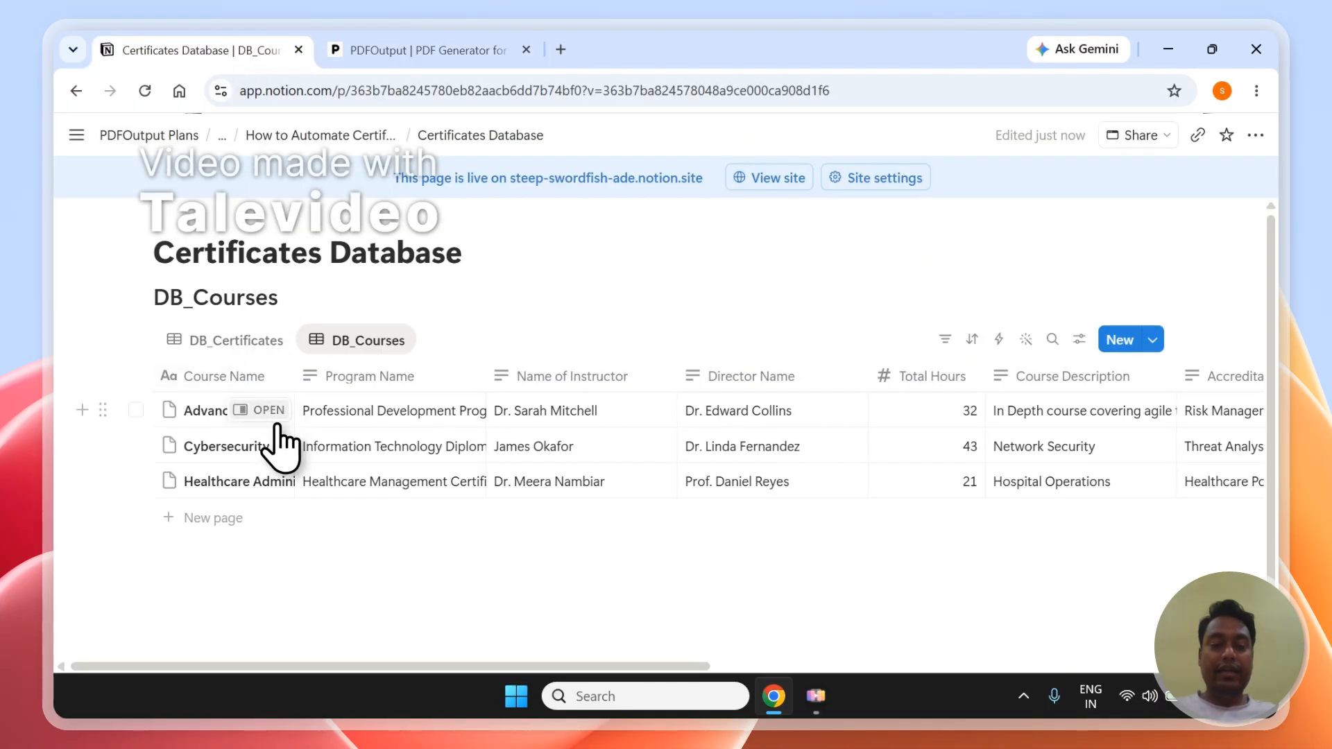
click(277, 412)
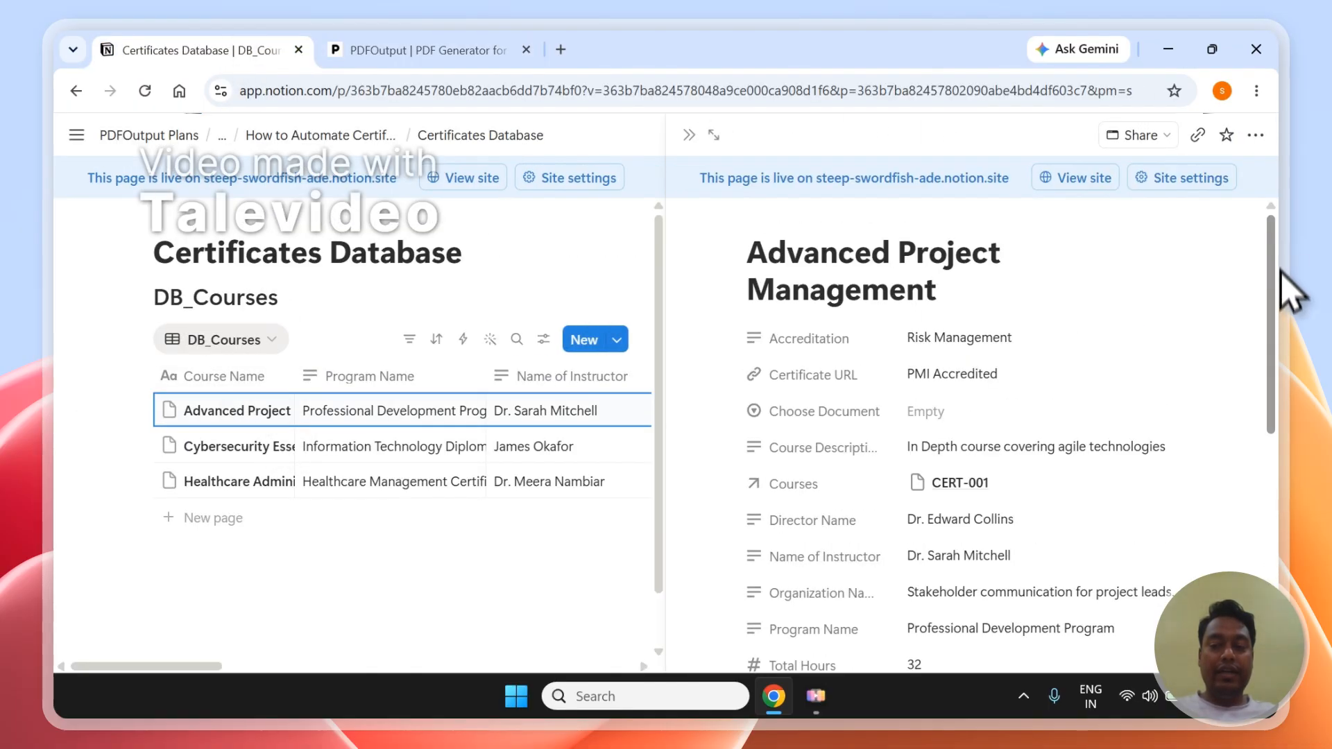
scroll(1279, 272, down, 10)
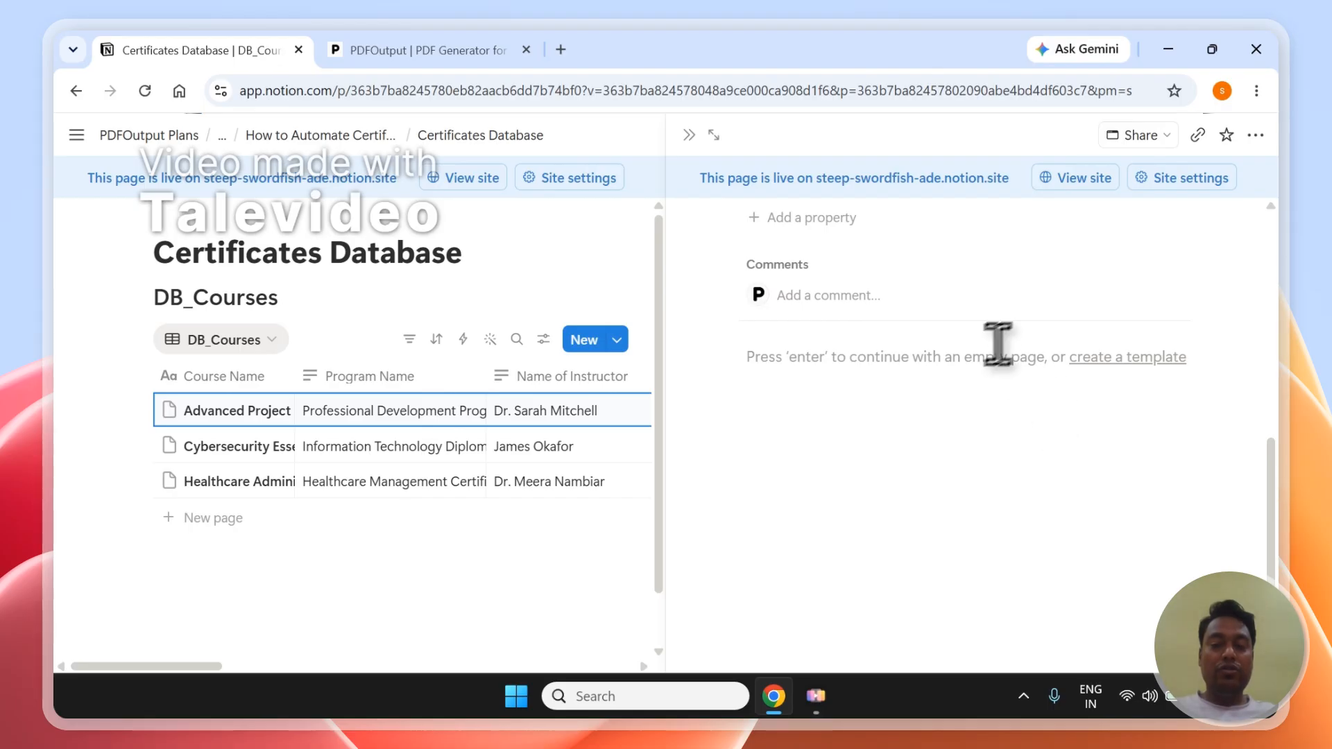
Close the open course record in Notion and return to the PDFOutput template selection
drag(1271, 482, 1271, 300)
click(483, 216)
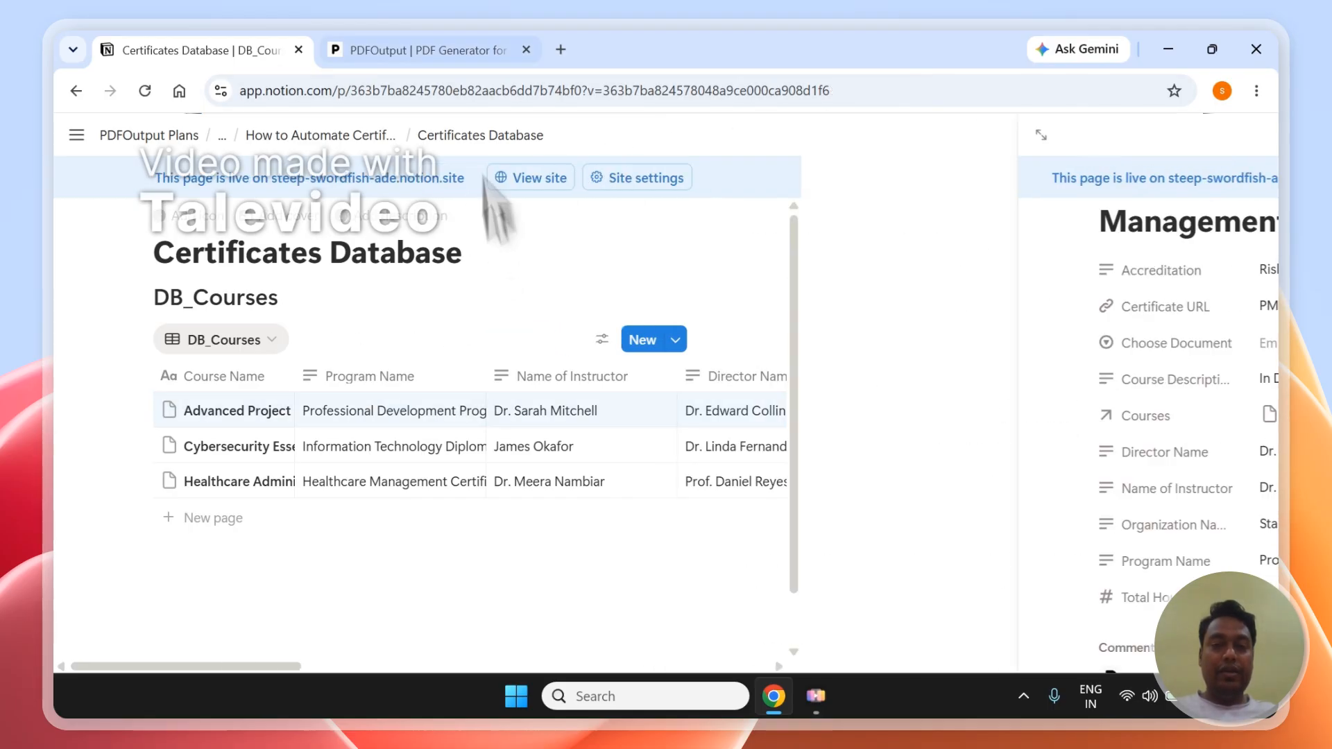
click(452, 51)
click(663, 456)
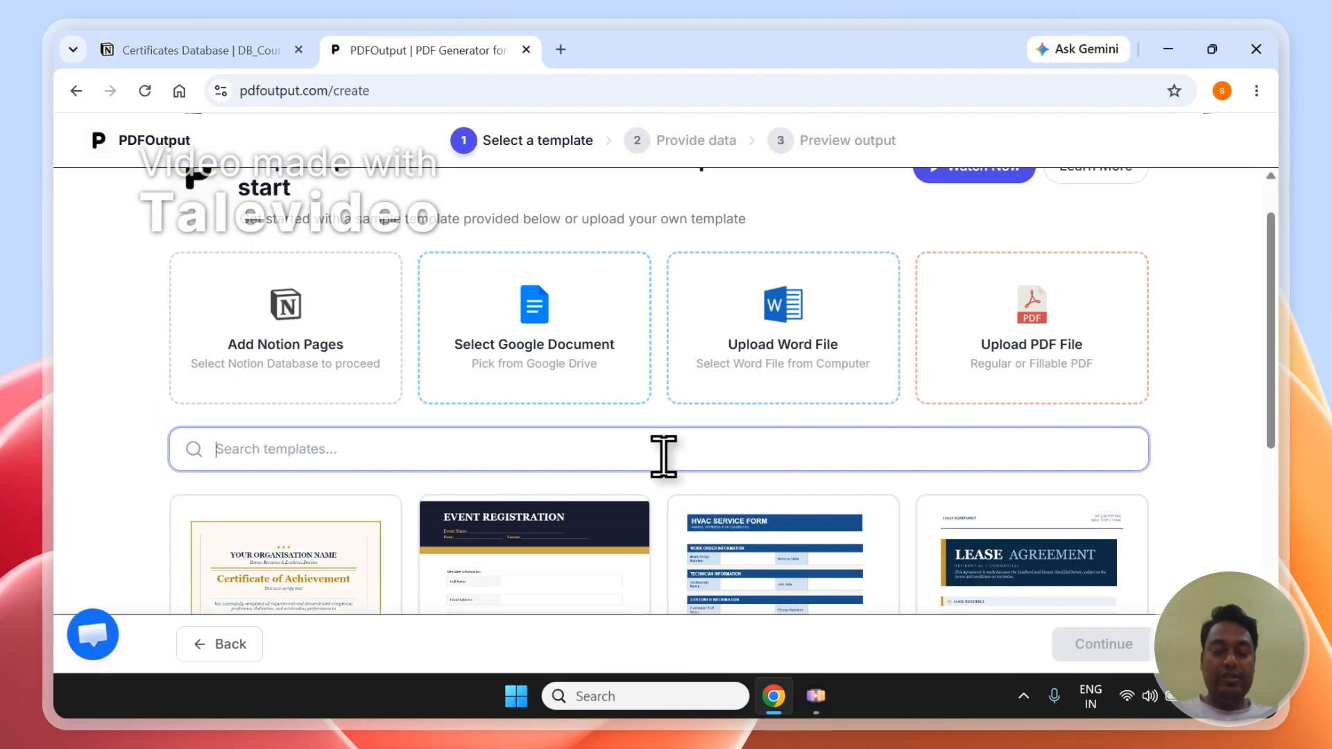
text(CE)
key(BackSpace)
text(ertfi)
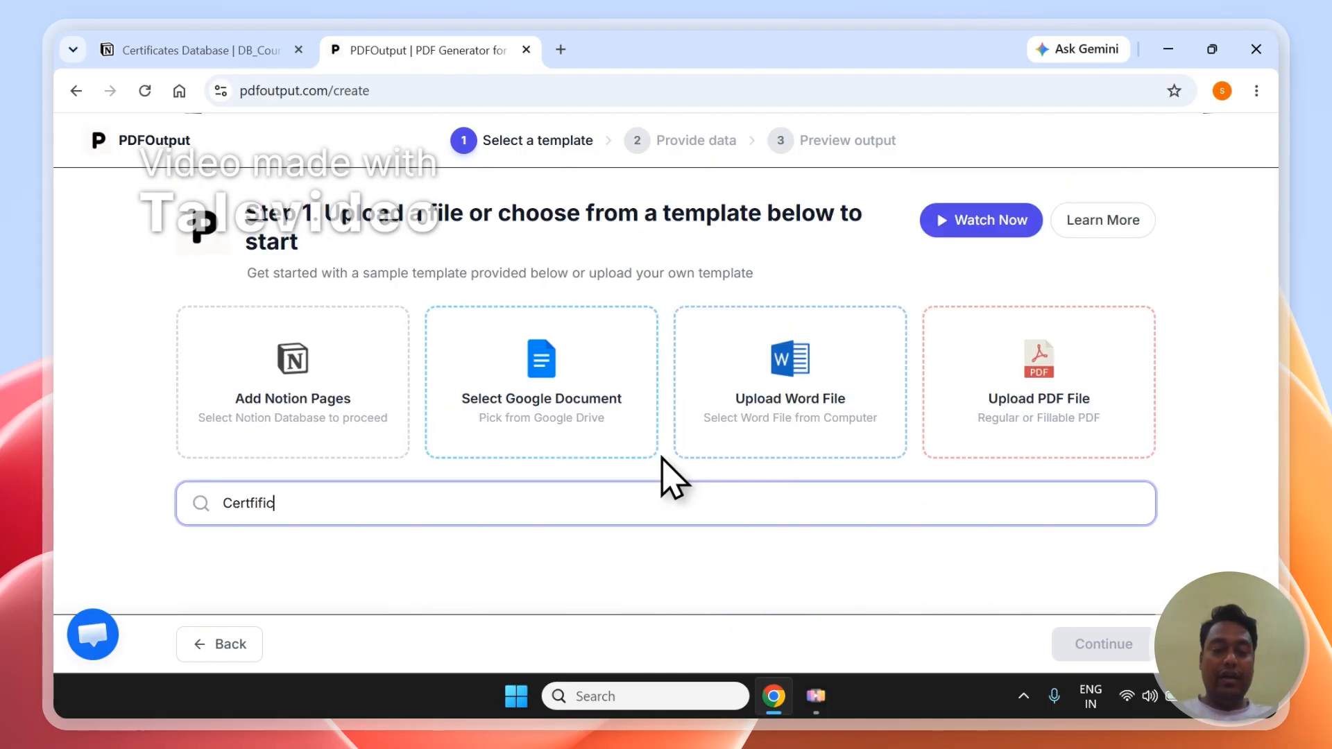
text(fic)
Search the templates for "Cer", select the Achievement Certificate template, and continue to the data step
key(ctrl+a)
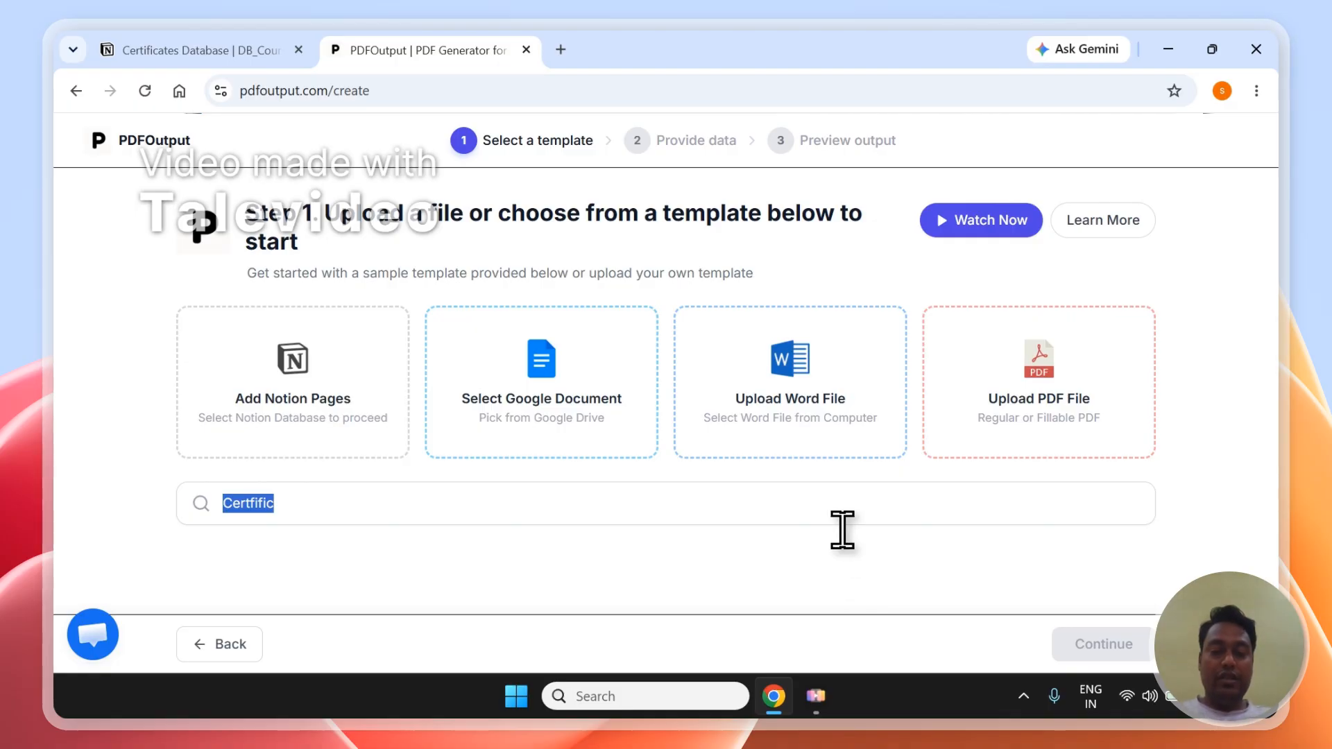
click(845, 505)
text(Cer)
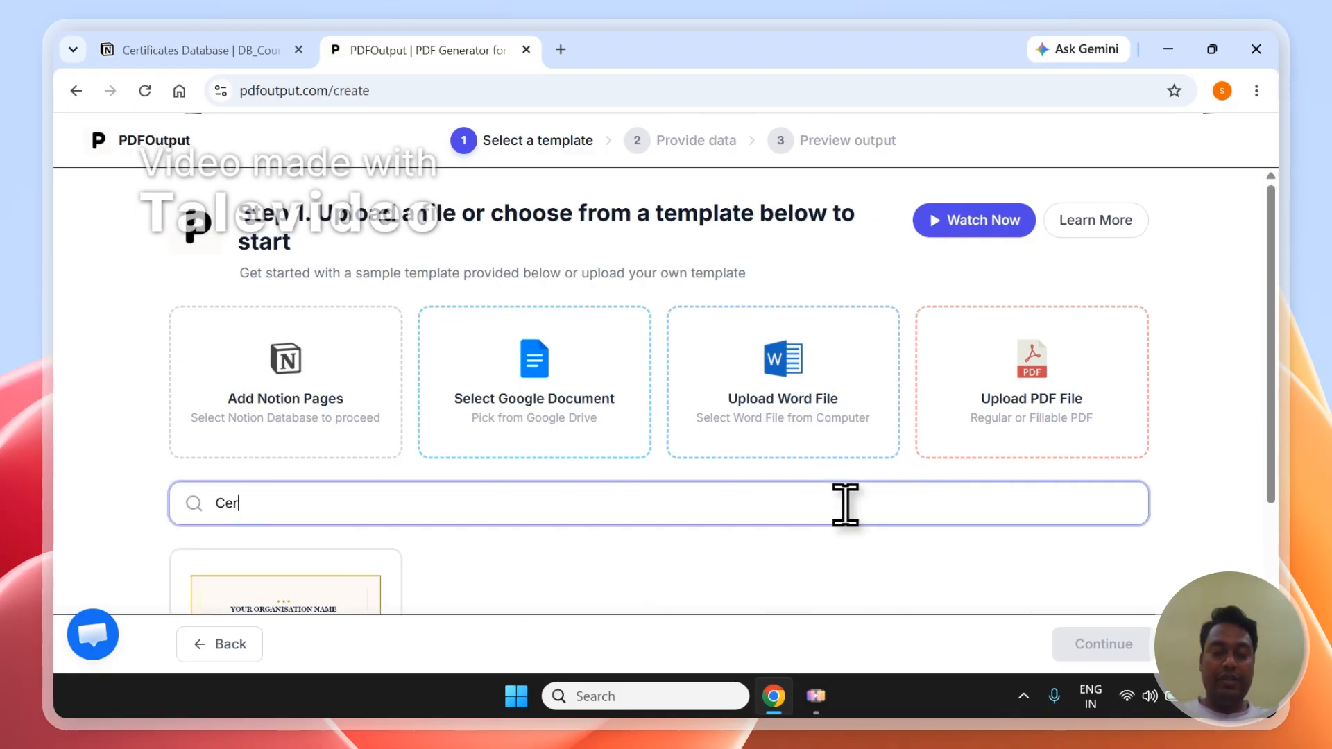
scroll(1287, 381, down, 3)
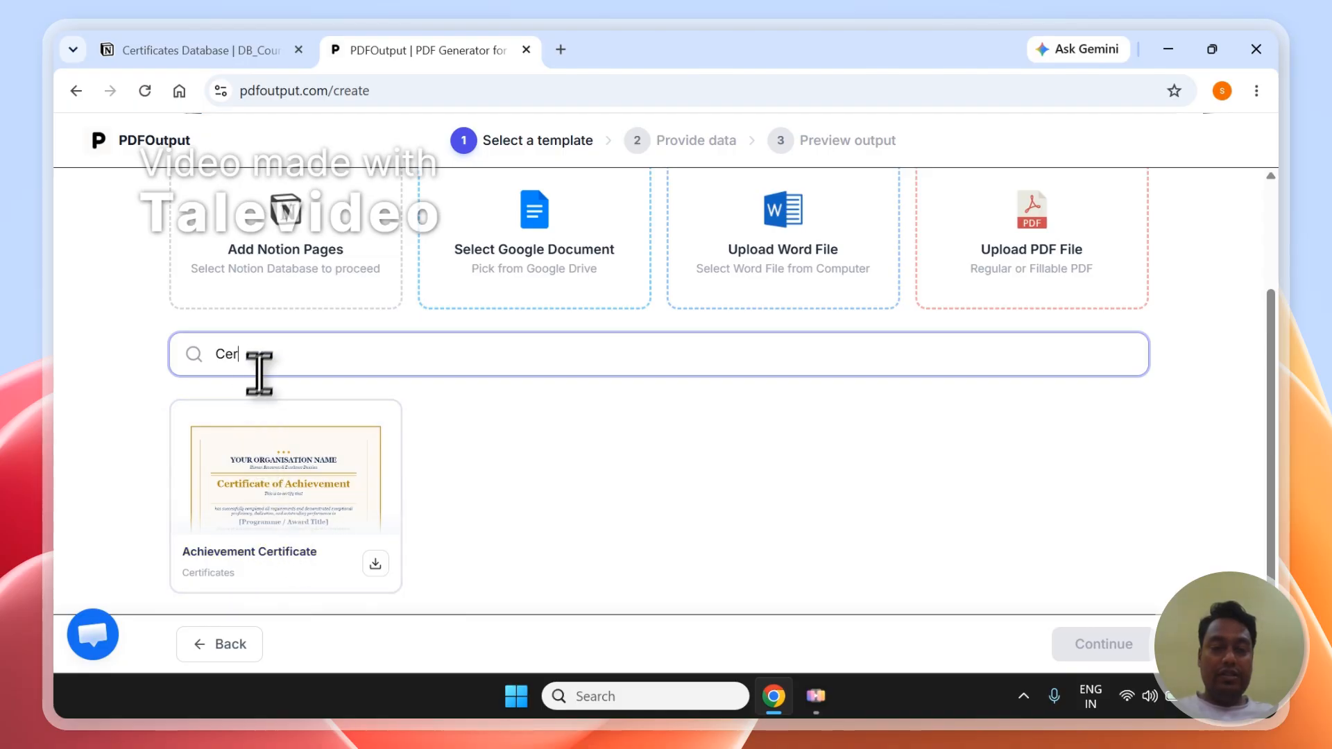
click(285, 462)
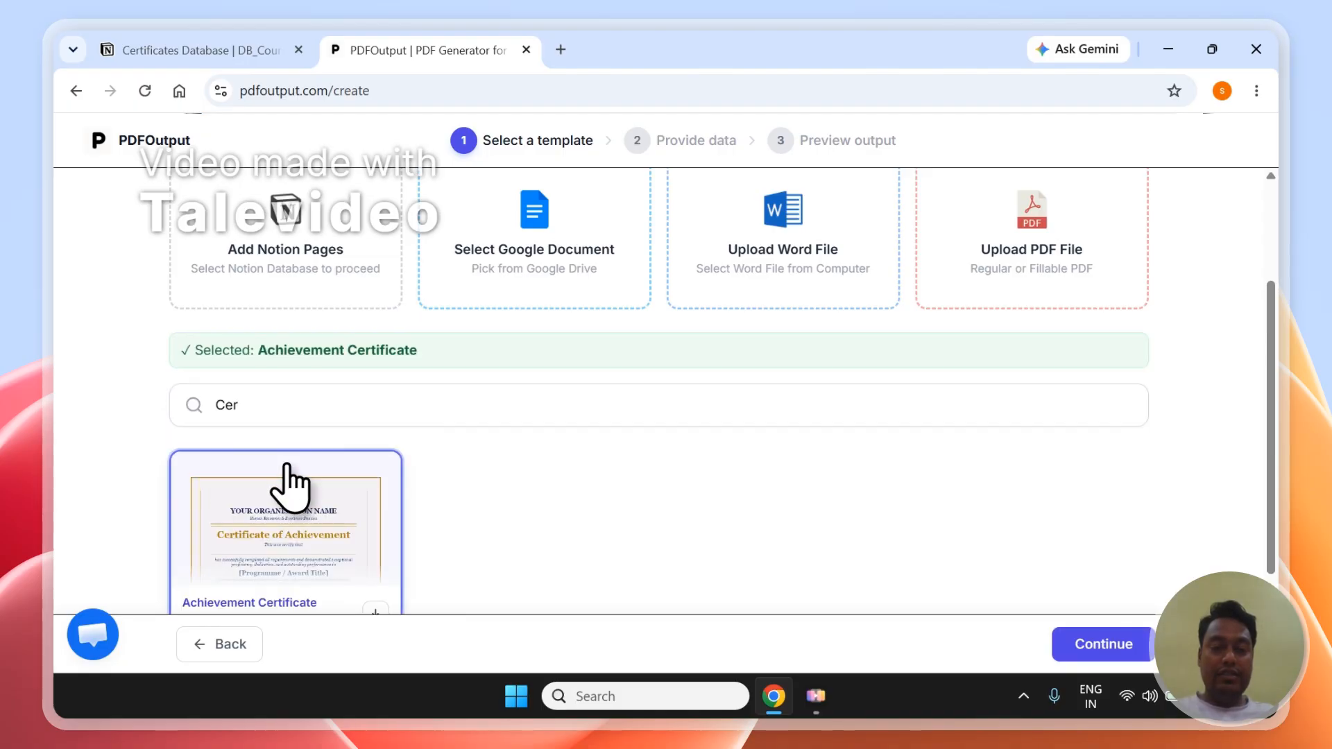
click(1130, 652)
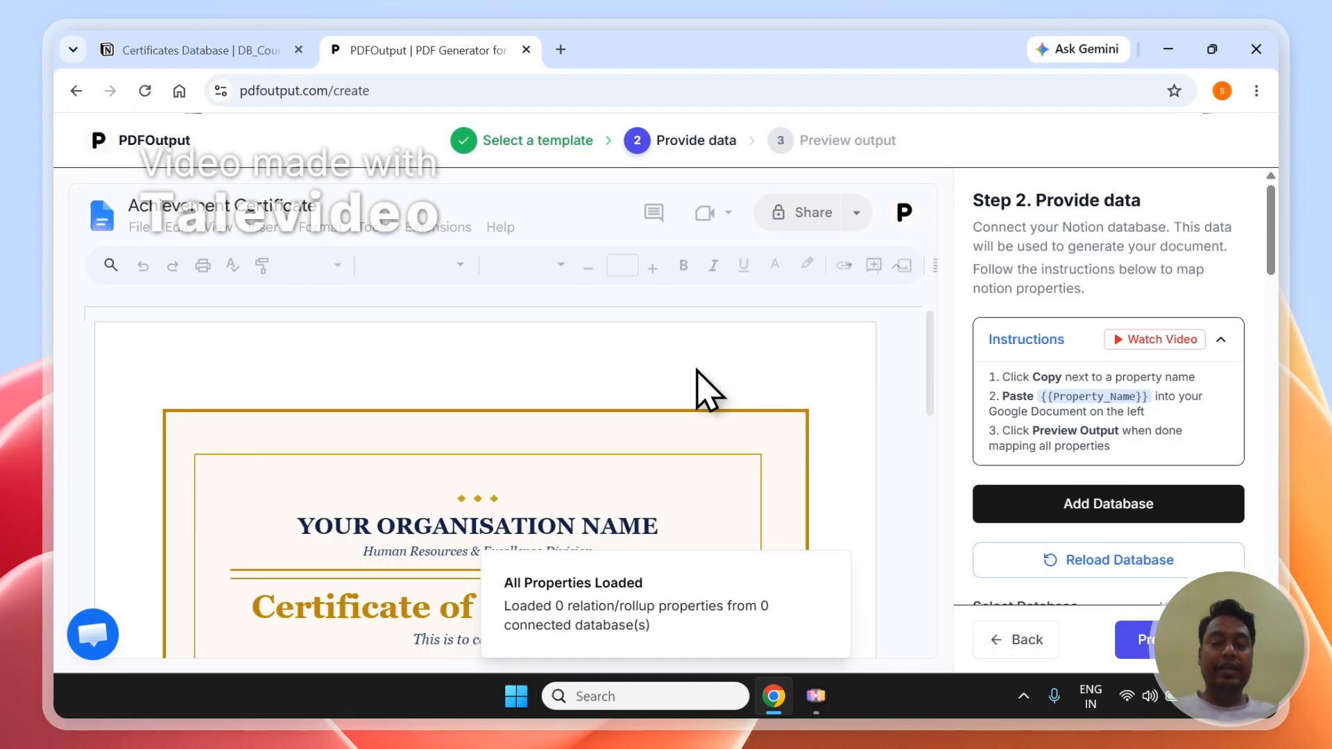
Reload the list of Notion databases available for the certificate template
drag(1272, 263, 1278, 324)
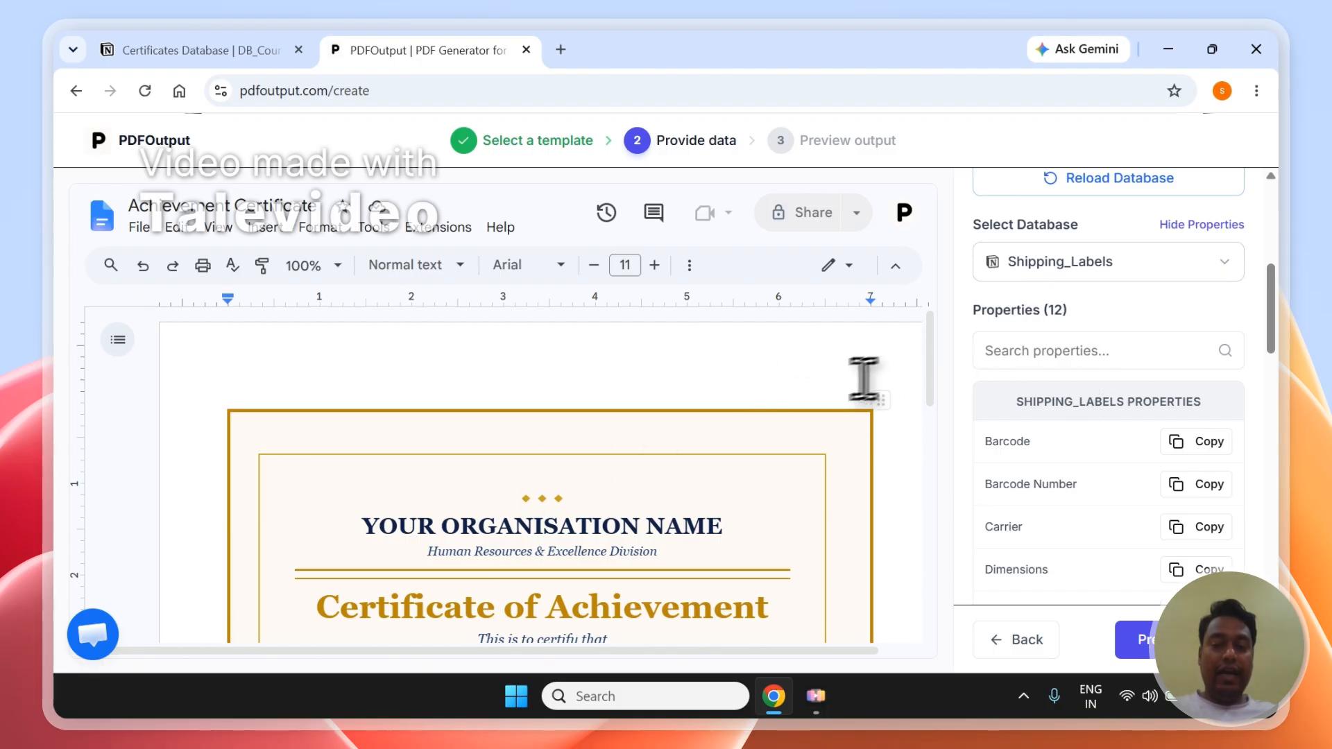
mouse_move(941, 350)
mouse_down()
mouse_move(942, 523)
mouse_move(936, 385)
mouse_up()
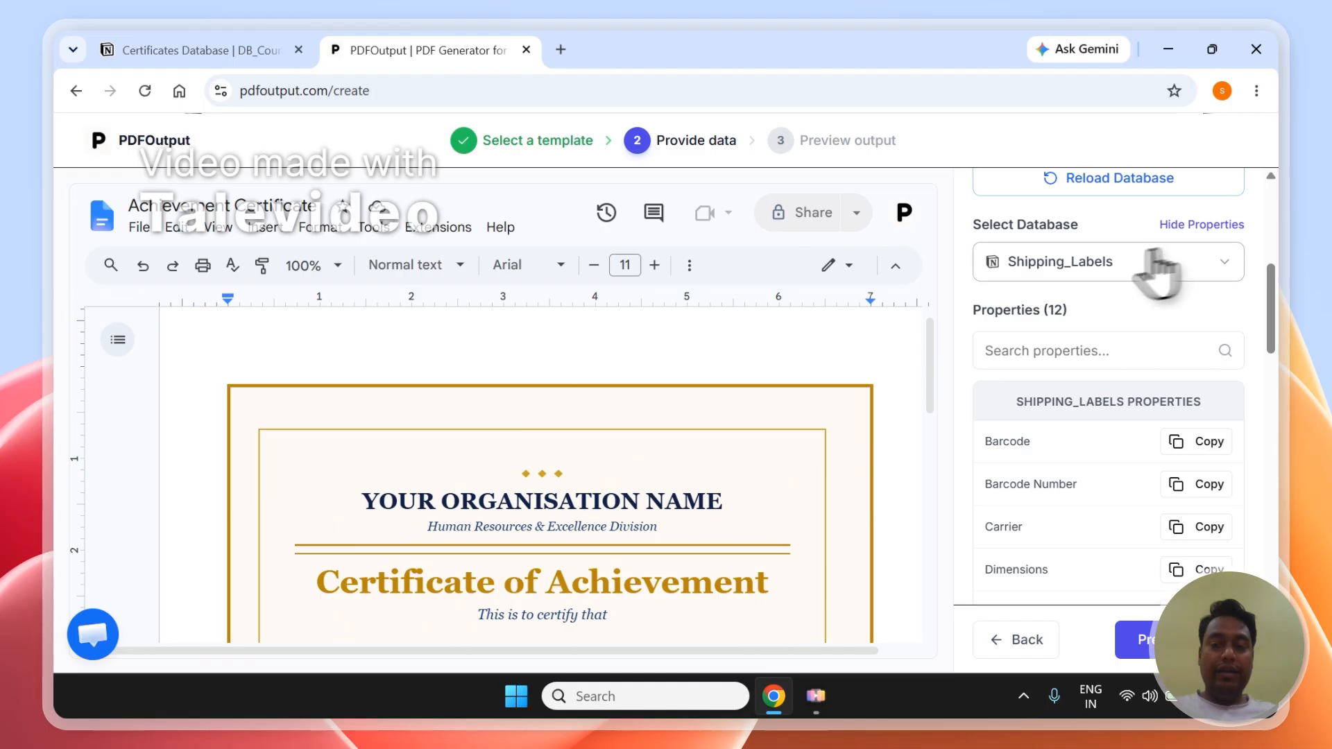
mouse_move(1273, 277)
mouse_down()
mouse_move(1280, 220)
mouse_move(1287, 262)
mouse_up()
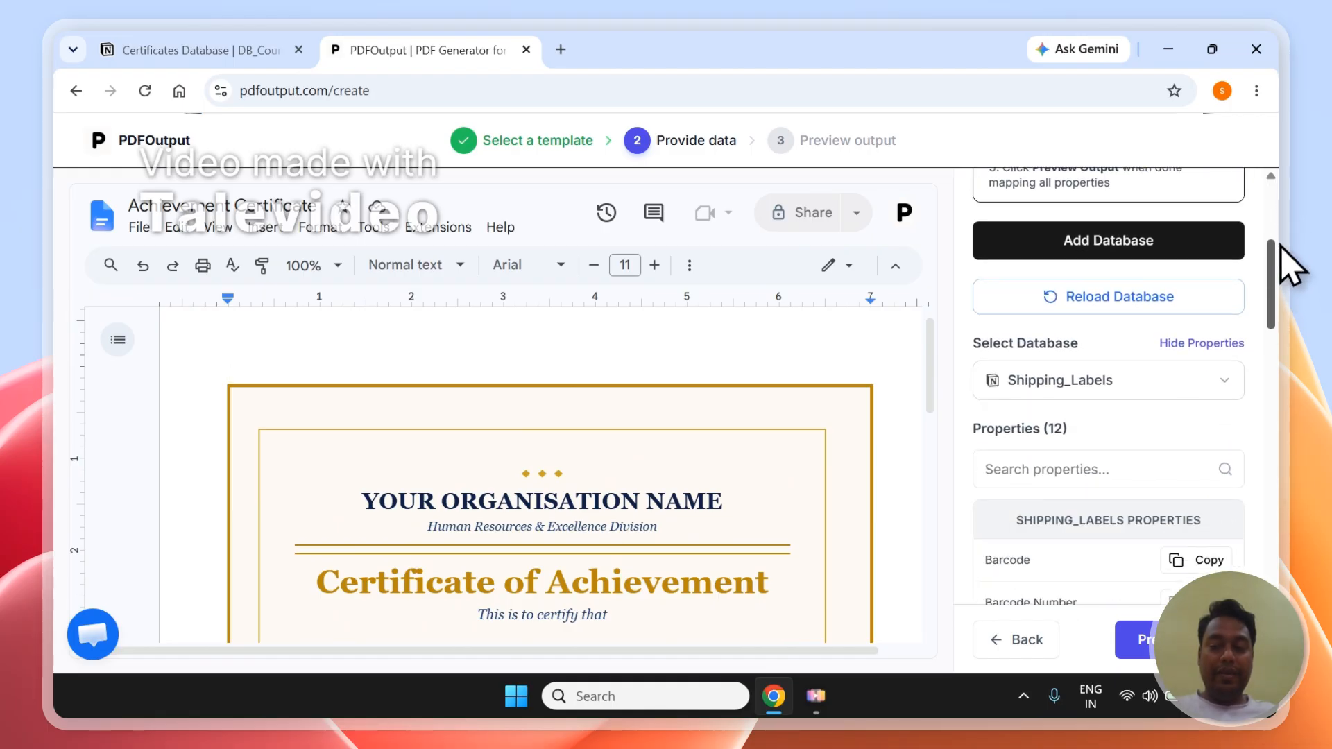
click(1087, 402)
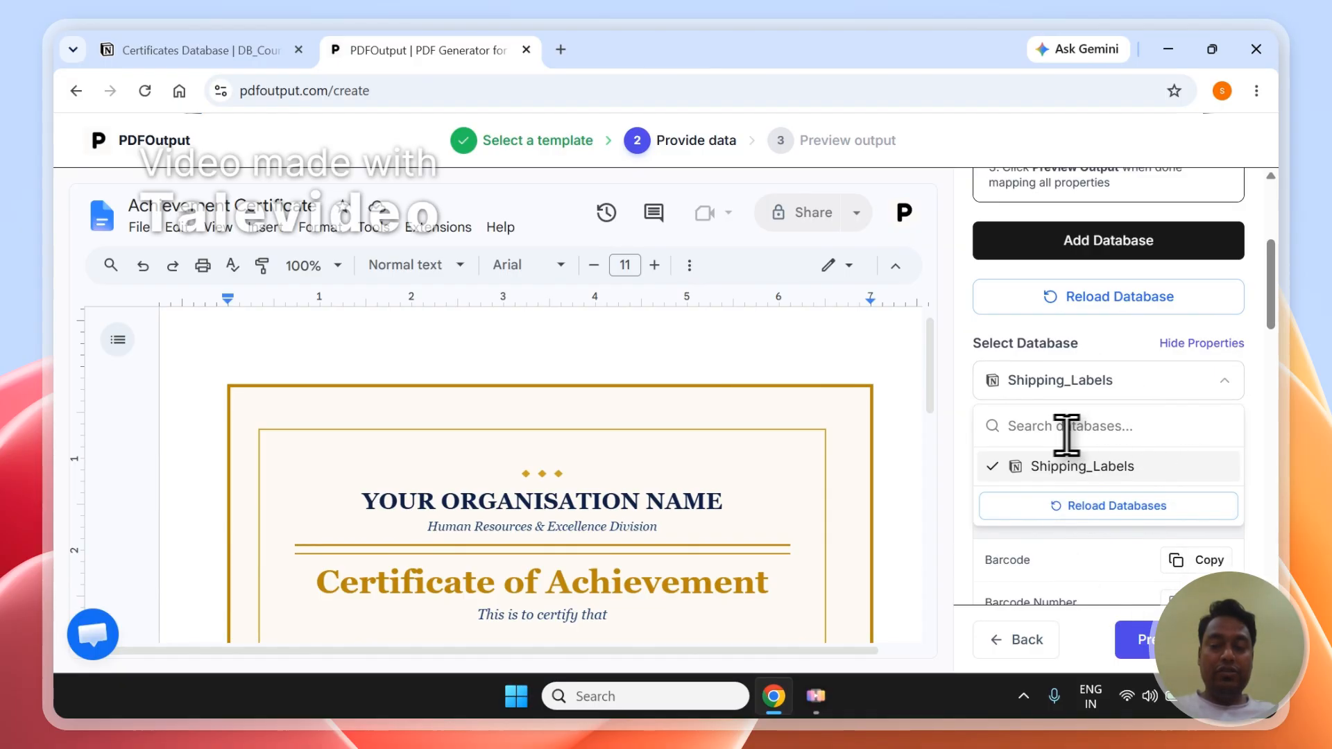
click(1097, 510)
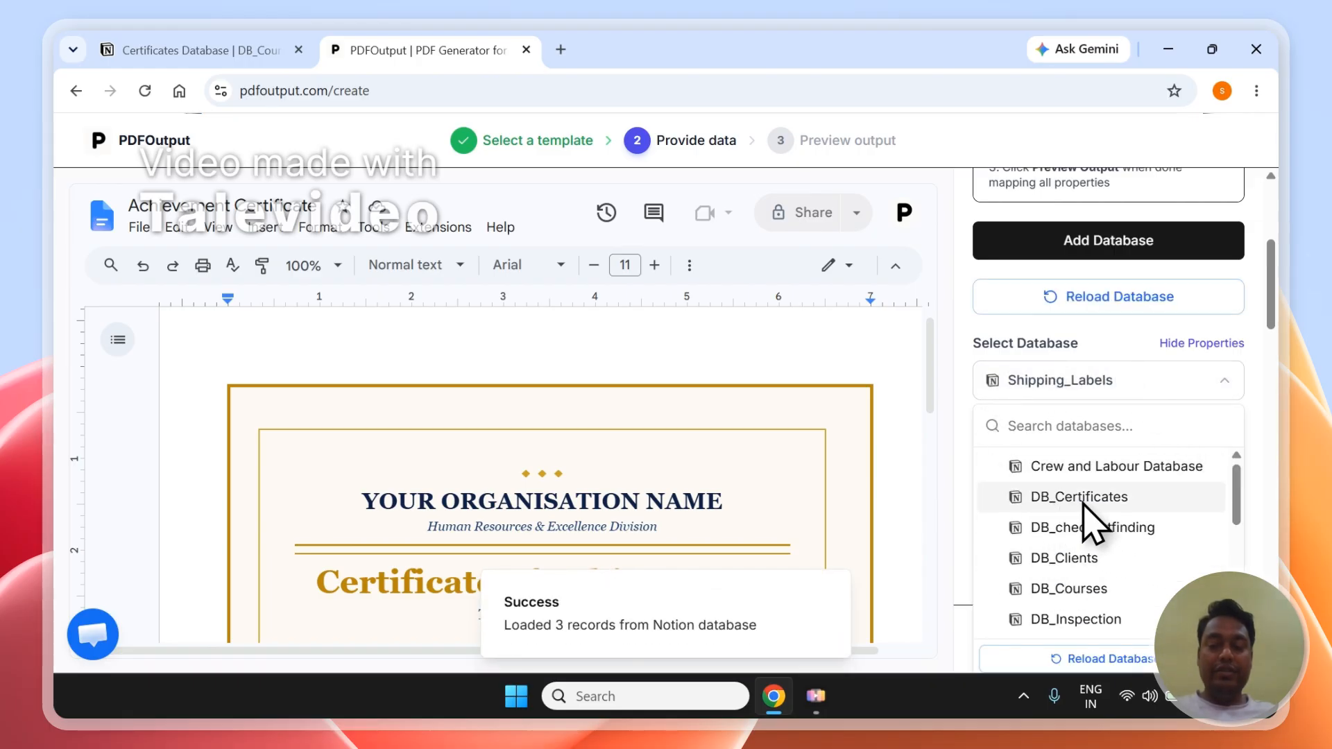
Check the DB_Certificates table in Notion, and select DB_Certificates as the template's database in PDFOutput
click(152, 49)
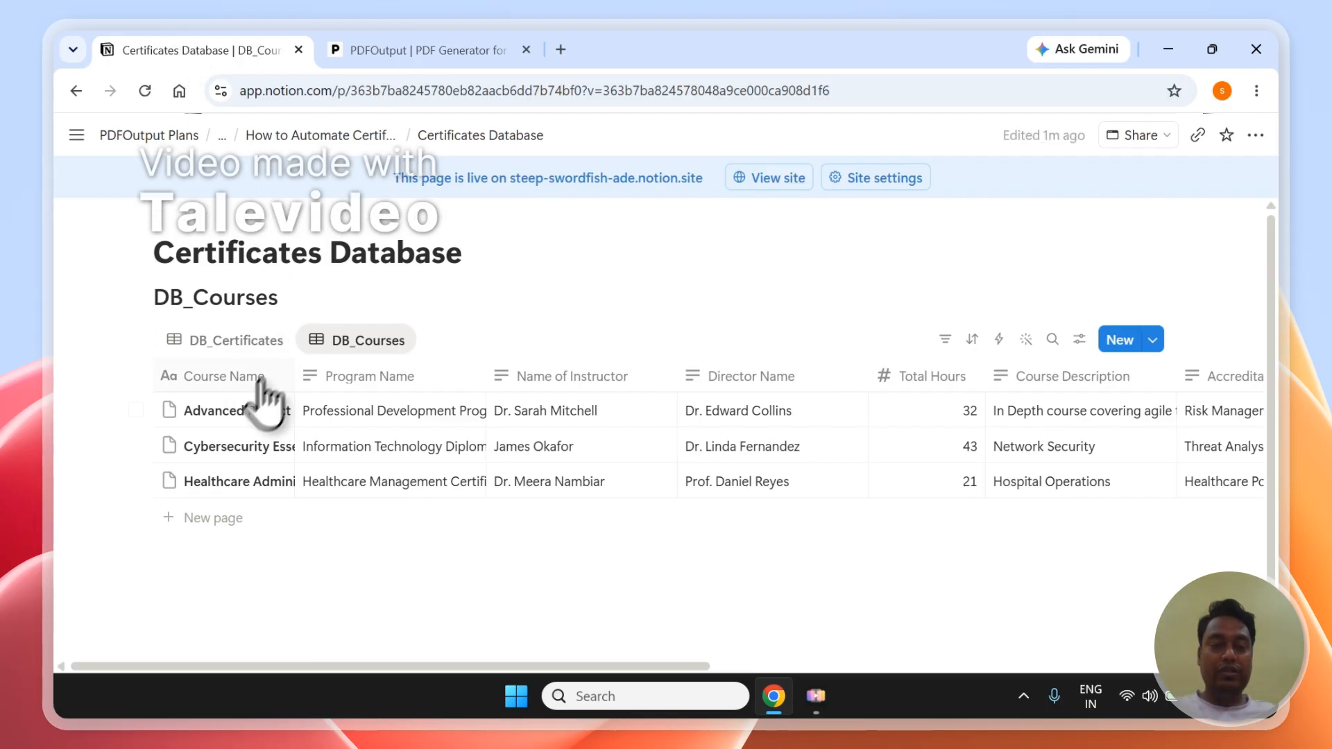
click(221, 341)
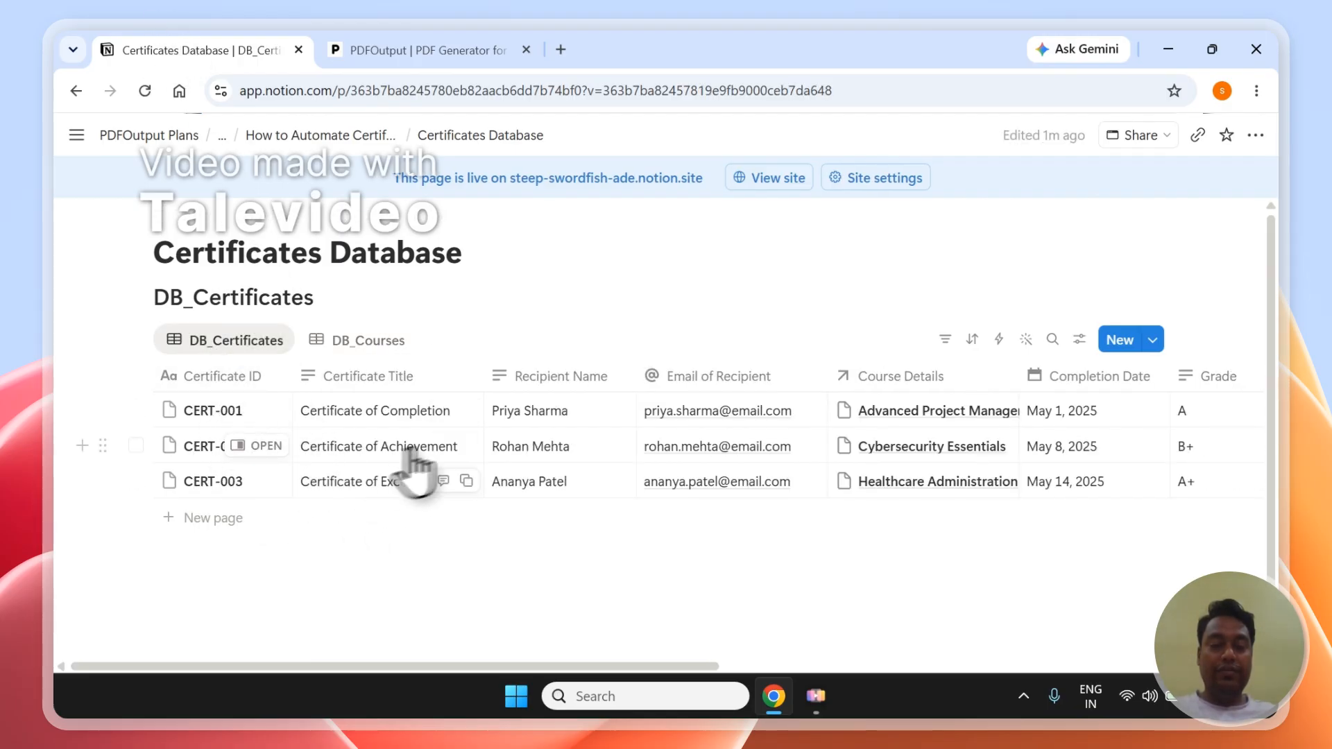
click(436, 48)
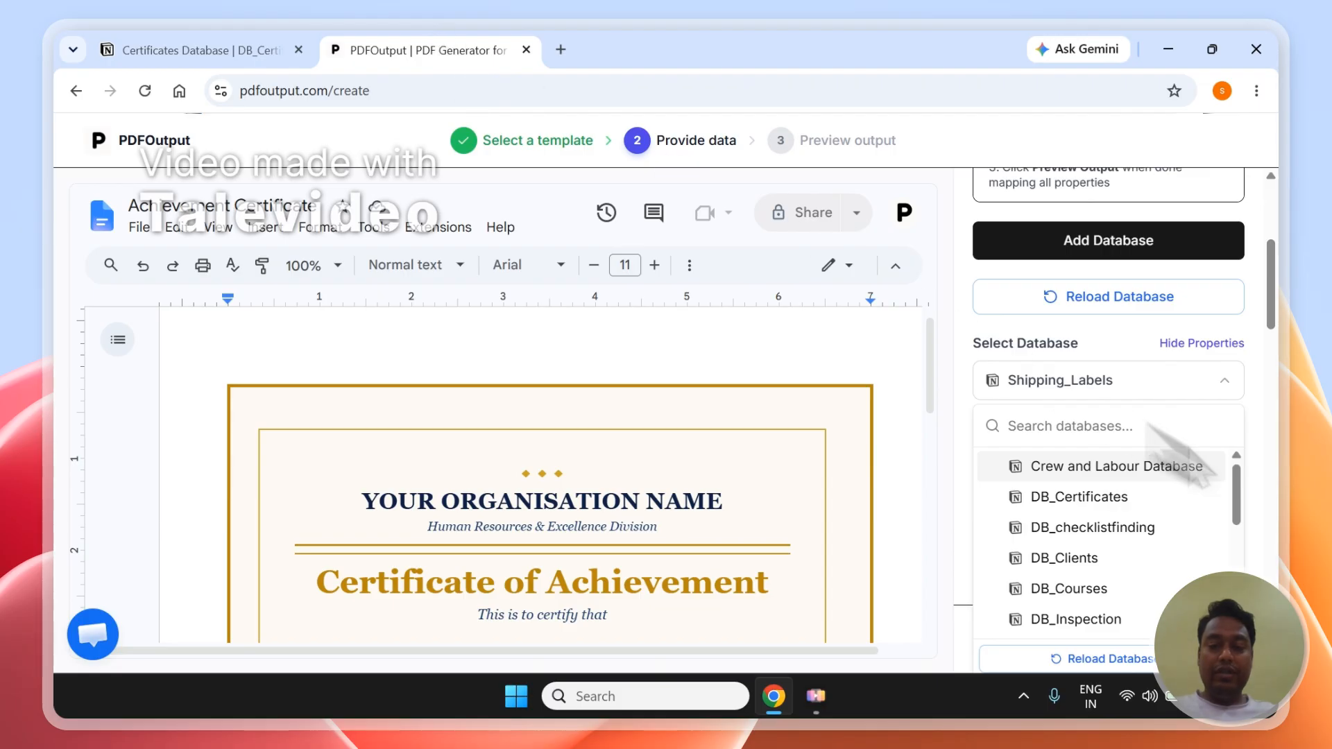
click(1143, 499)
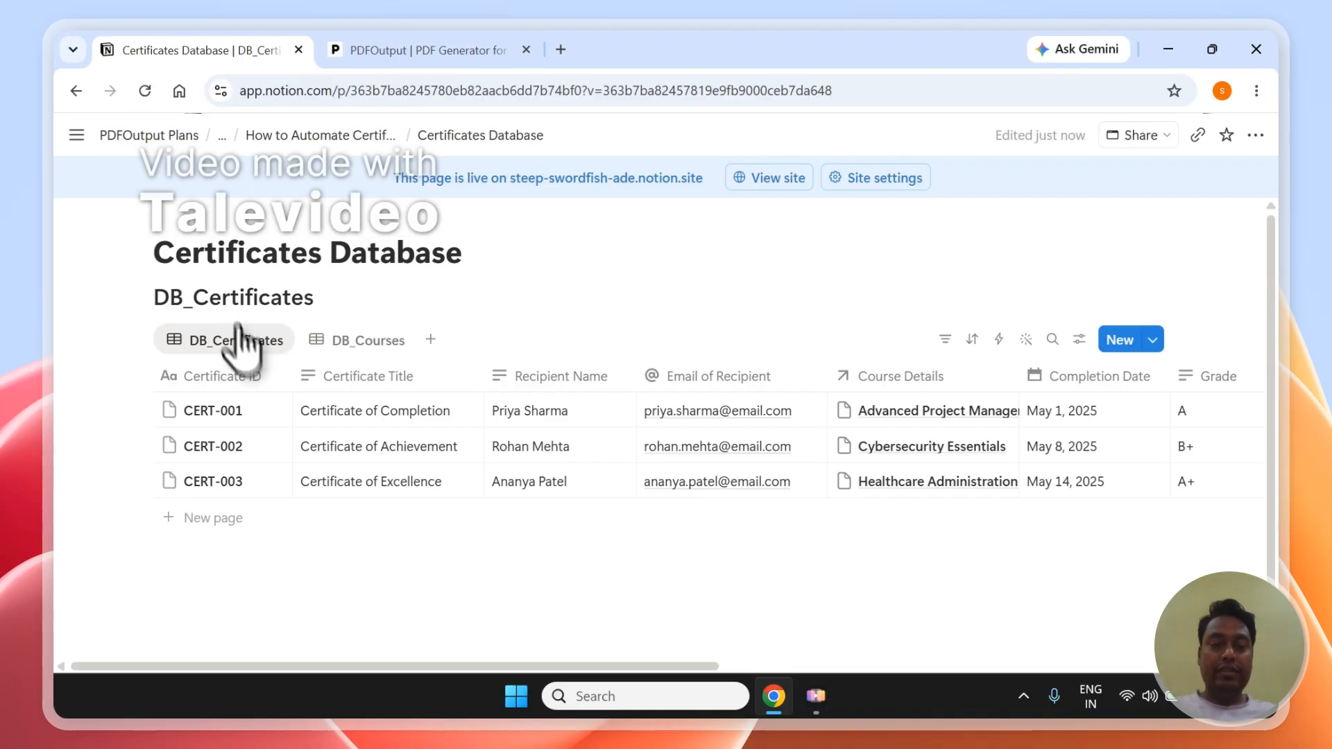
Review the linked course details in DB_Certificates and the DB_Courses table in Notion, and return to PDFOutput
click(355, 374)
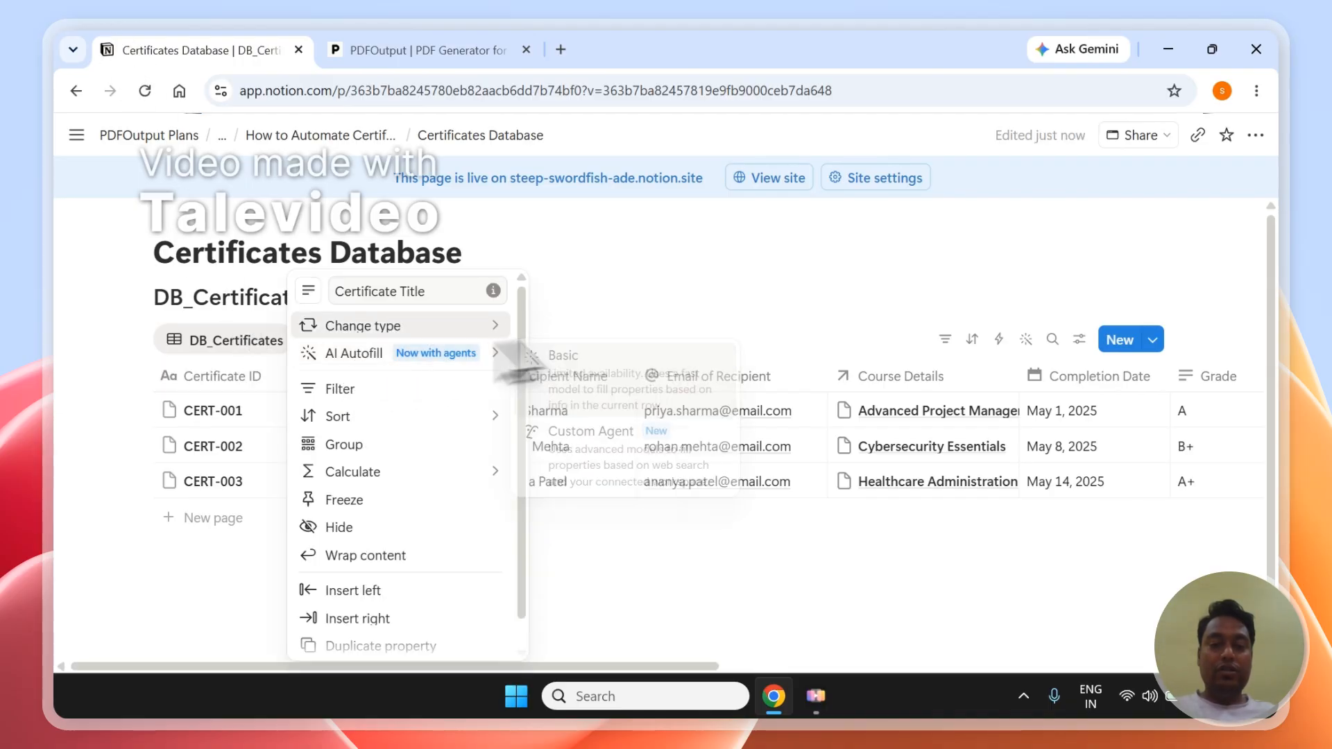
click(622, 297)
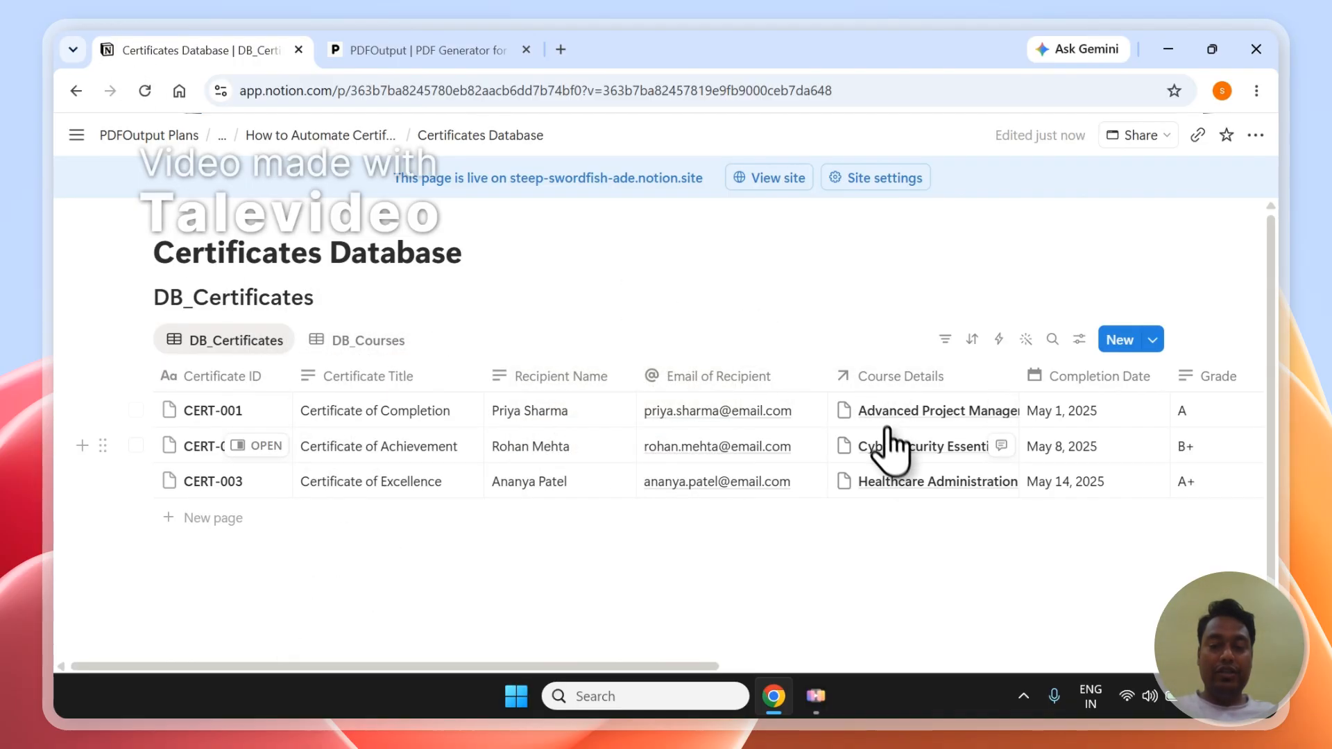
click(345, 341)
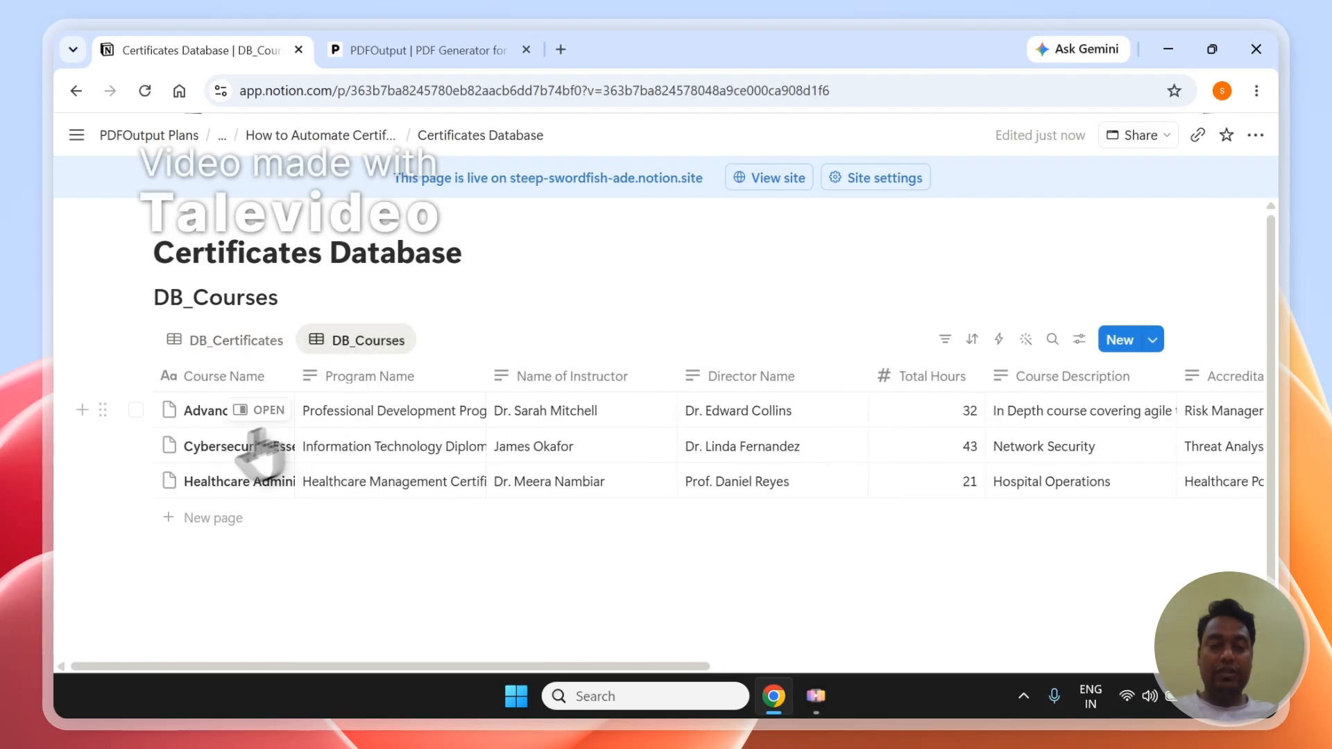
click(413, 40)
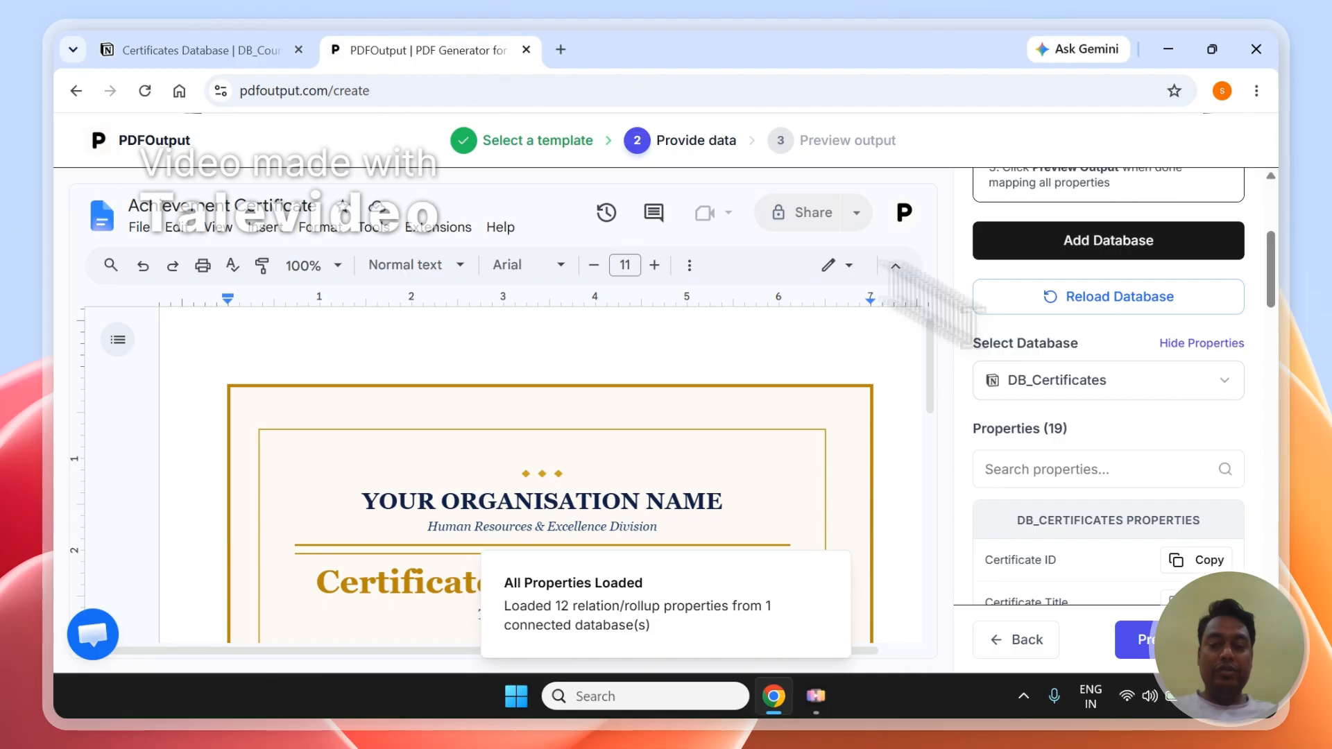
Examine the DB_Certificates and DB_Courses properties available for mapping into the certificate template
scroll(1279, 322, down, 5)
mouse_move(1279, 321)
mouse_down()
mouse_move(1280, 455)
mouse_move(1280, 307)
mouse_up()
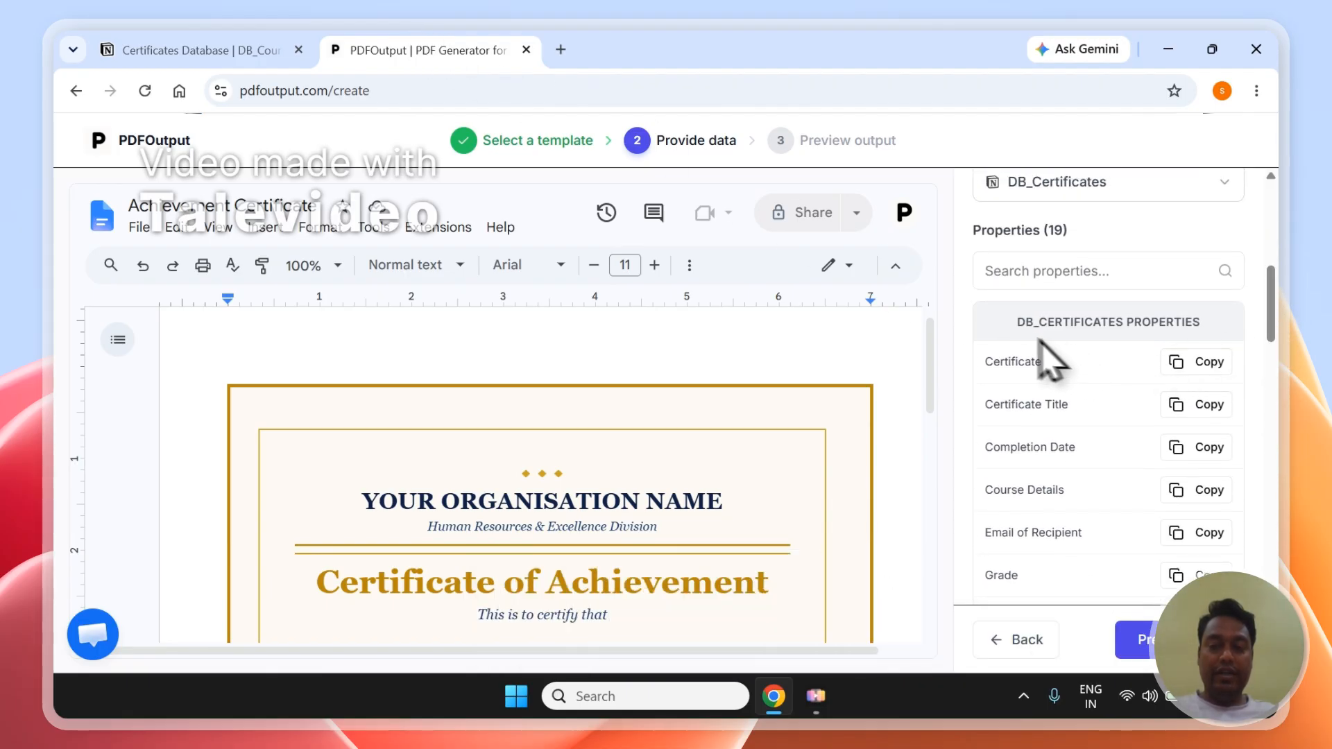
drag(1042, 343, 1222, 369)
click(1221, 368)
scroll(1276, 361, down, 7)
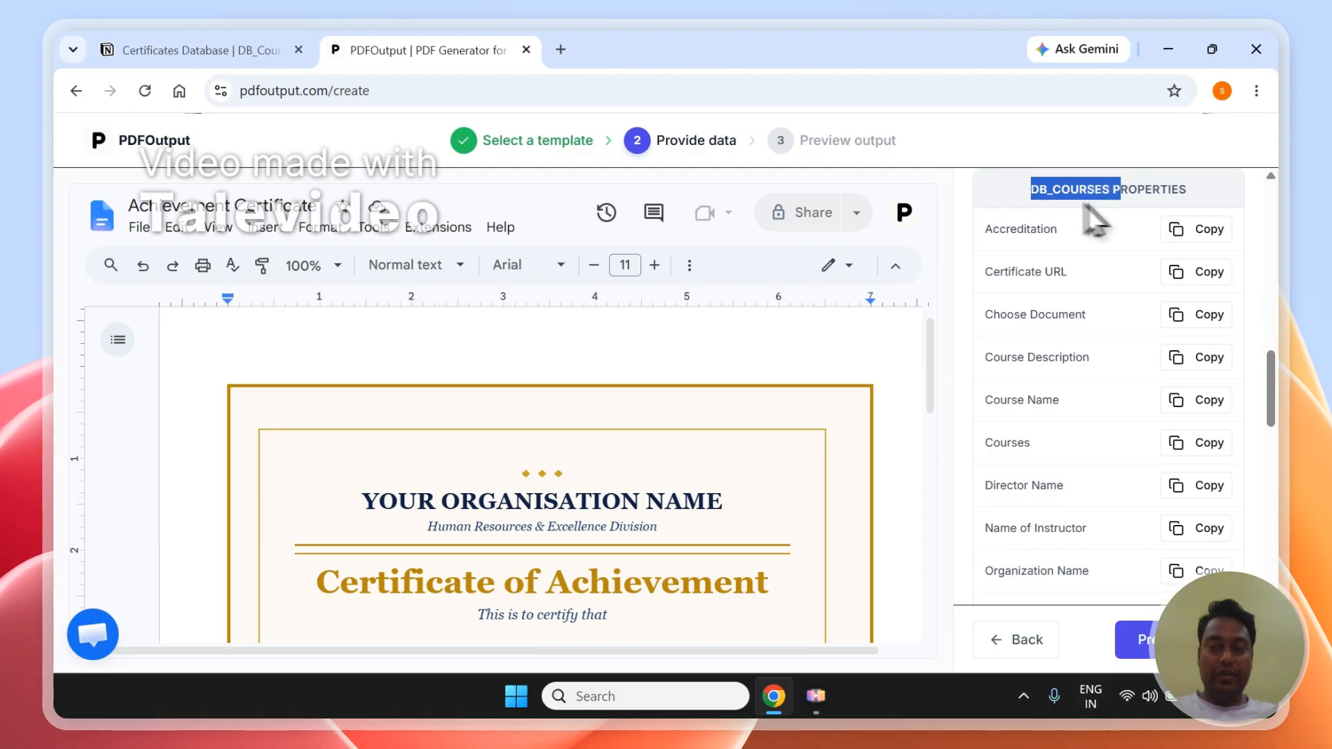
drag(1095, 220, 1183, 223)
drag(1280, 384, 1257, 262)
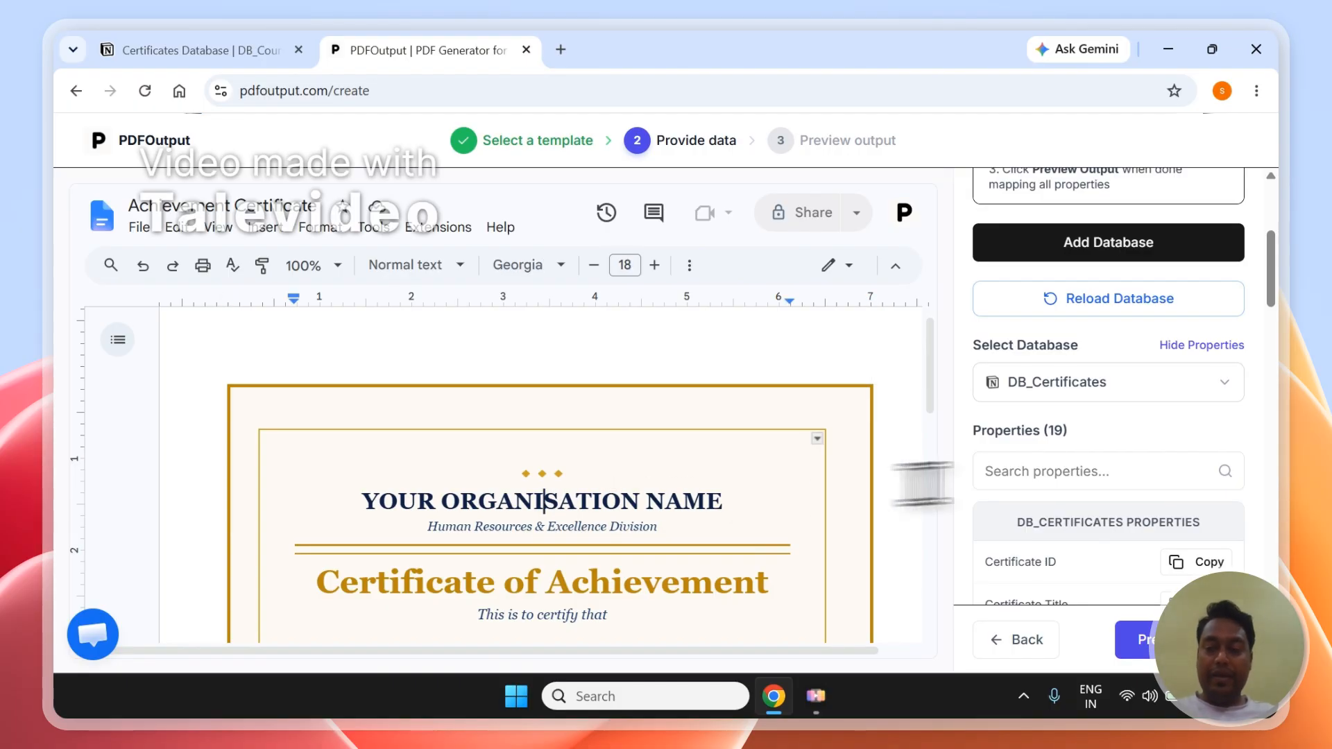
Search the properties for "Or" and copy the Organization Name placeholder from the DB_Courses properties
drag(1278, 267, 1281, 285)
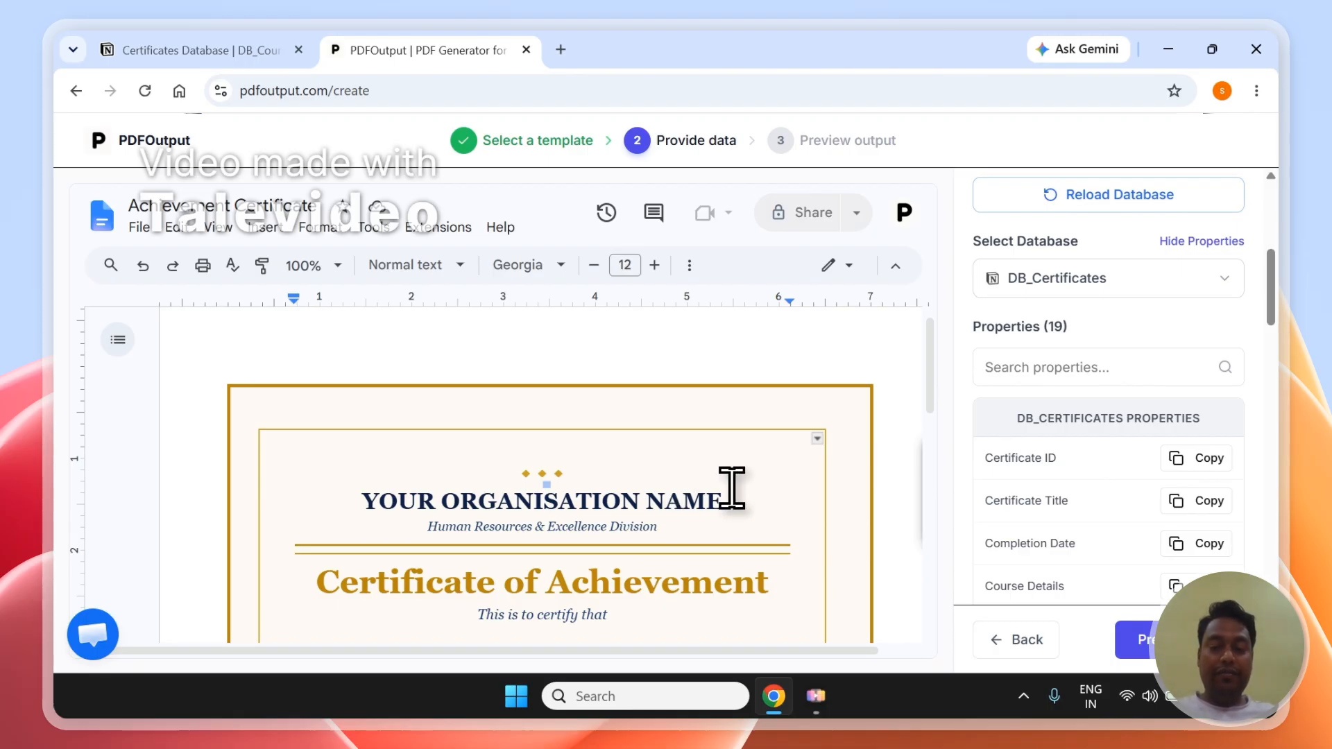
key(ctrl+shift+Left)
key(ctrl+shift+Left)
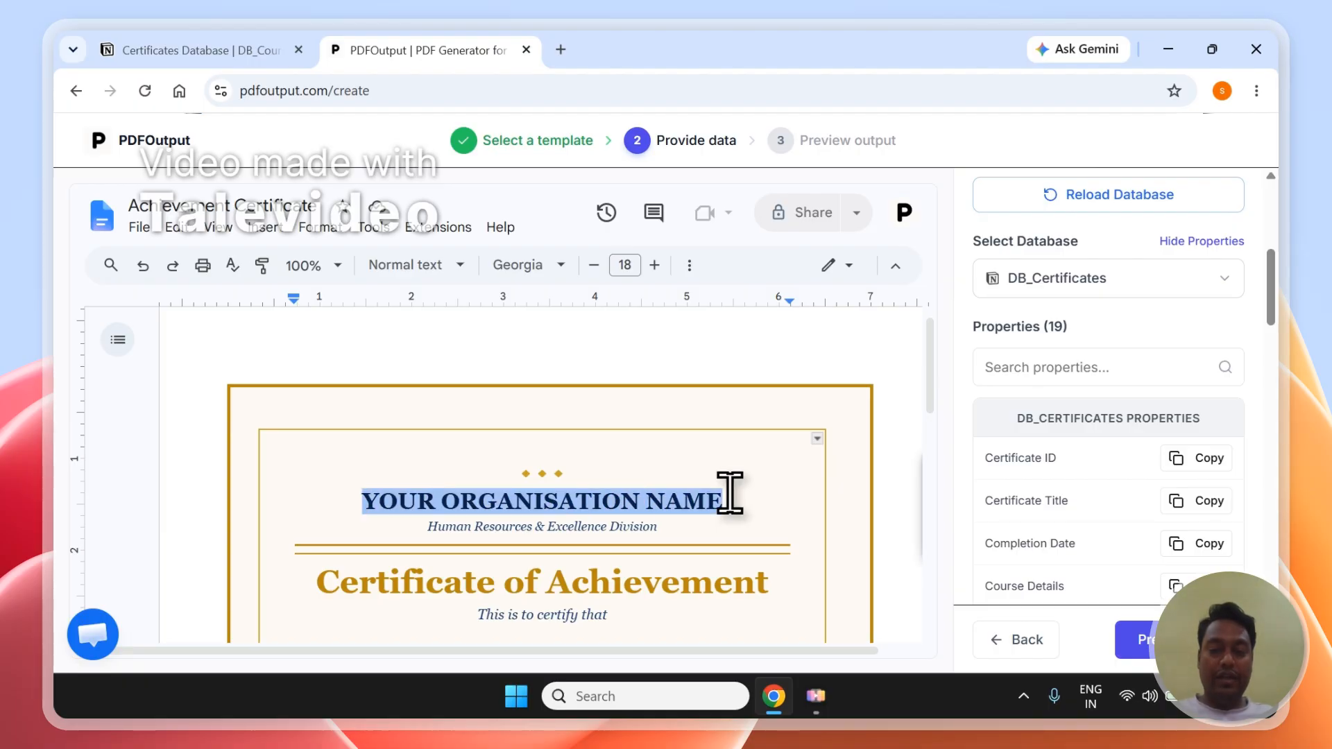
click(1172, 360)
text(Or)
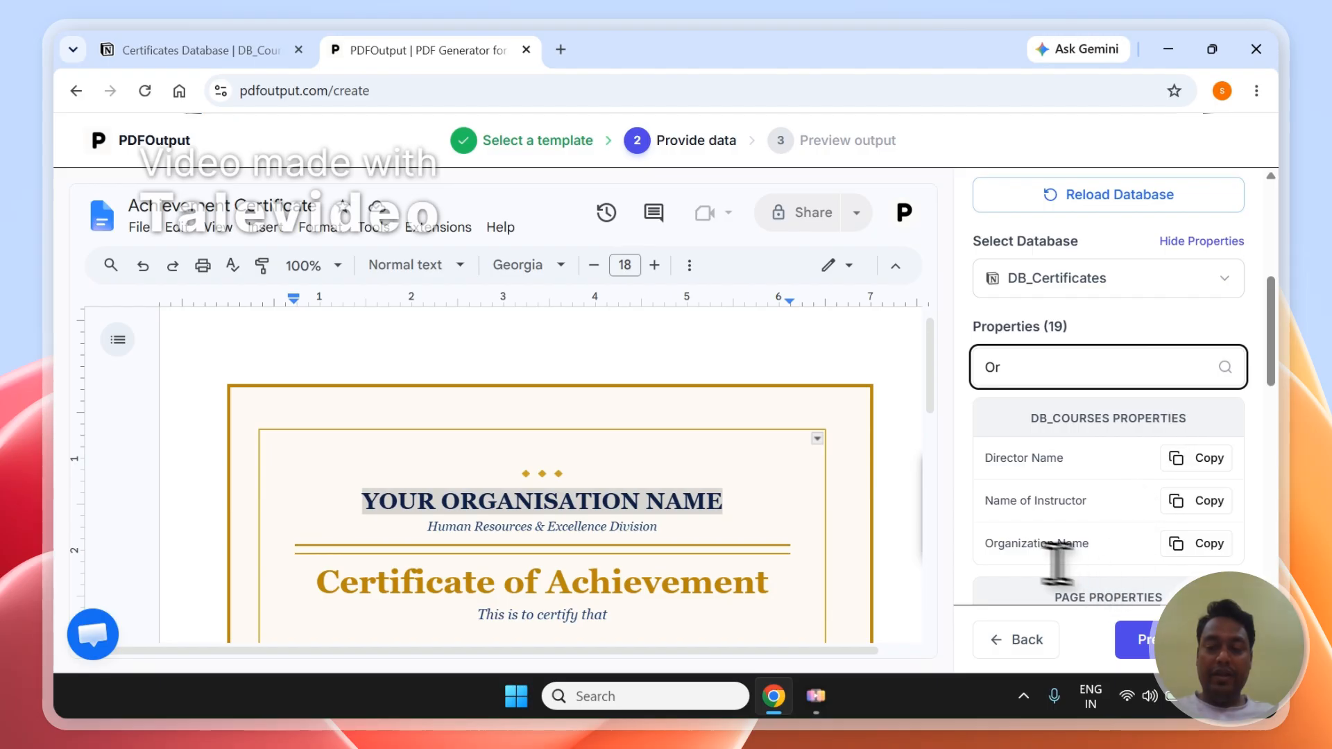
drag(973, 543, 979, 541)
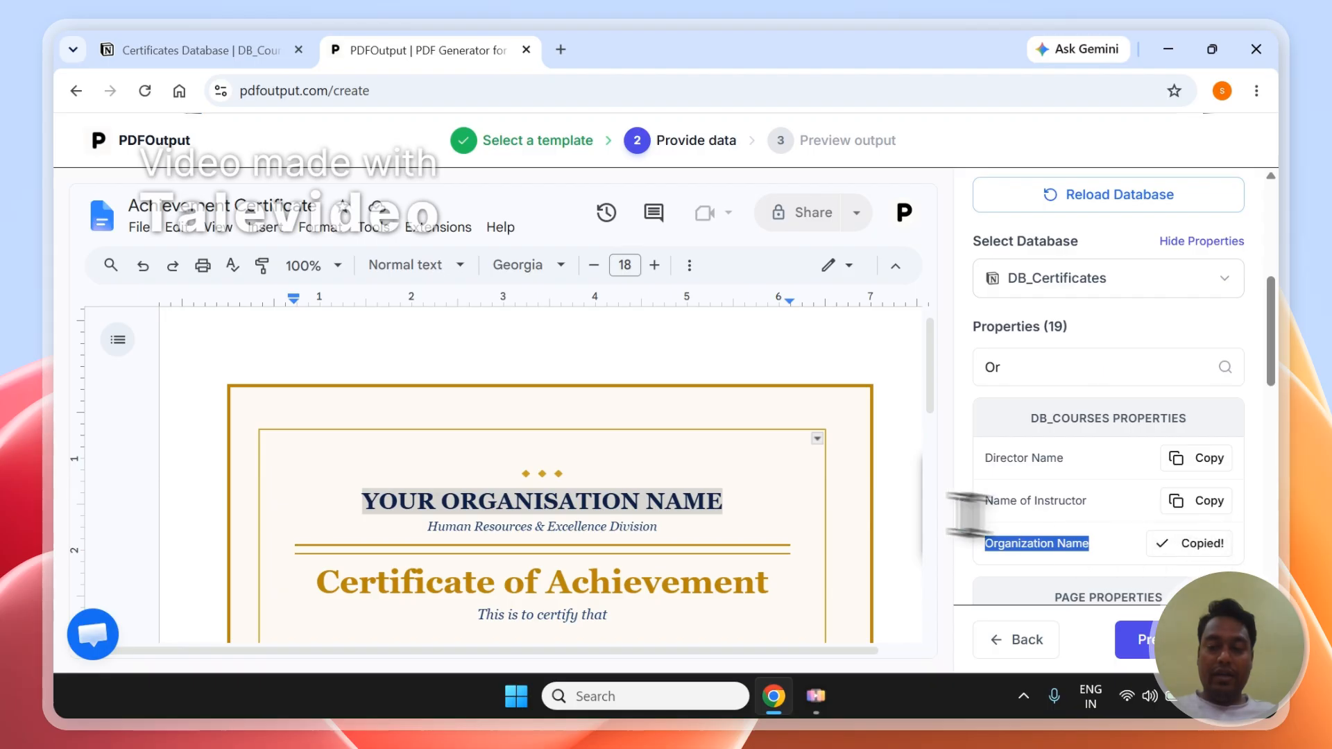
Replace the "YOUR ORGANISATION NAME" heading in the certificate with {{DB_Courses::Organization Name}}
click(765, 498)
triple_click(766, 498)
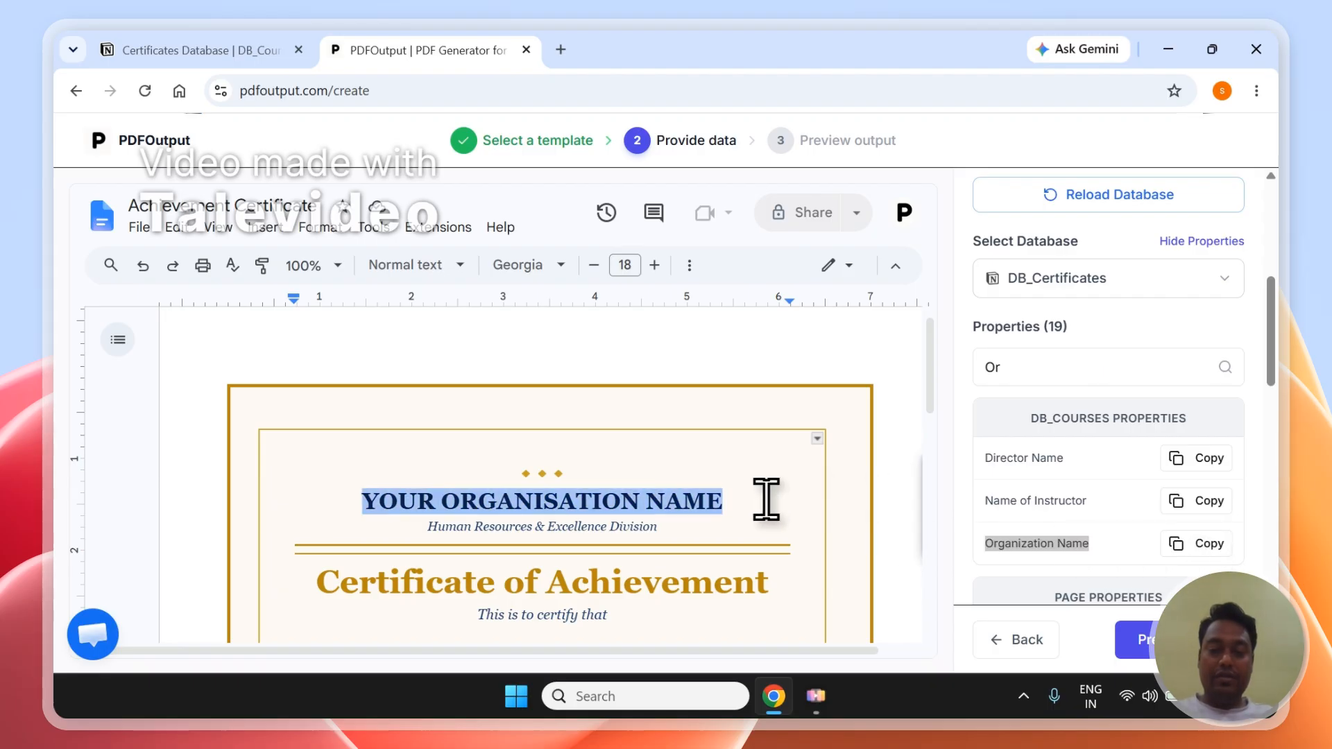
key(BackSpace)
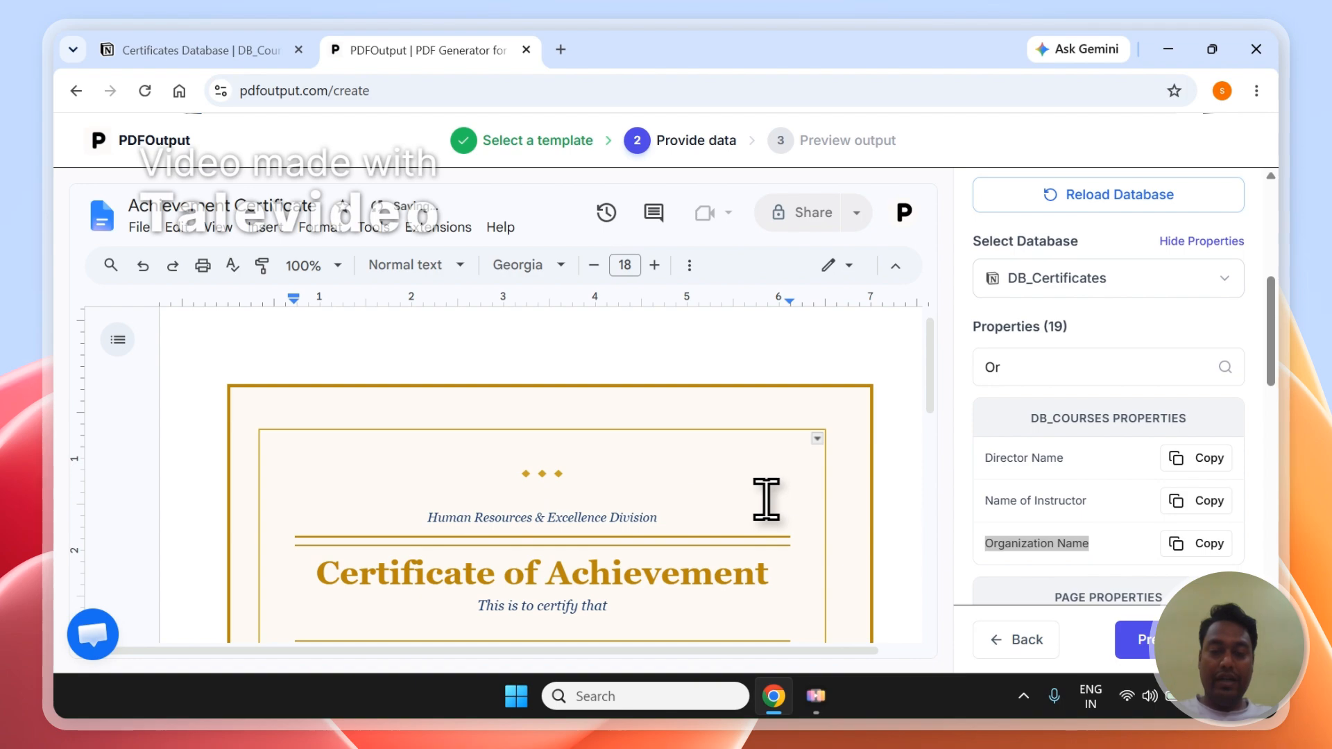
text({{DB_Courses::Organization Name}})
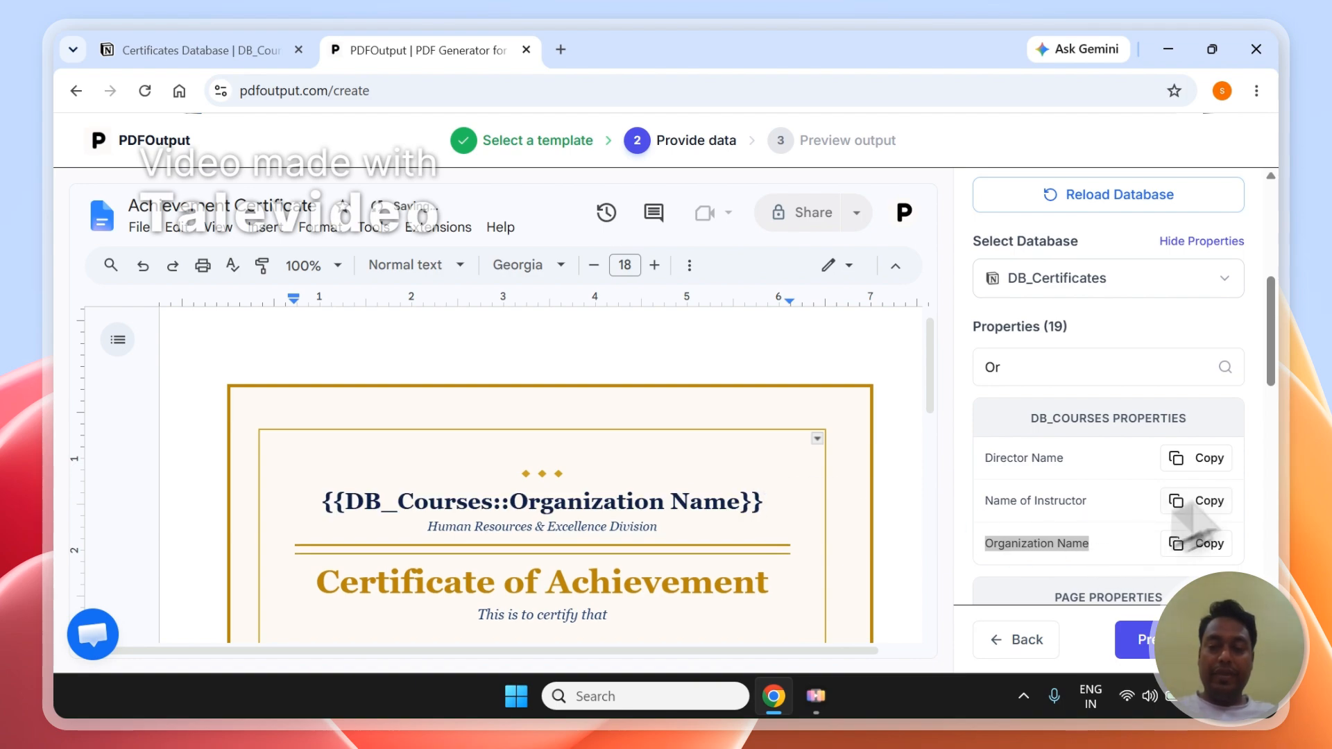
Clear the property search so that all database properties are listed again
scroll(1280, 315, down, 3)
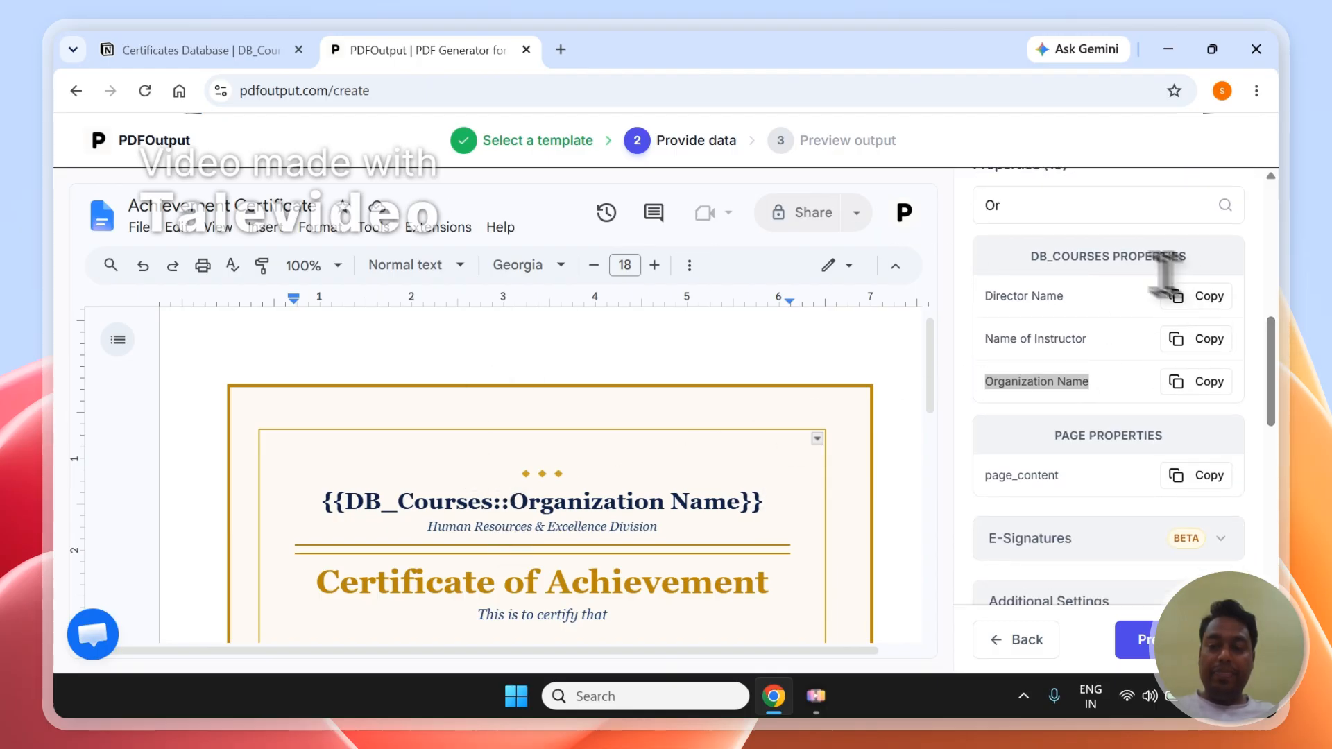
scroll(1282, 430, down, 2)
scroll(1282, 451, up, 5)
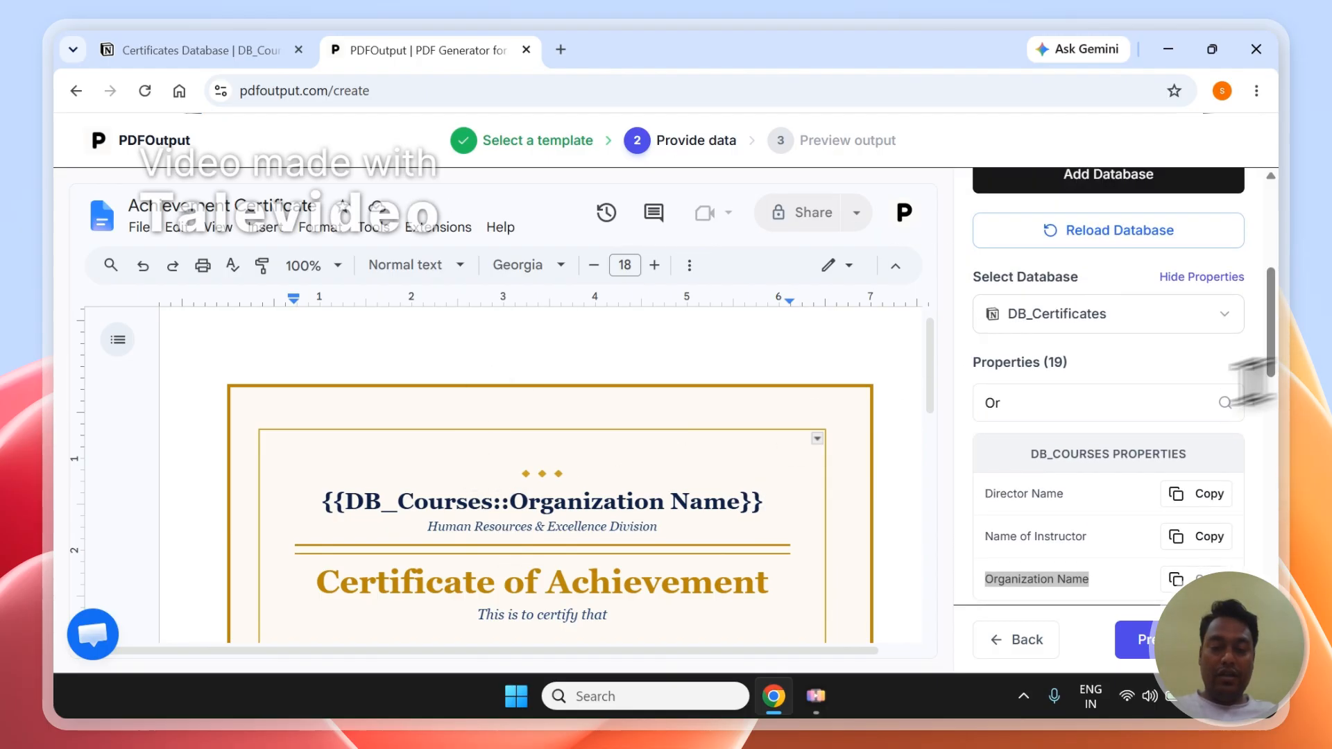
click(1029, 404)
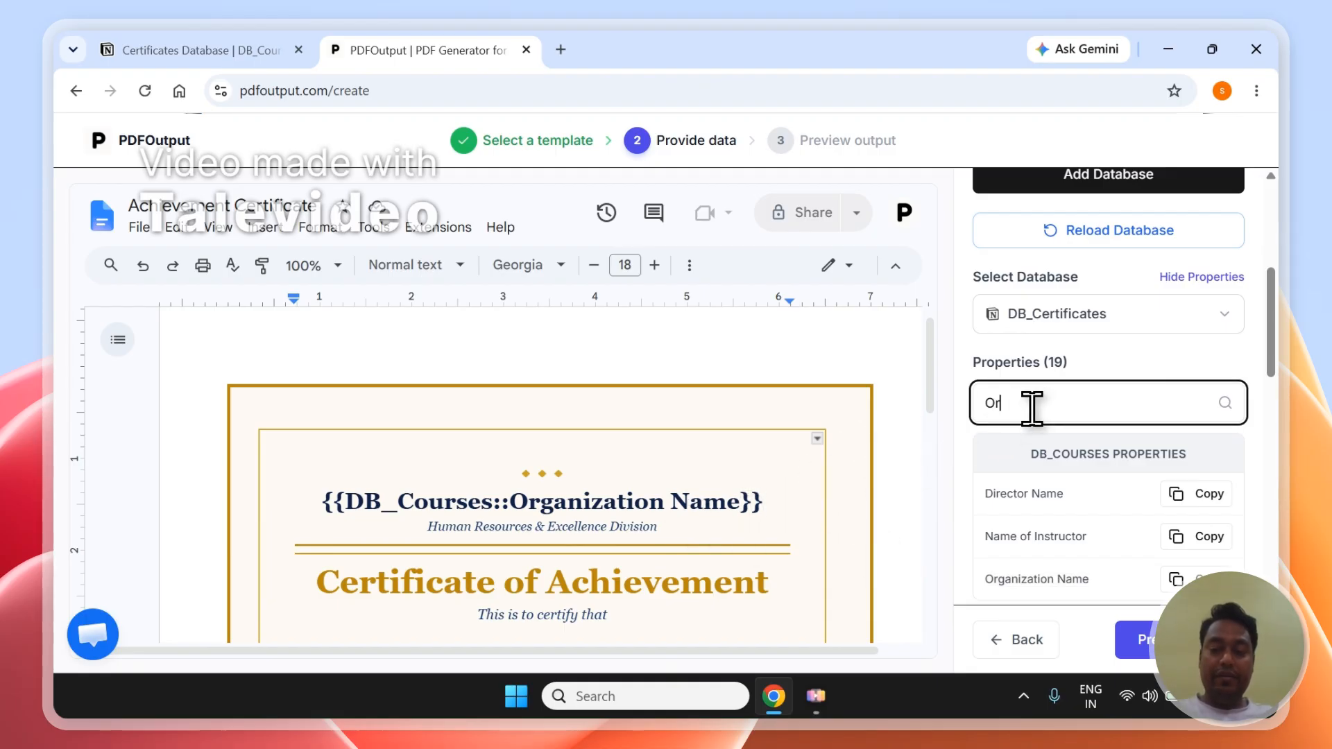
key(BackSpace)
key(BackSpace)
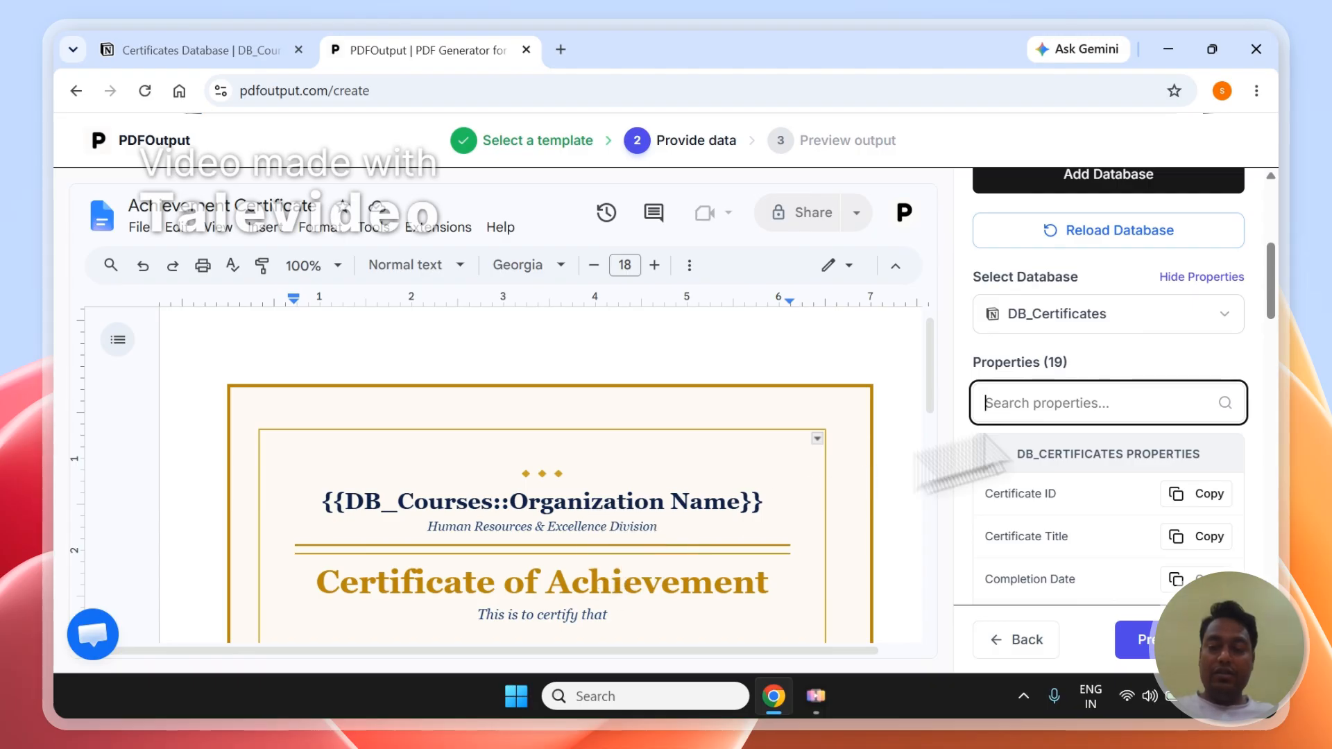
Search the properties for "Progra" and copy the Program Name placeholder from the DB_Courses properties
scroll(1280, 333, down, 5)
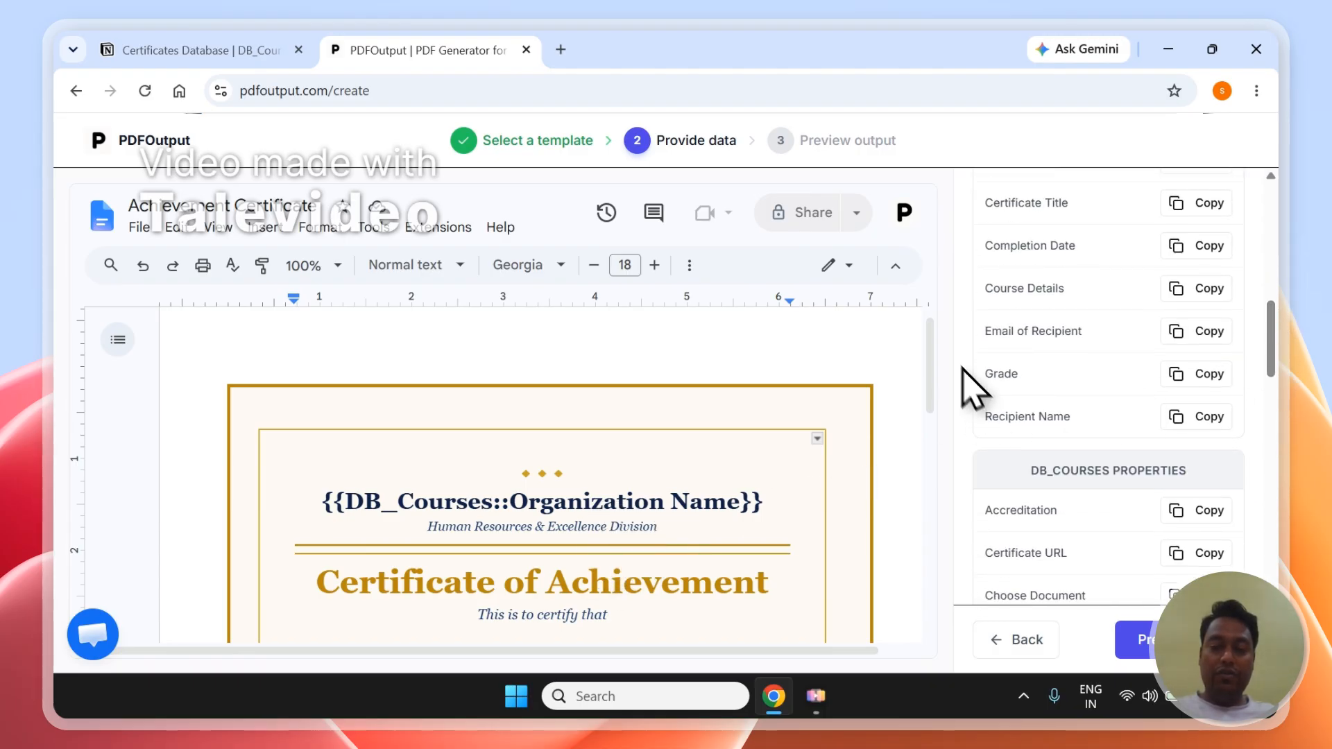
drag(930, 347, 932, 425)
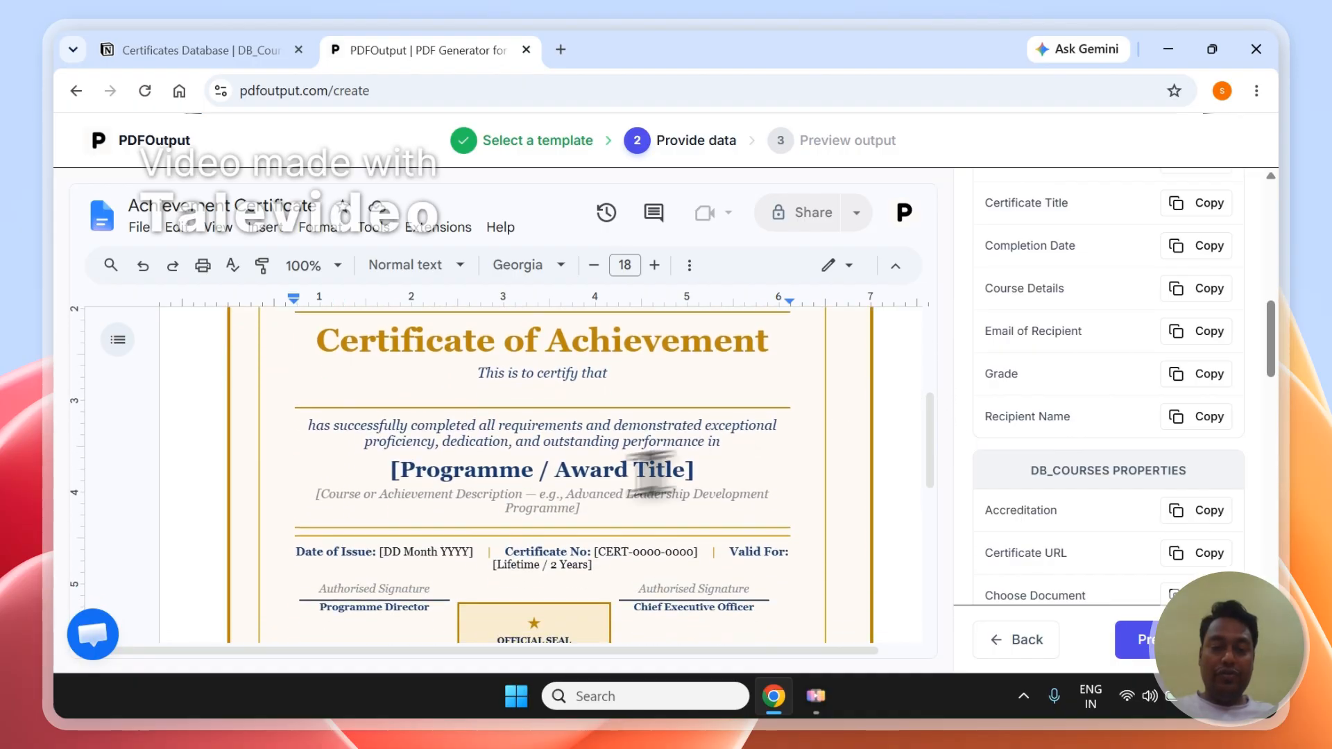
scroll(1279, 374, up, 3)
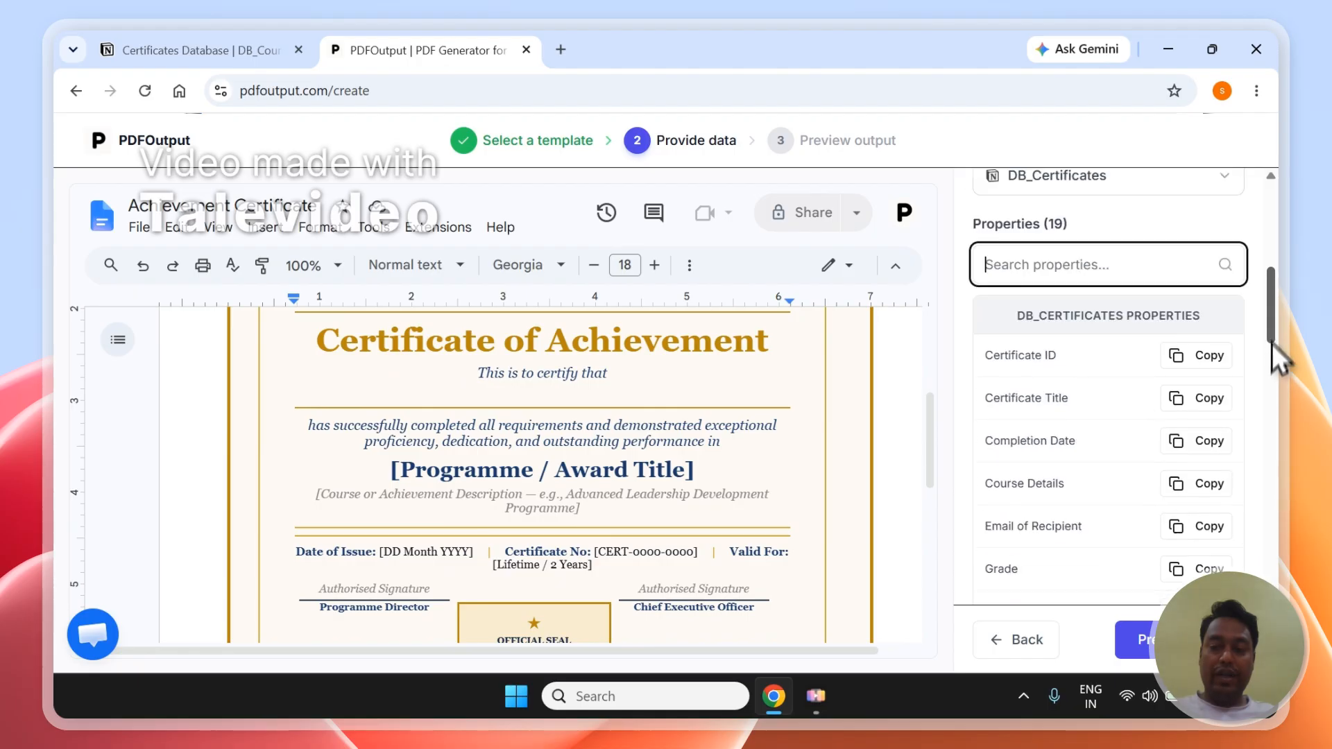
scroll(1273, 347, up, 1)
text(Progra)
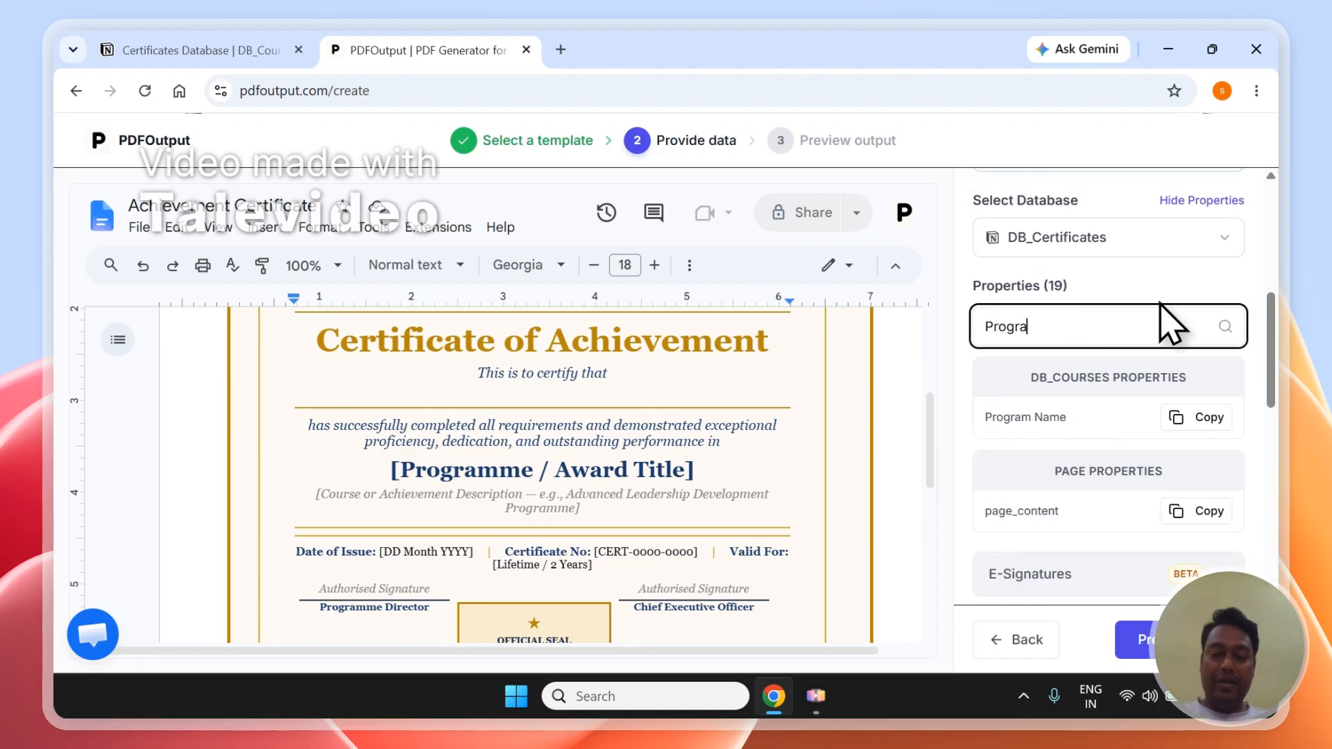
click(983, 416)
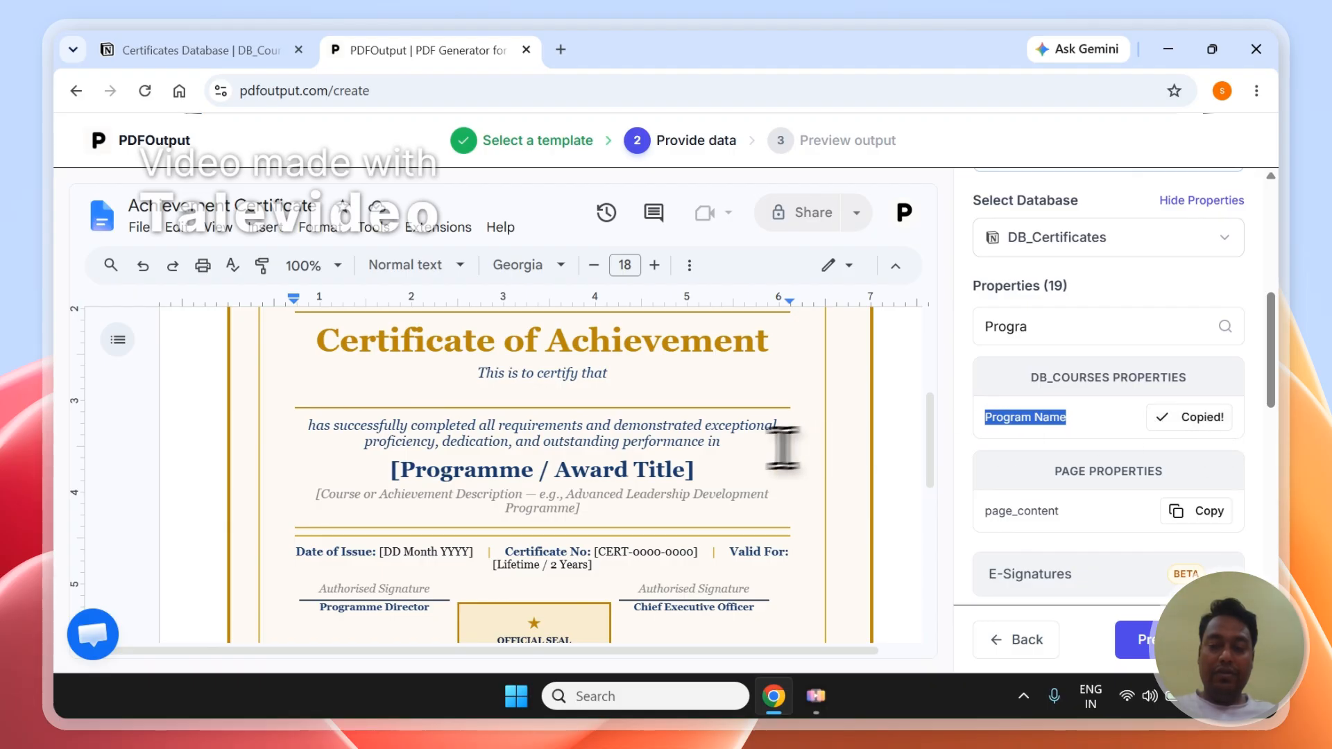
Replace the "Programme / Award Title" text inside the square brackets with {{DB_Courses::Program Name}}
click(695, 471)
key(ctrl+shift+Left)
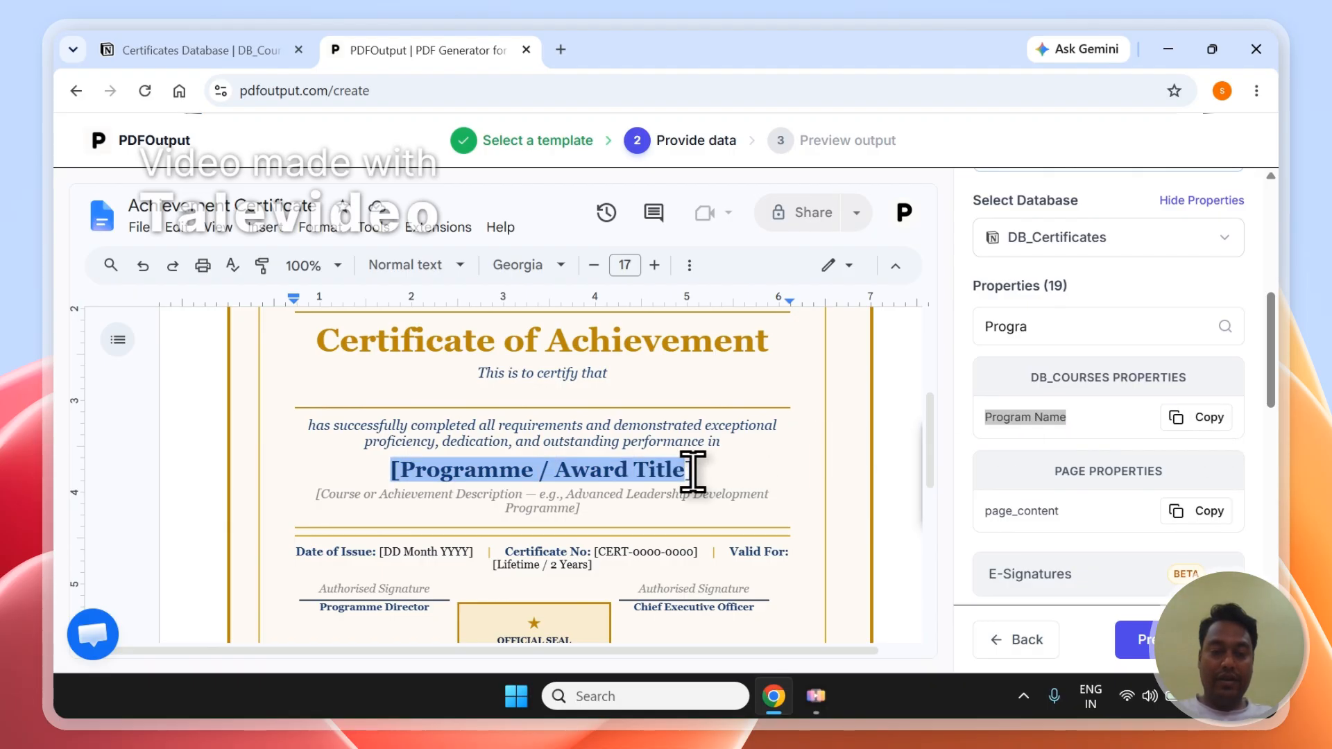
key(shift+Right)
text({{DB_Courses::Program Name}})
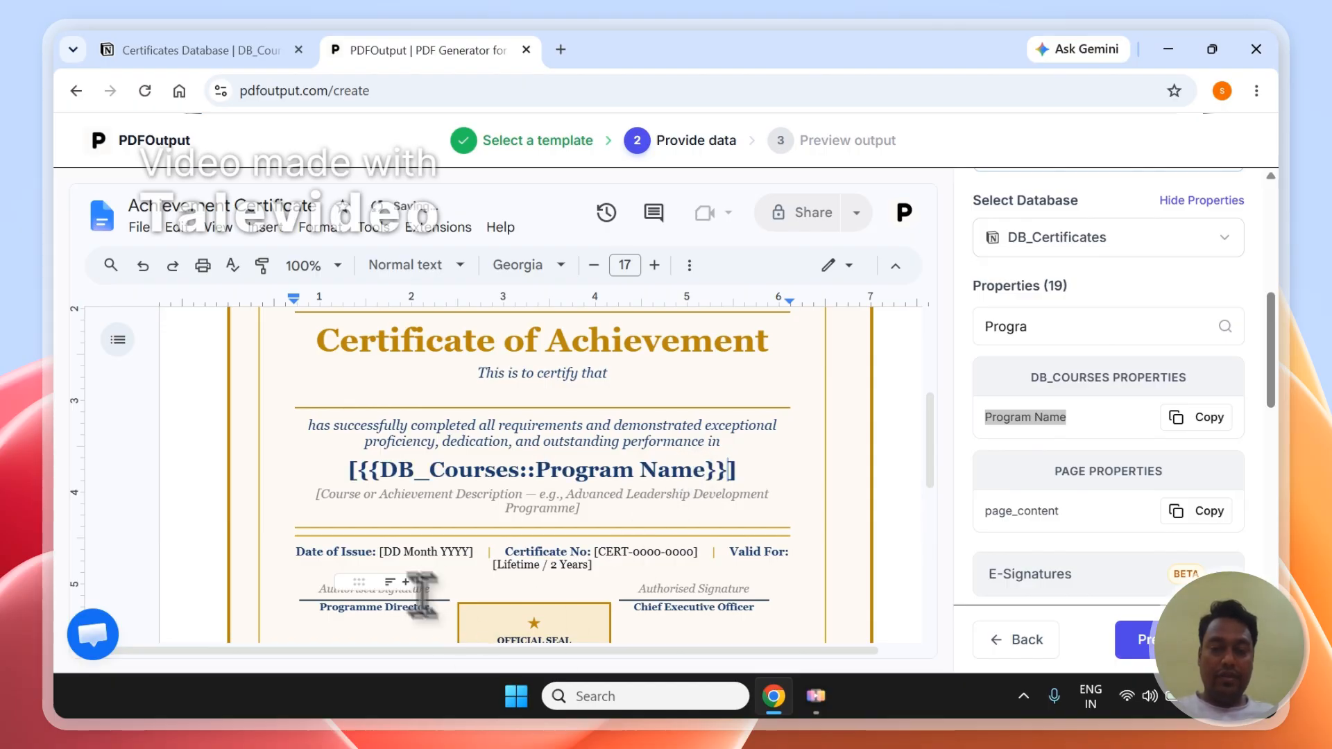
Find the Completion Date property and insert {{Completion Date}} in place of the "DD Month YYYY" text after Date of Issue
double_click(1139, 339)
key(BackSpace)
text(Issue)
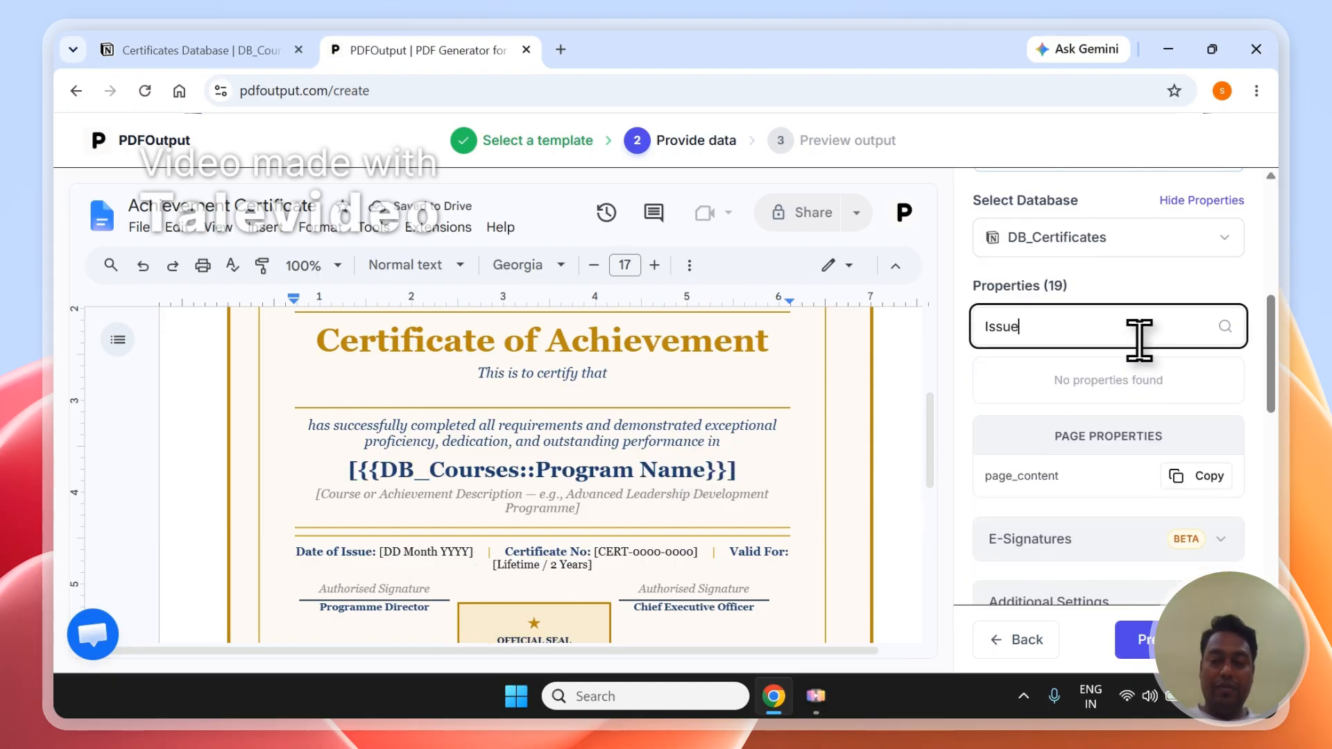
double_click(1138, 339)
text(Date)
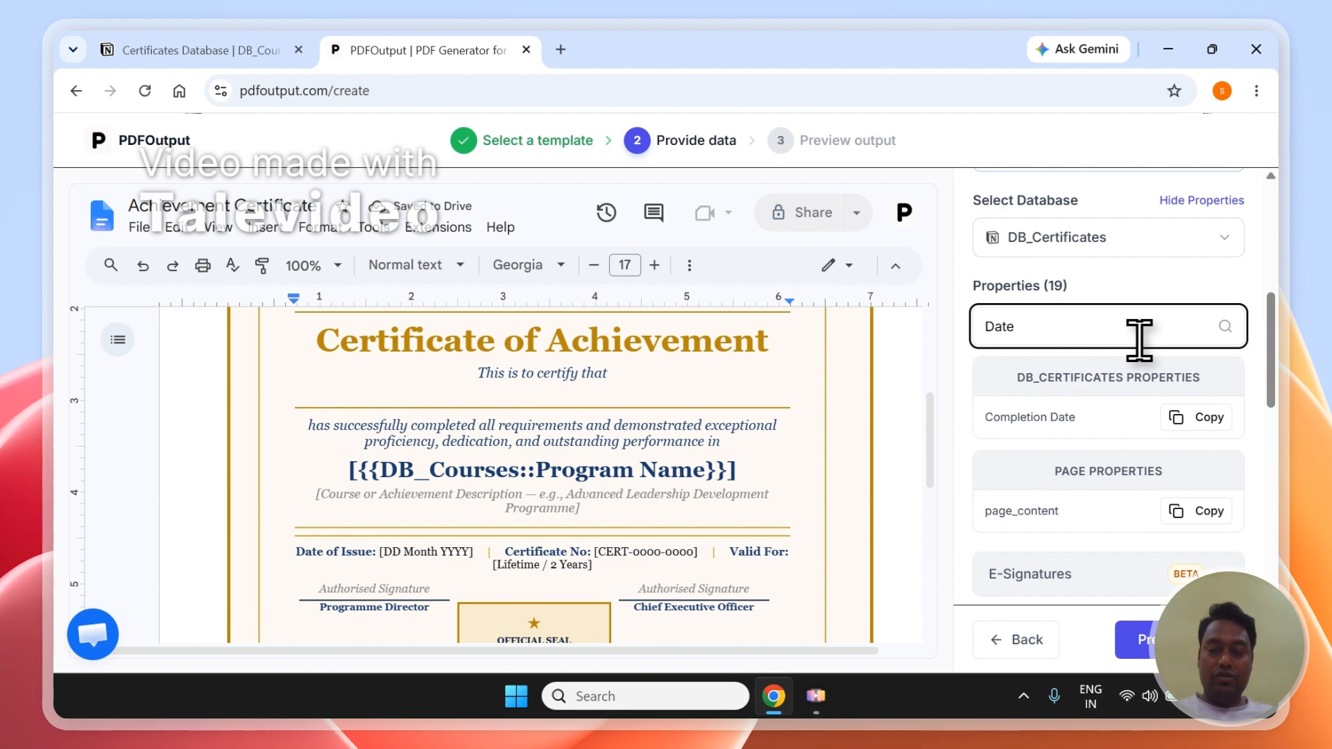
click(1208, 416)
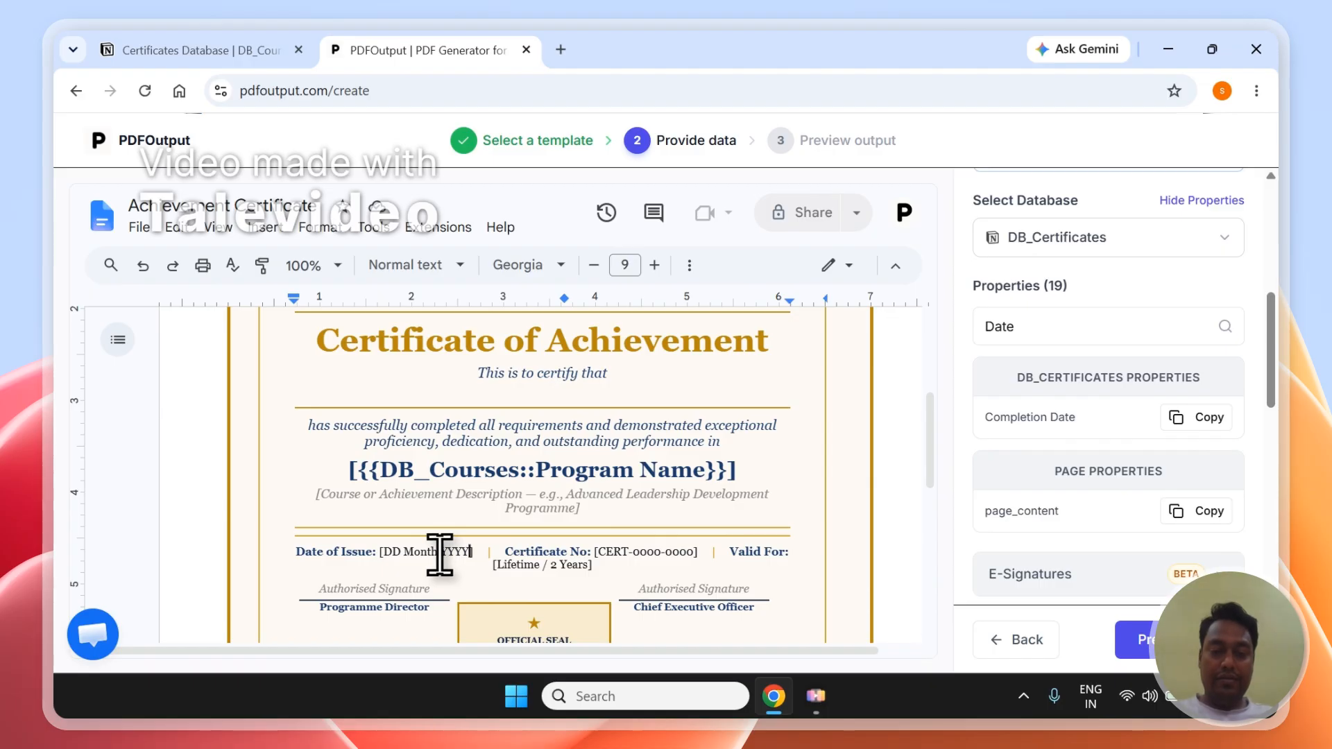
key(ctrl+v)
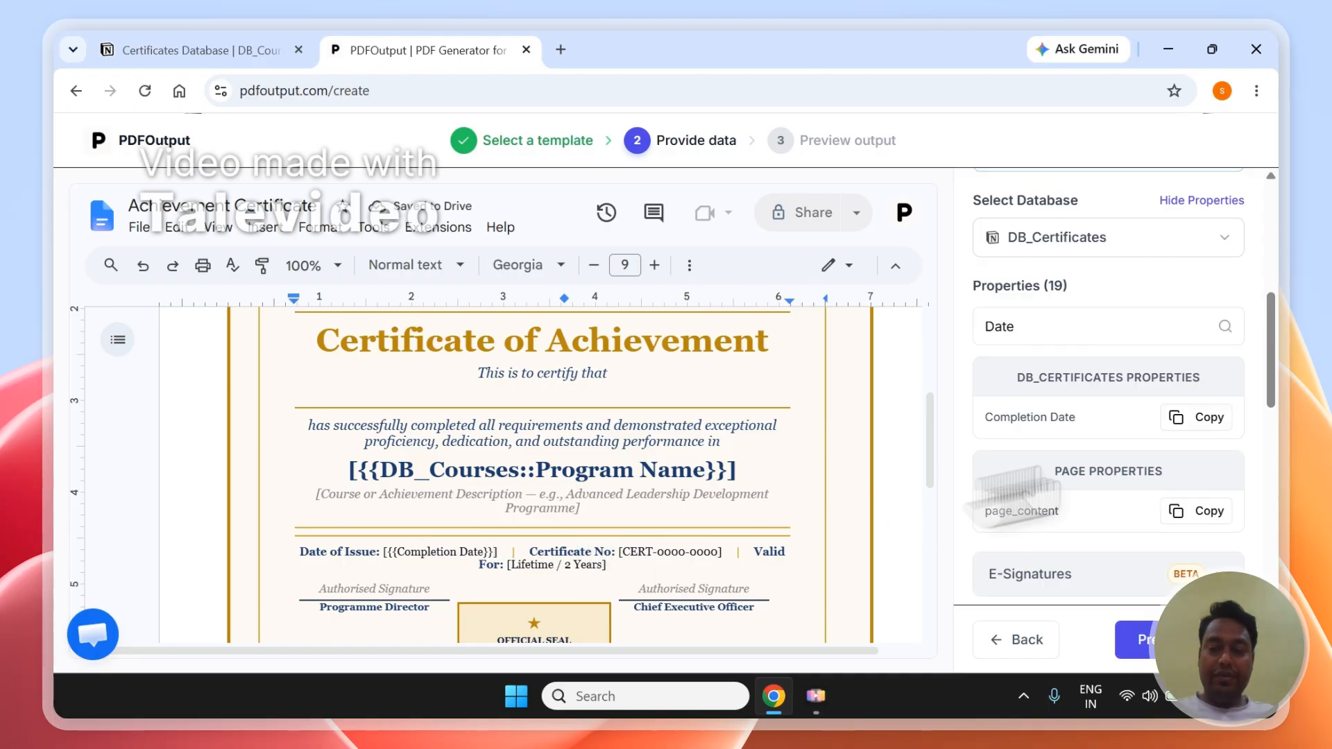
Replace the bracketed Certificate No. value with the {{Certificate ID}} property and remove the square brackets around {{Completion Date}}
triple_click(1133, 334)
text(Certifi)
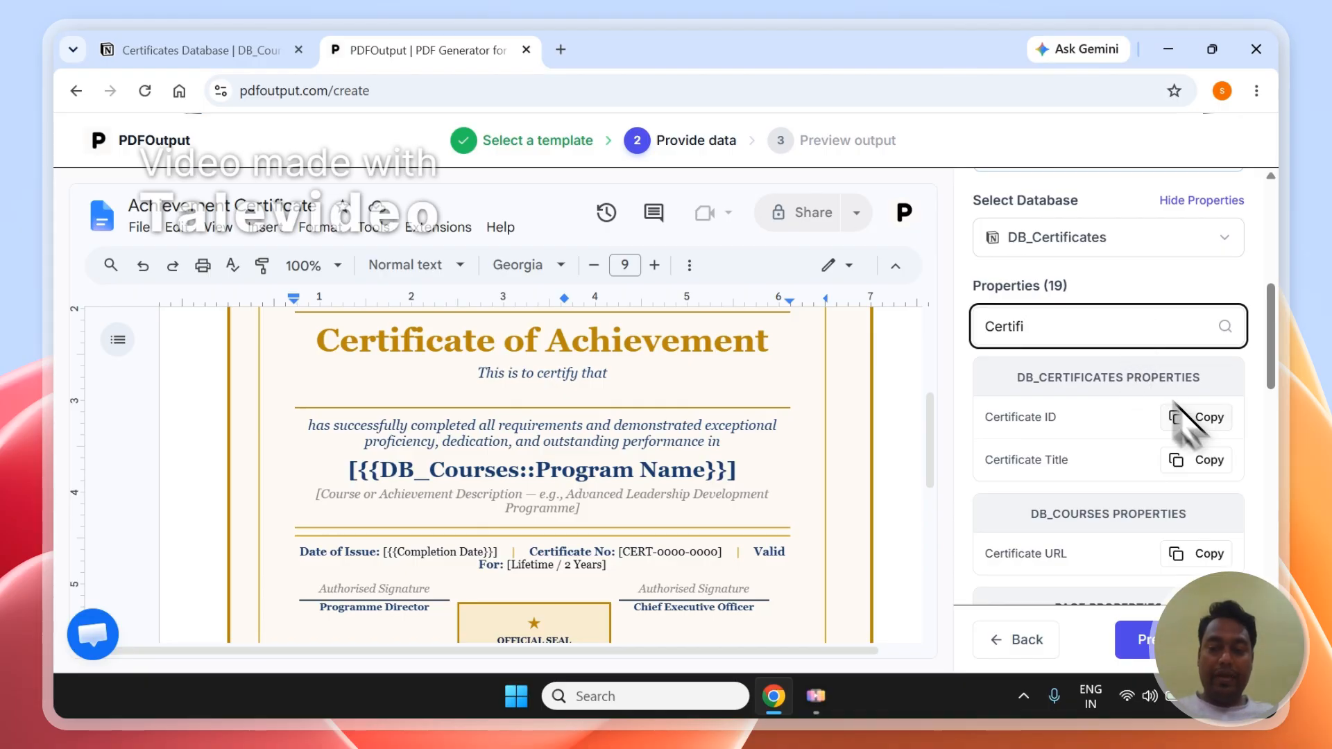
click(1216, 430)
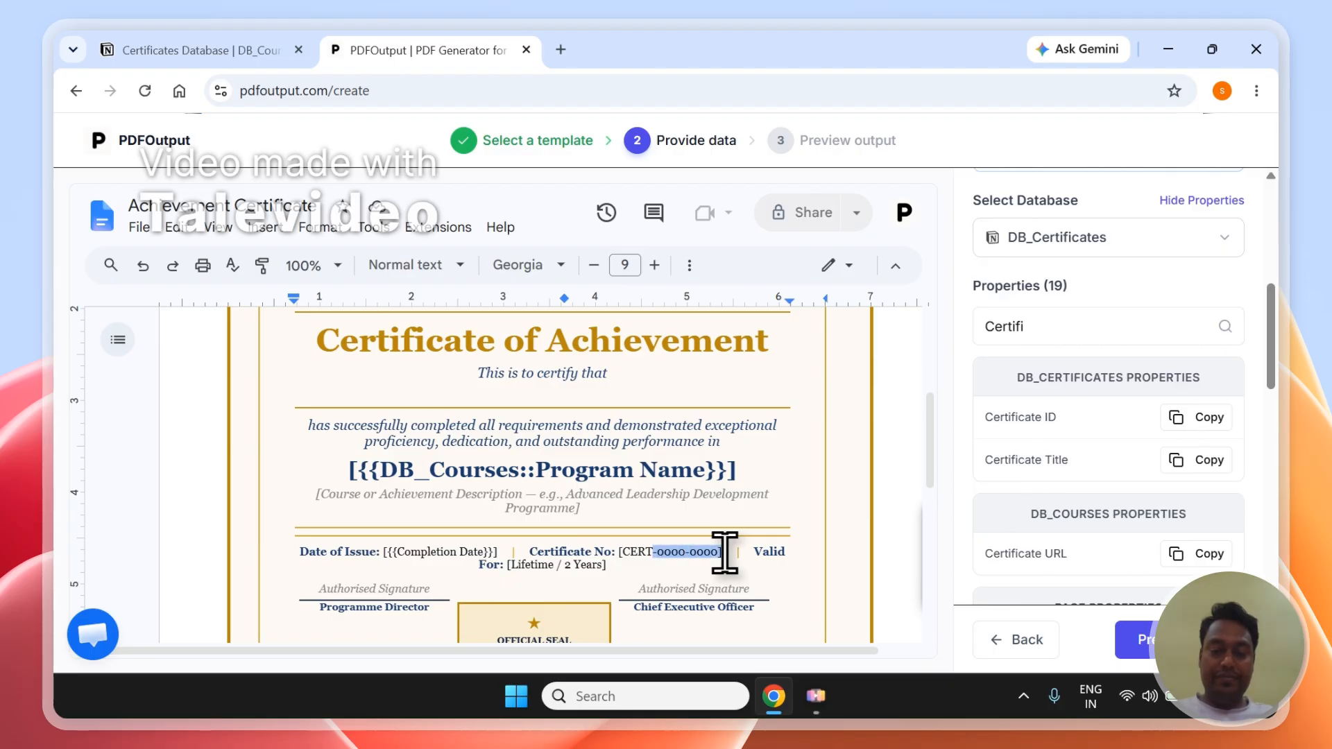
key(ctrl+v)
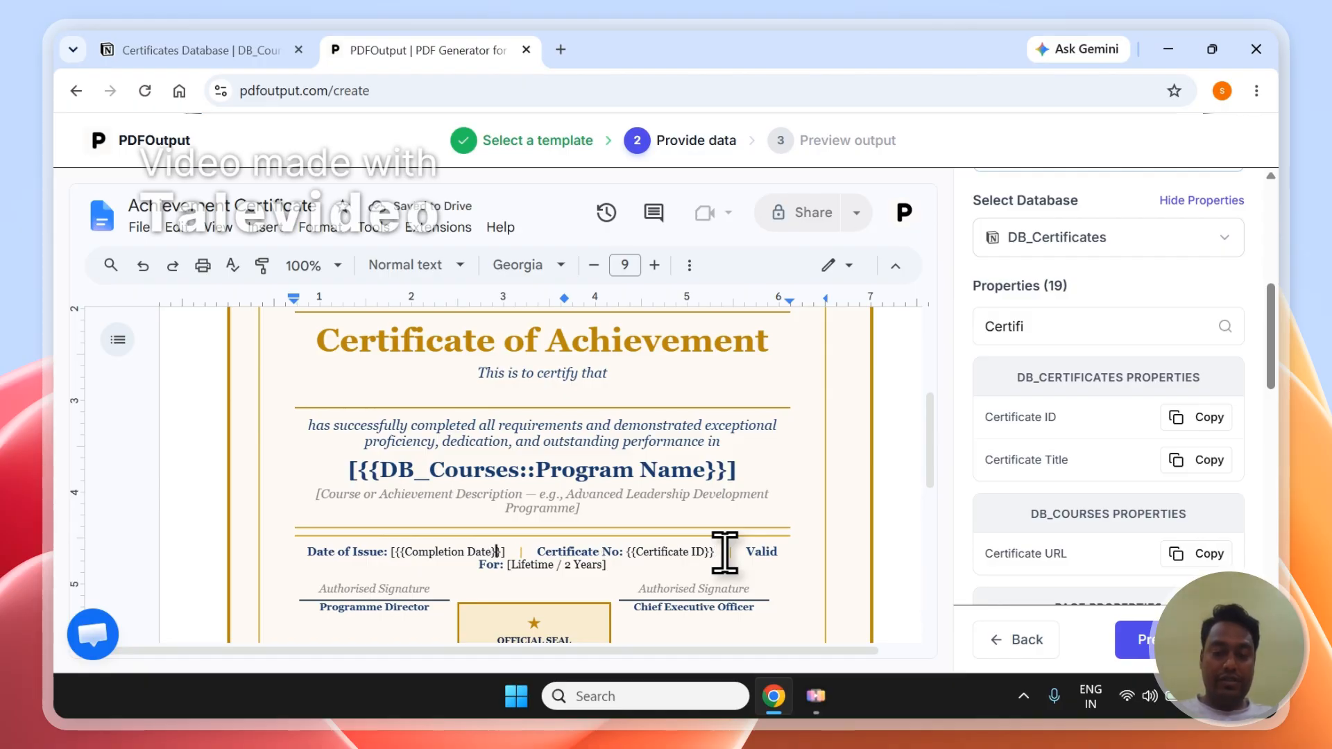
key(BackSpace)
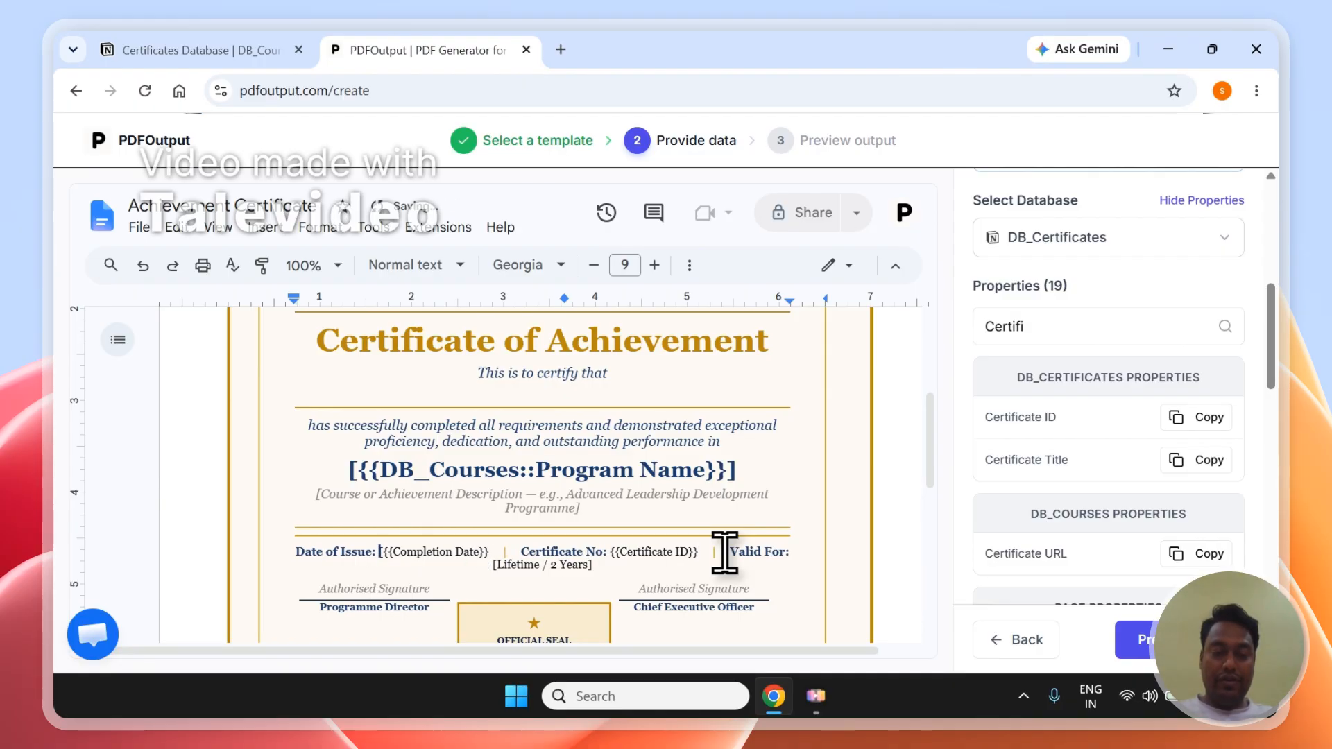
key(BackSpace)
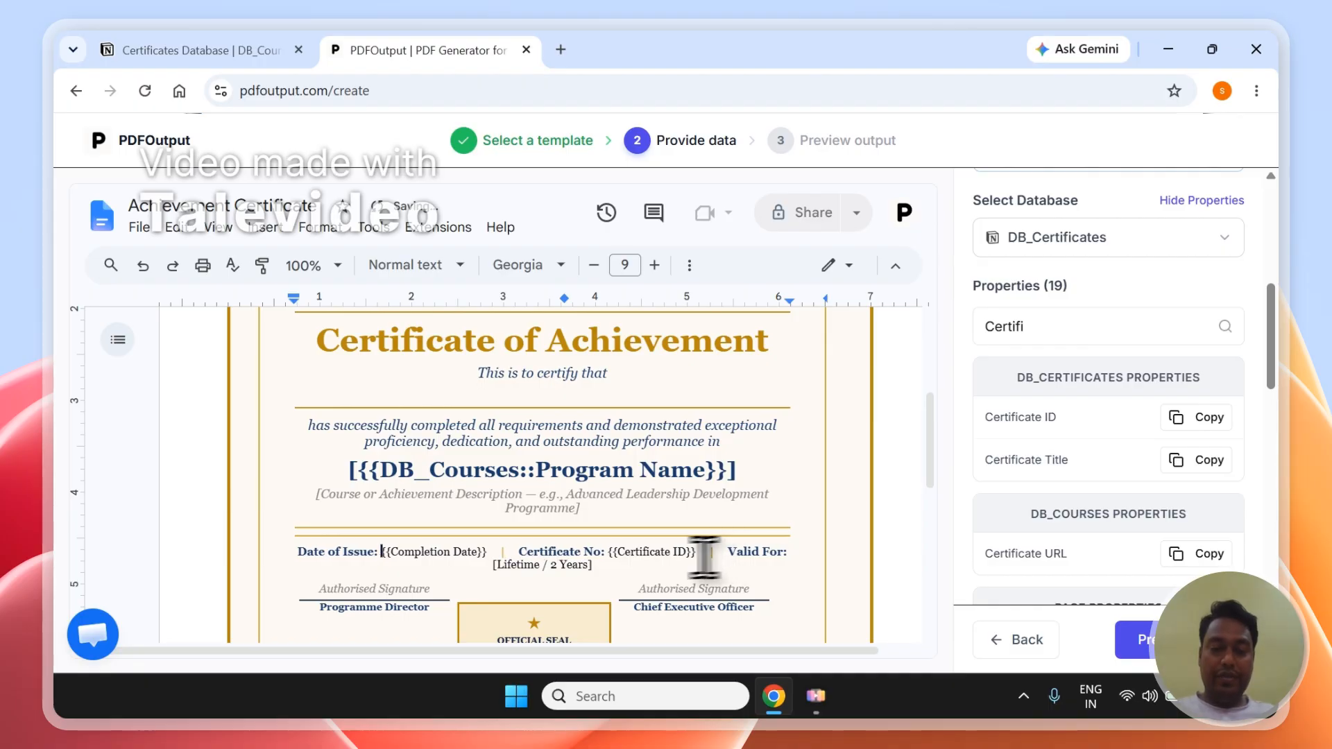
Check the rest of the certificate for unmapped fields and search the properties for "Valid"
scroll(1279, 413, down, 3)
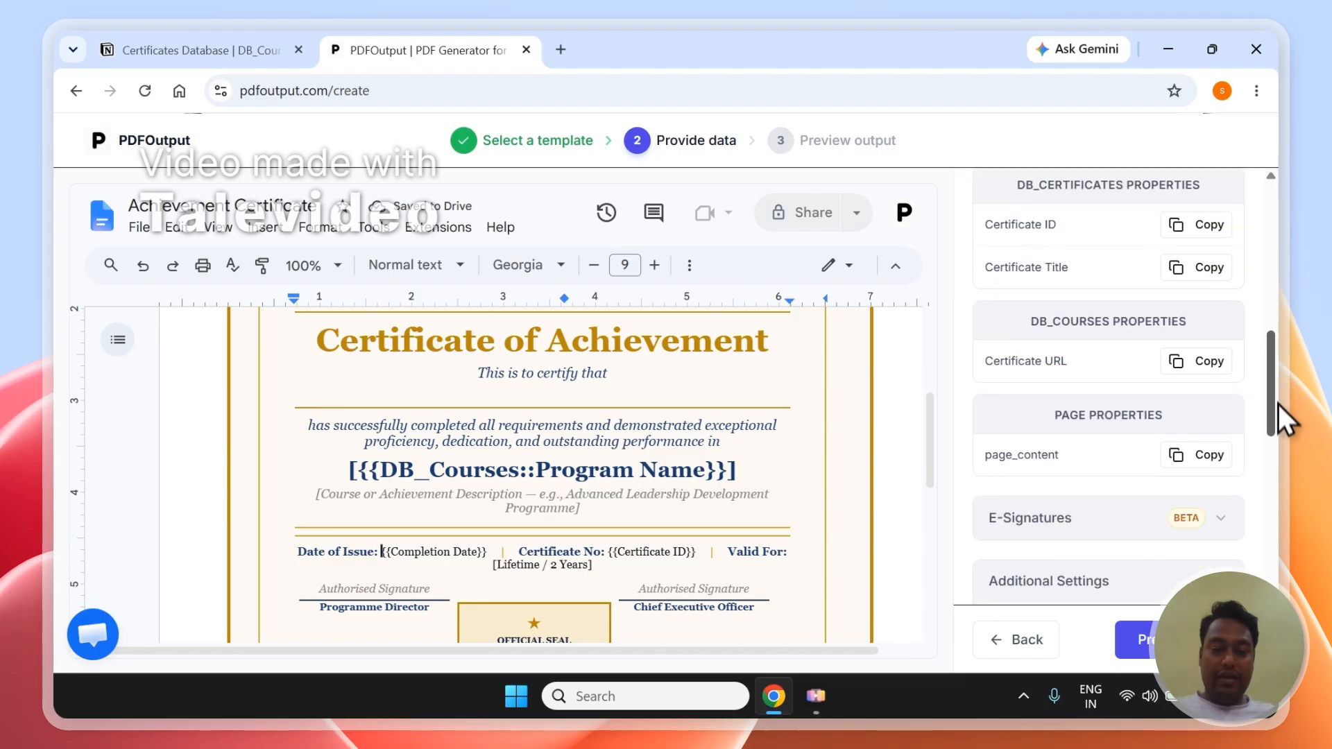
drag(933, 446, 934, 491)
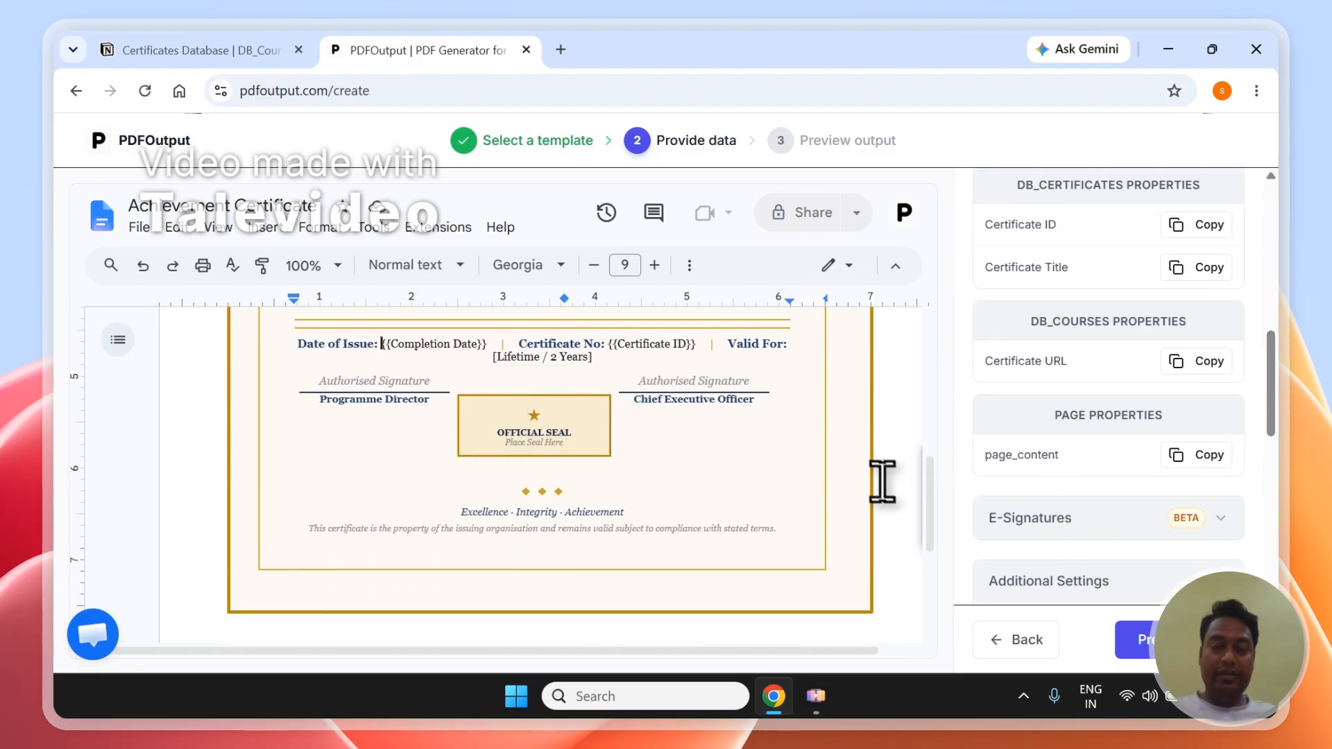
scroll(934, 498, up, 3)
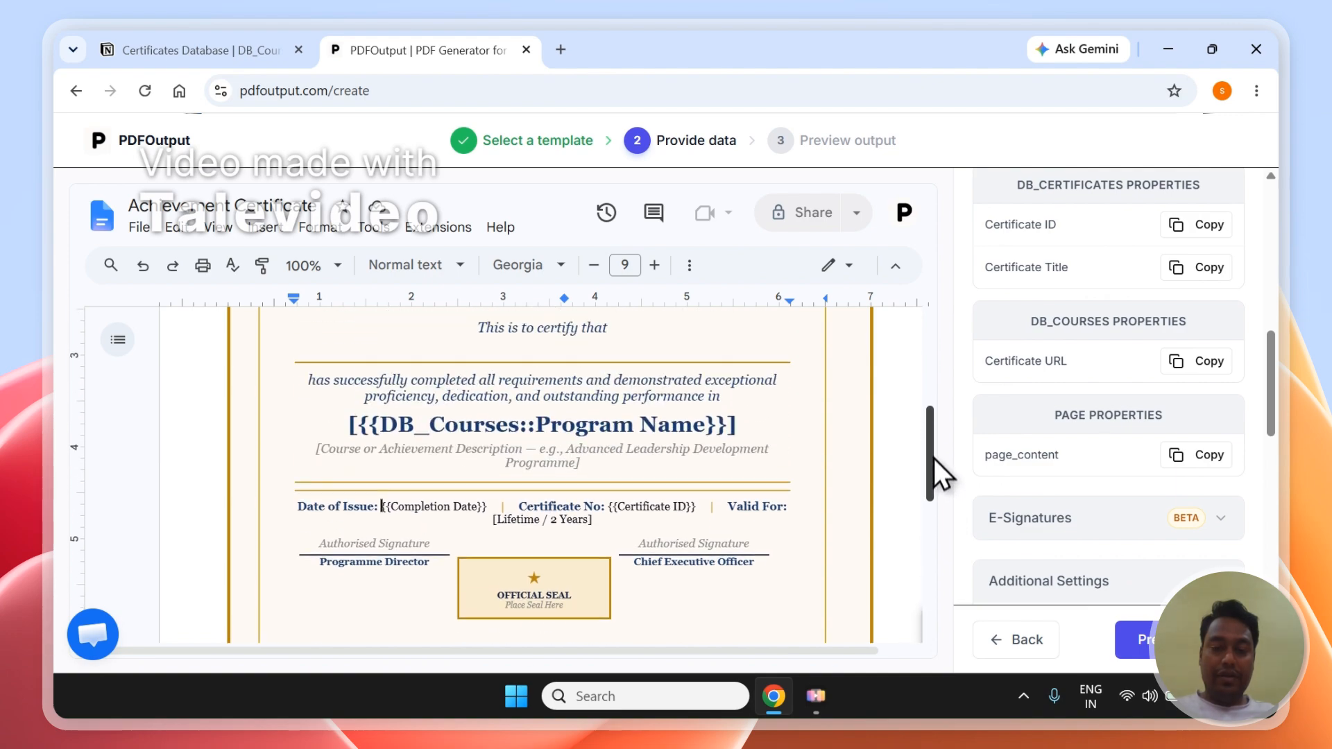
scroll(1276, 385, up, 1)
scroll(1276, 385, up, 4)
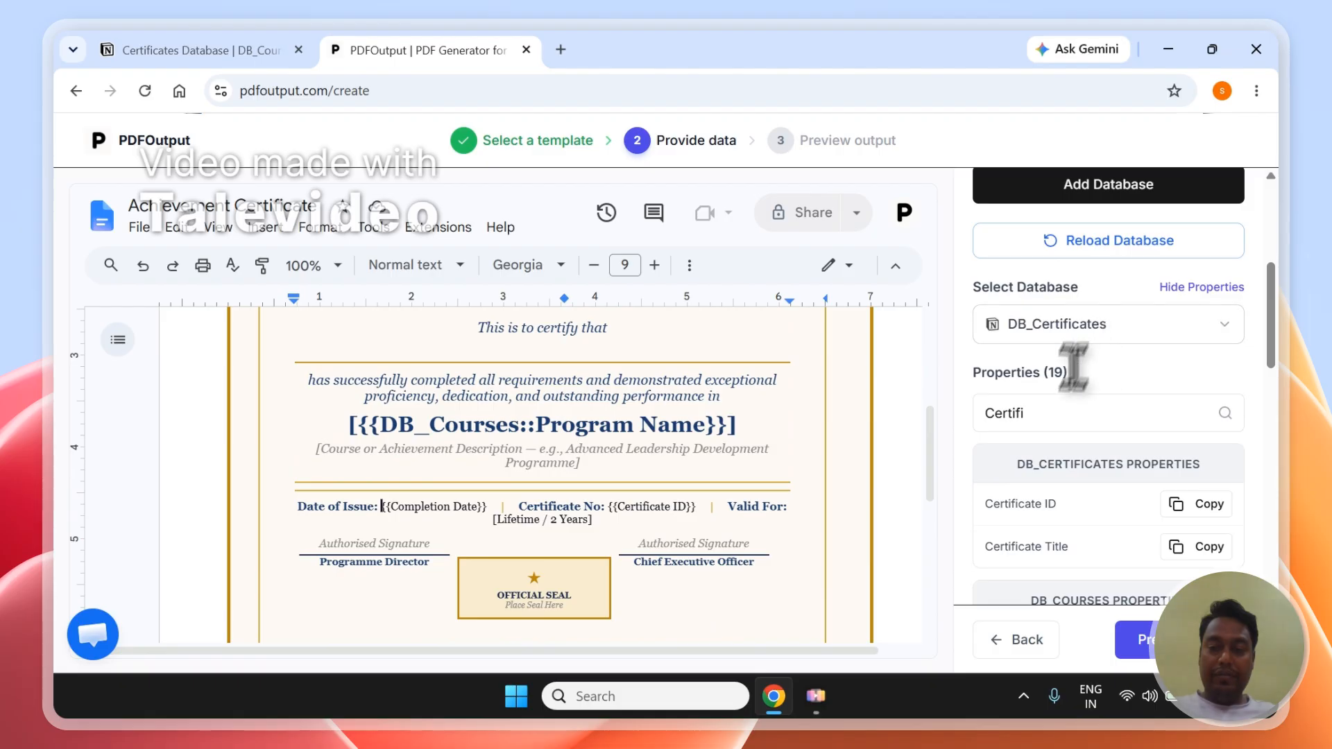
double_click(1053, 413)
text(Valid)
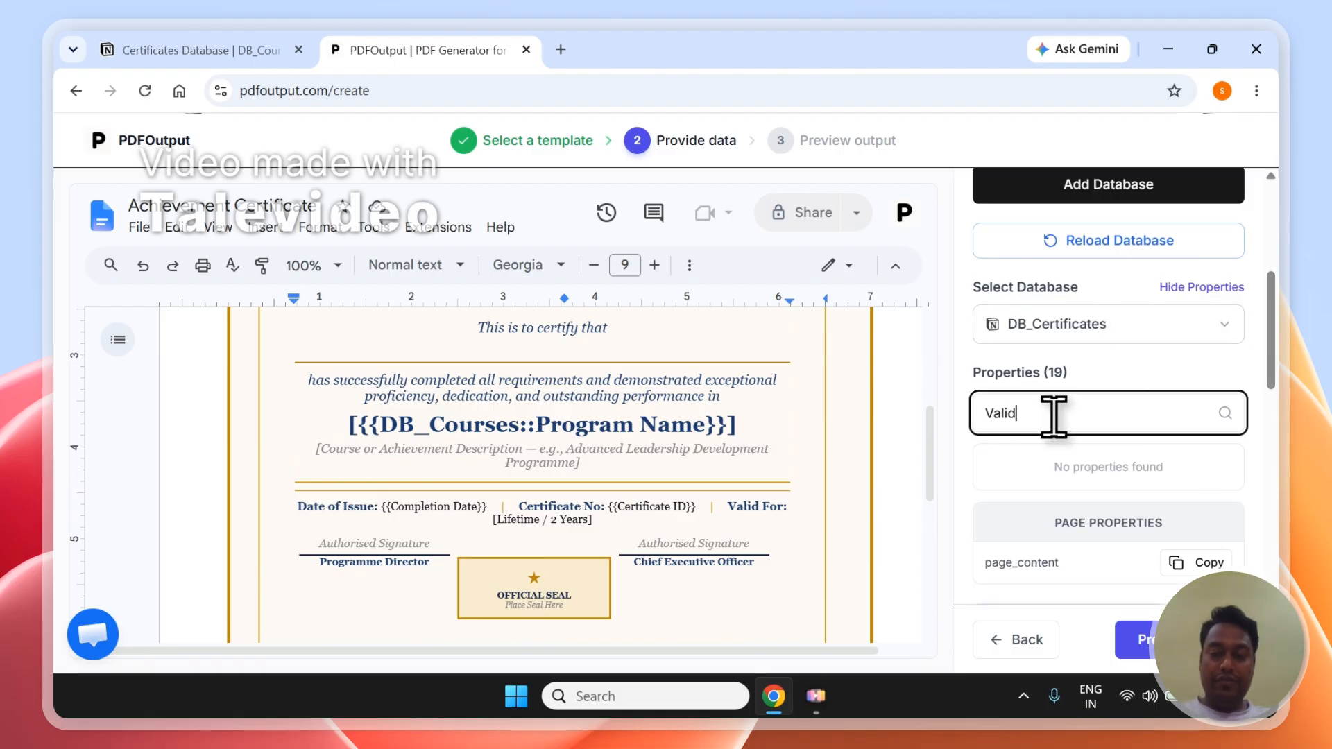
Clear the property search and review the PDF file name, attachment and overwrite options in Additional Settings
drag(1270, 354, 1281, 539)
key(BackSpace)
key(BackSpace)
key(BackSpace)
key(BackSpace)
key(BackSpace)
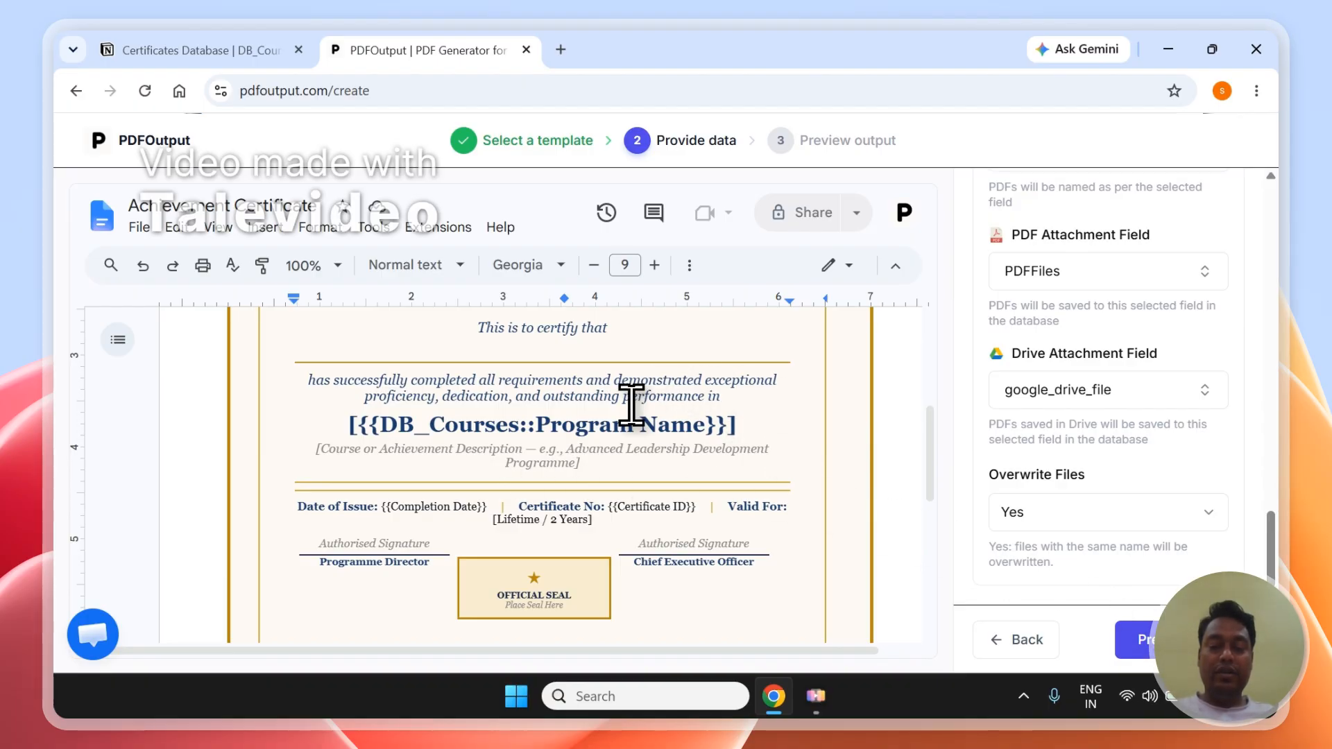
scroll(1282, 545, up, 2)
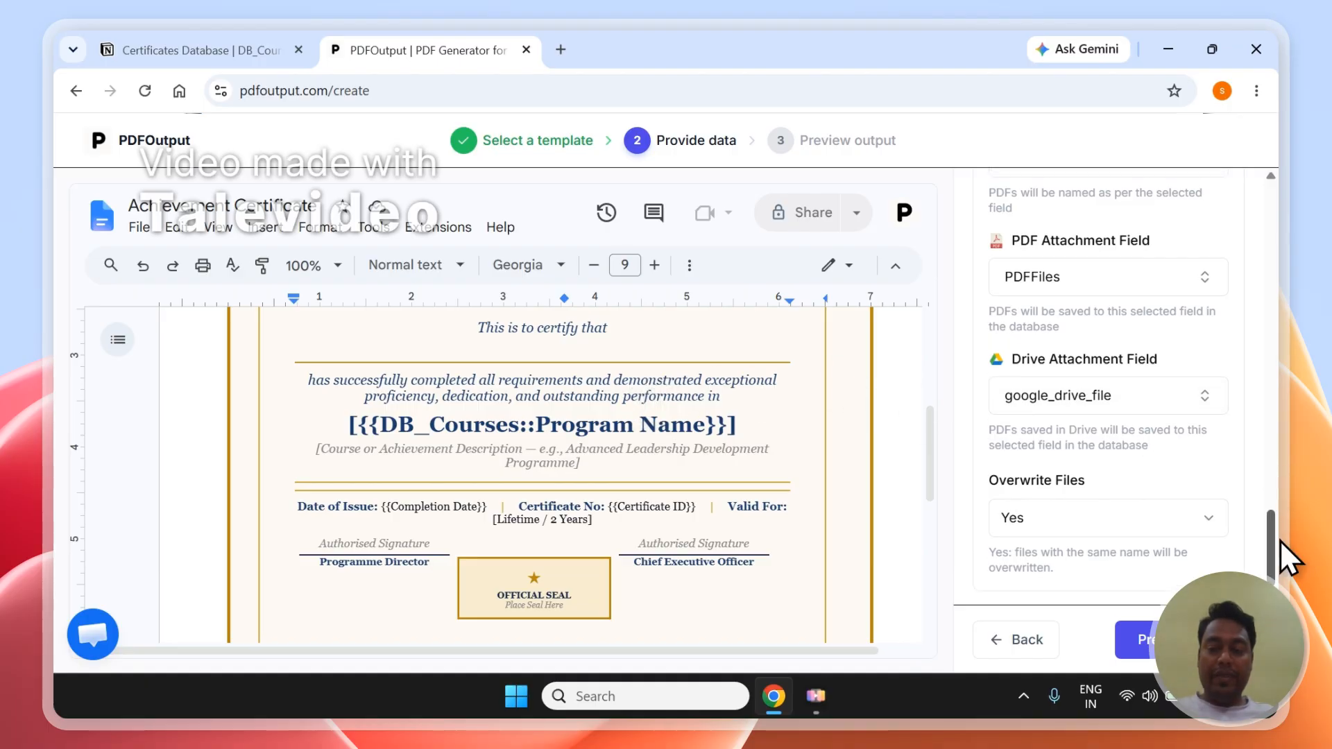
scroll(1280, 529, up, 2)
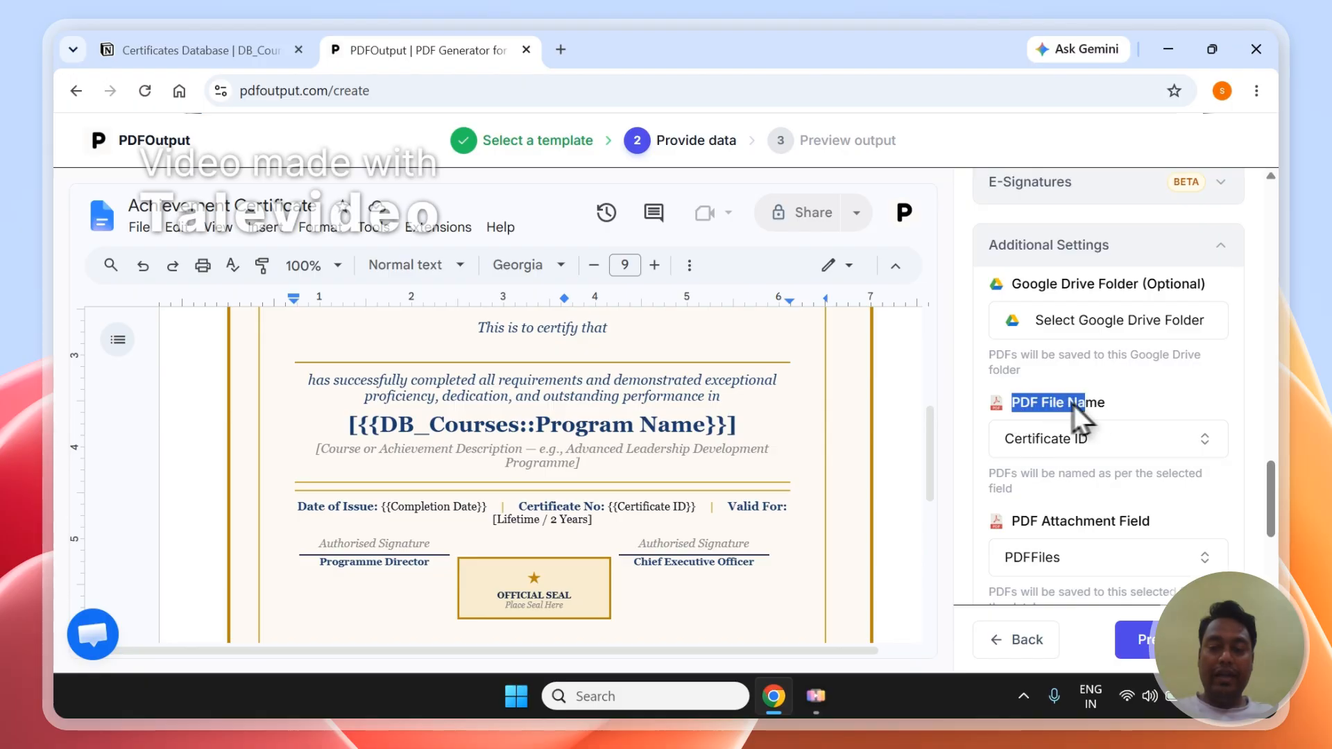
Check the Certificate ID column of DB_Certificates in Notion against the PDF File Name setting, and return to PDFOutput
click(147, 47)
click(253, 347)
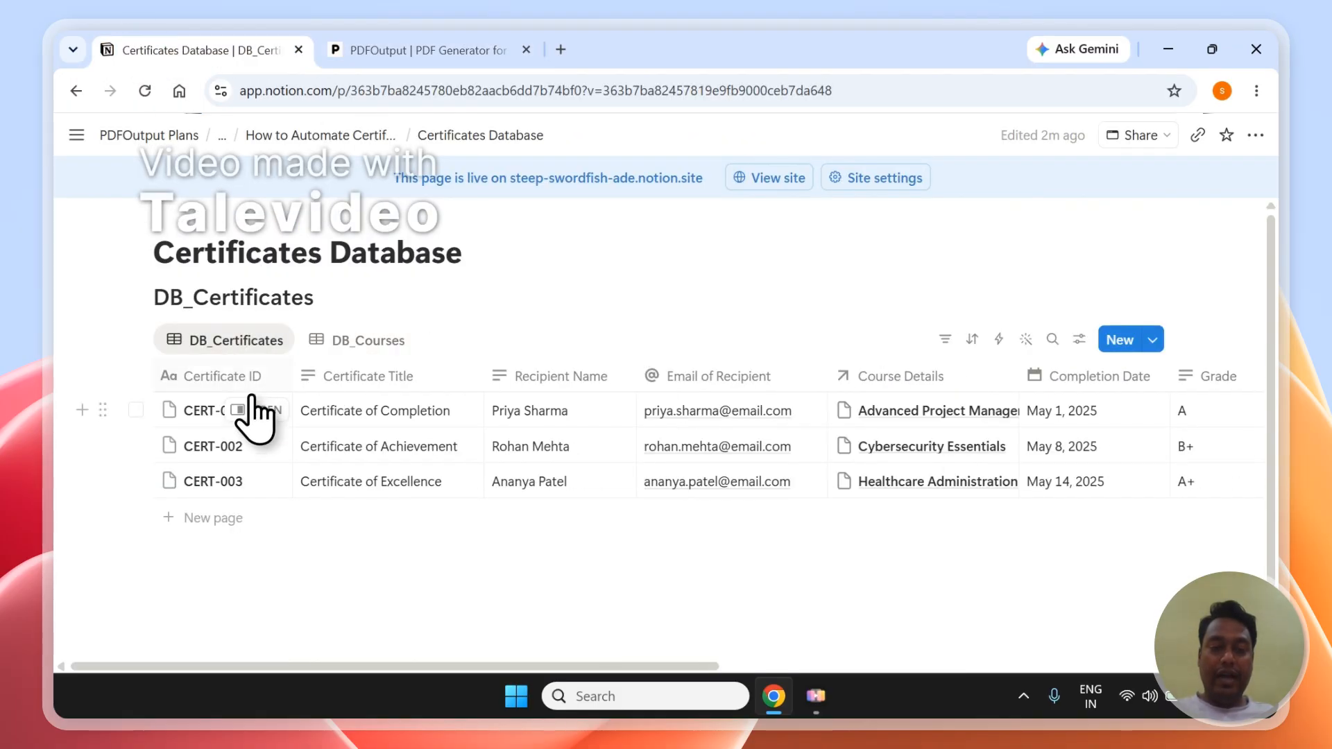
click(361, 49)
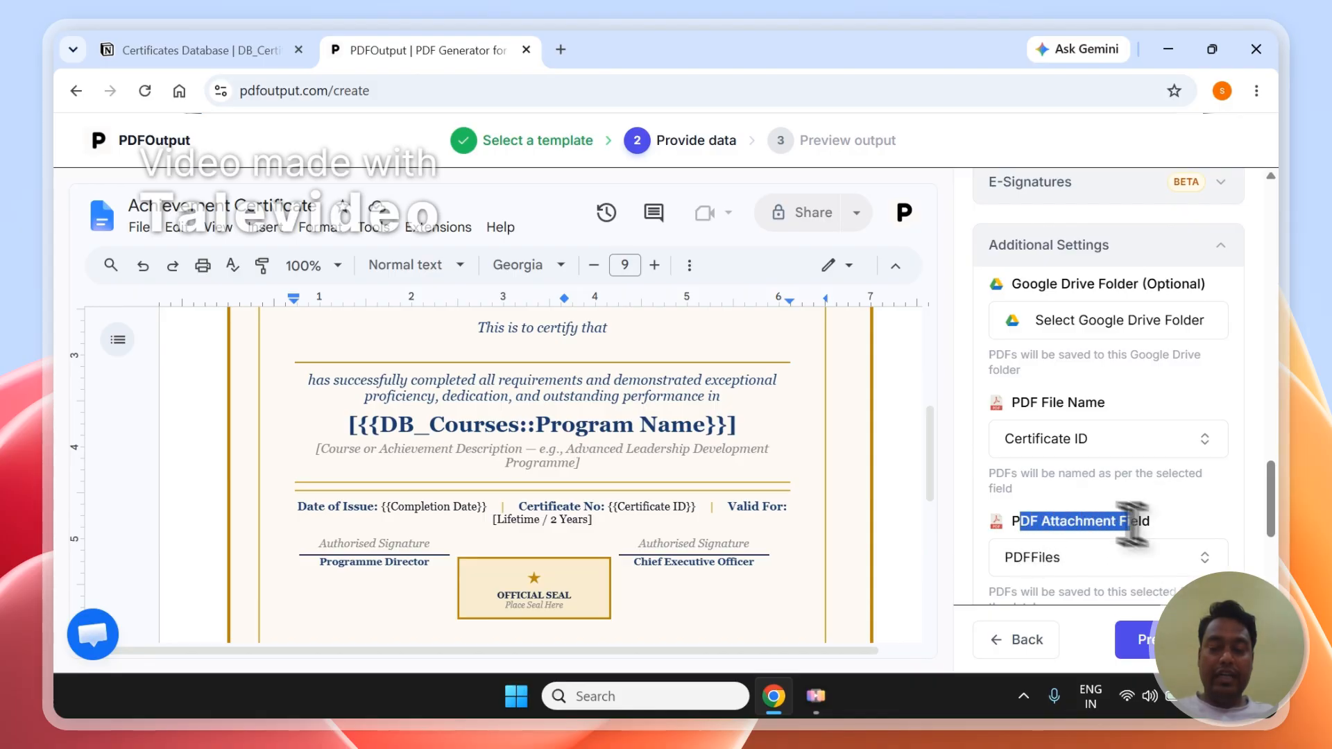
Examine the PDFFiles, google_drive_file and Choose Document properties of DB_Certificates in Notion against PDFOutput's attachment field settings
click(201, 50)
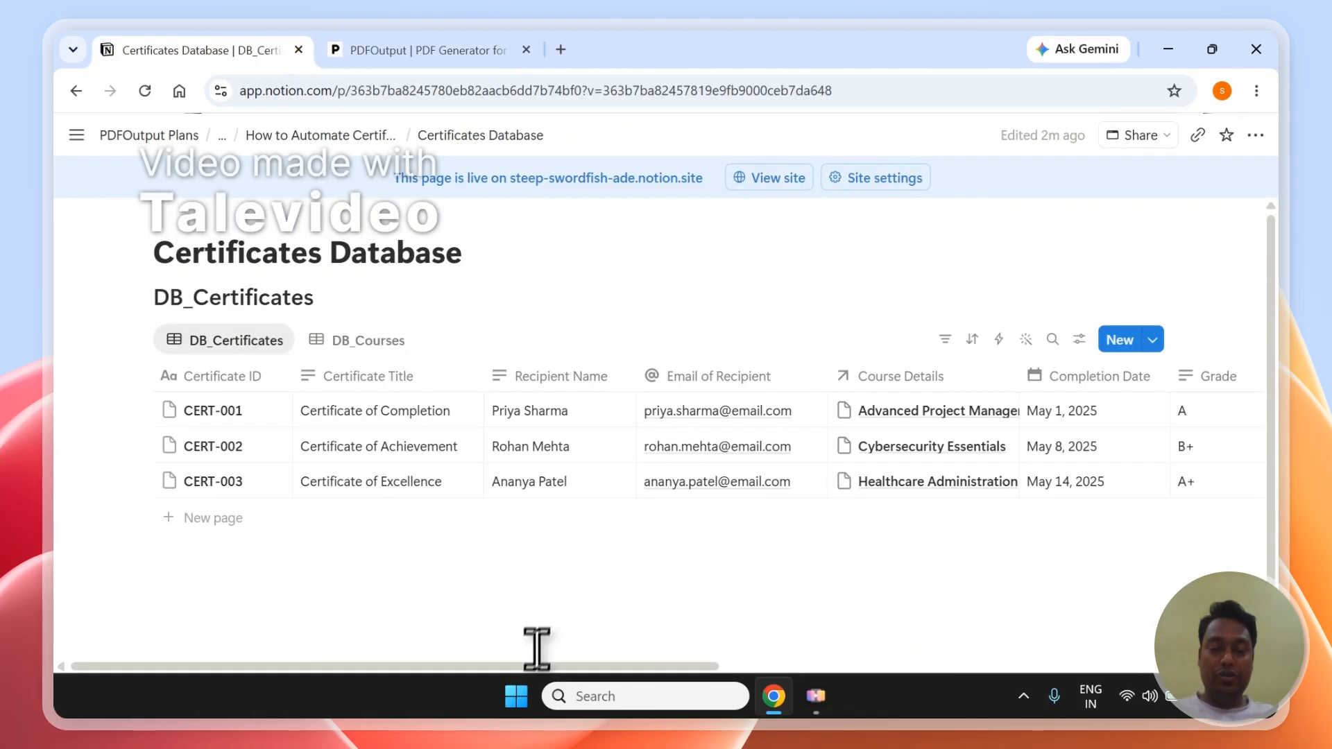
drag(526, 668, 1054, 669)
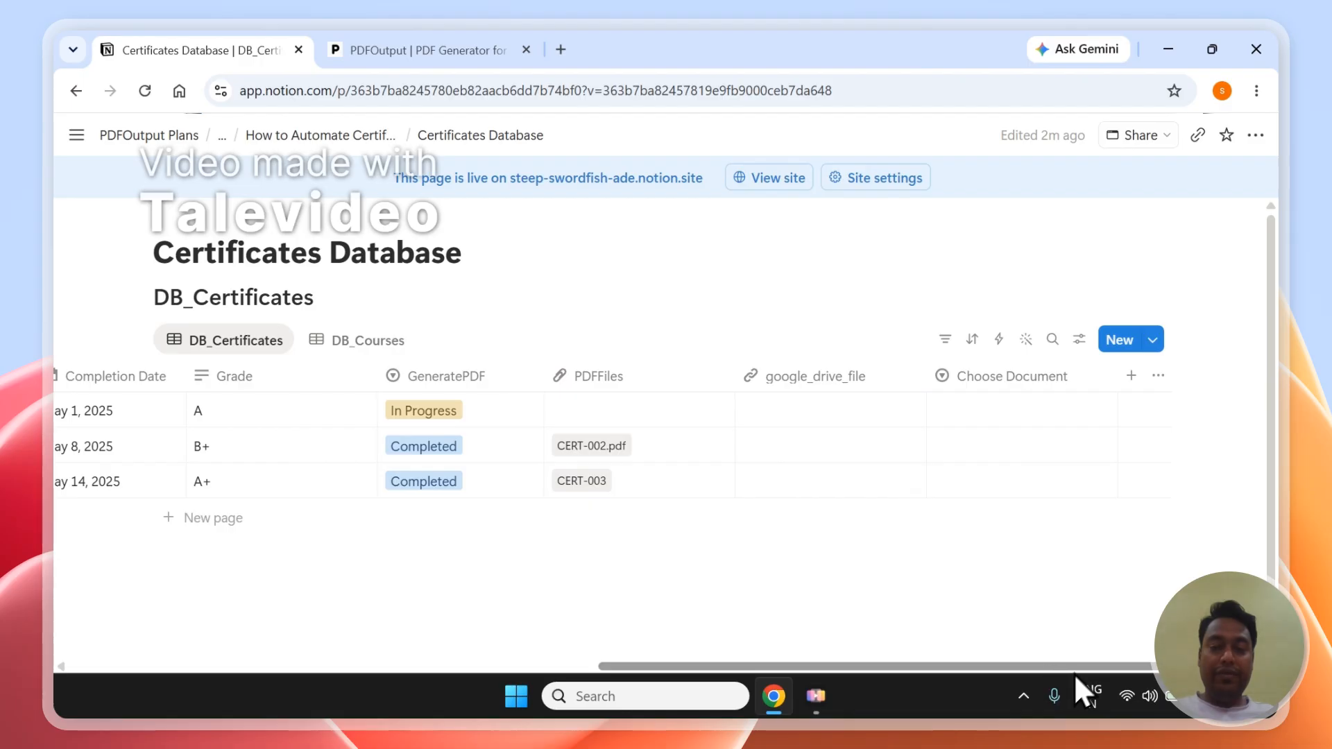
click(1079, 339)
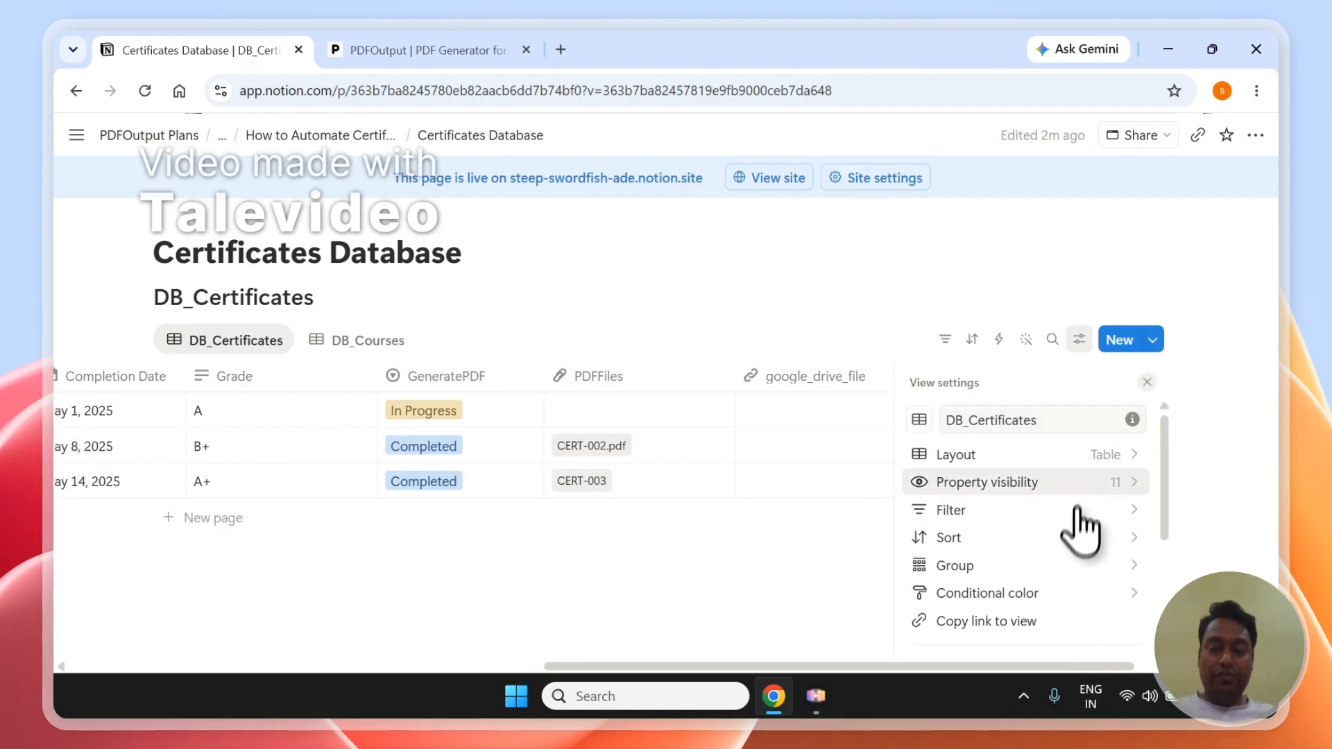
click(1079, 482)
drag(1165, 482, 1179, 542)
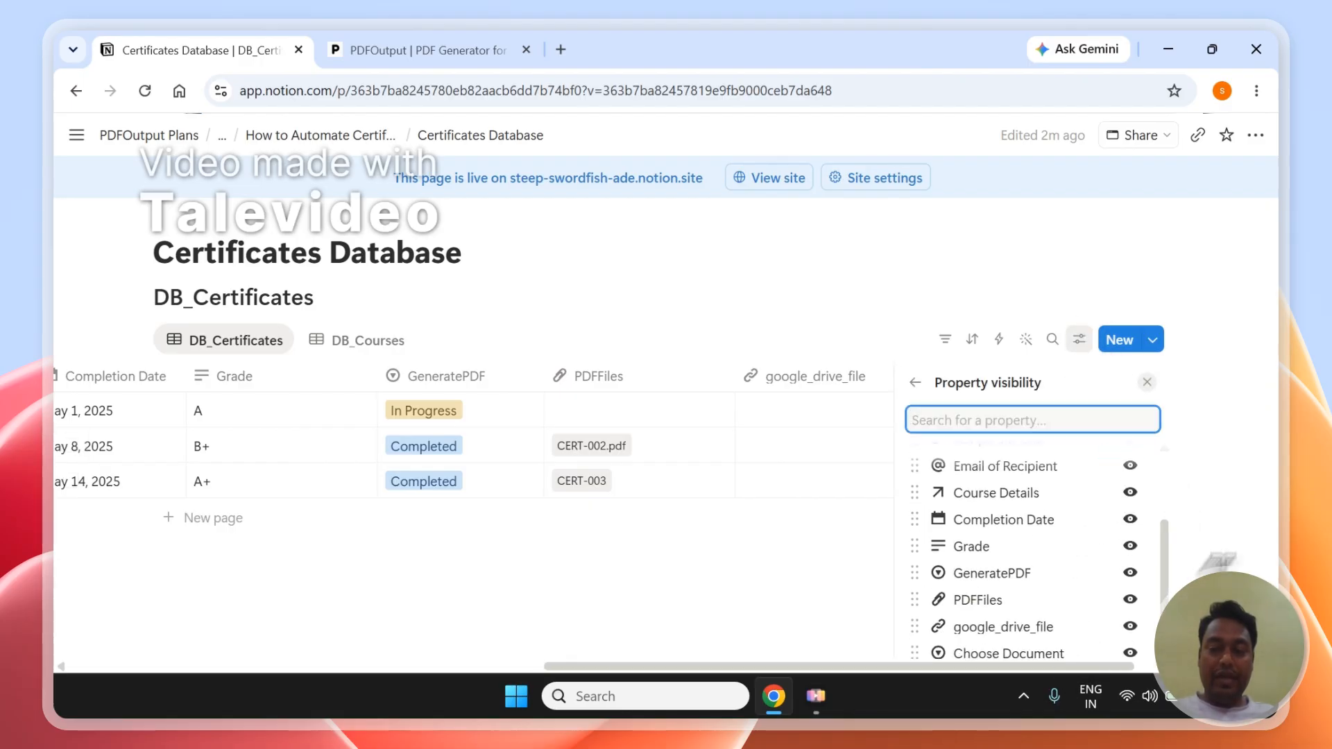
click(803, 448)
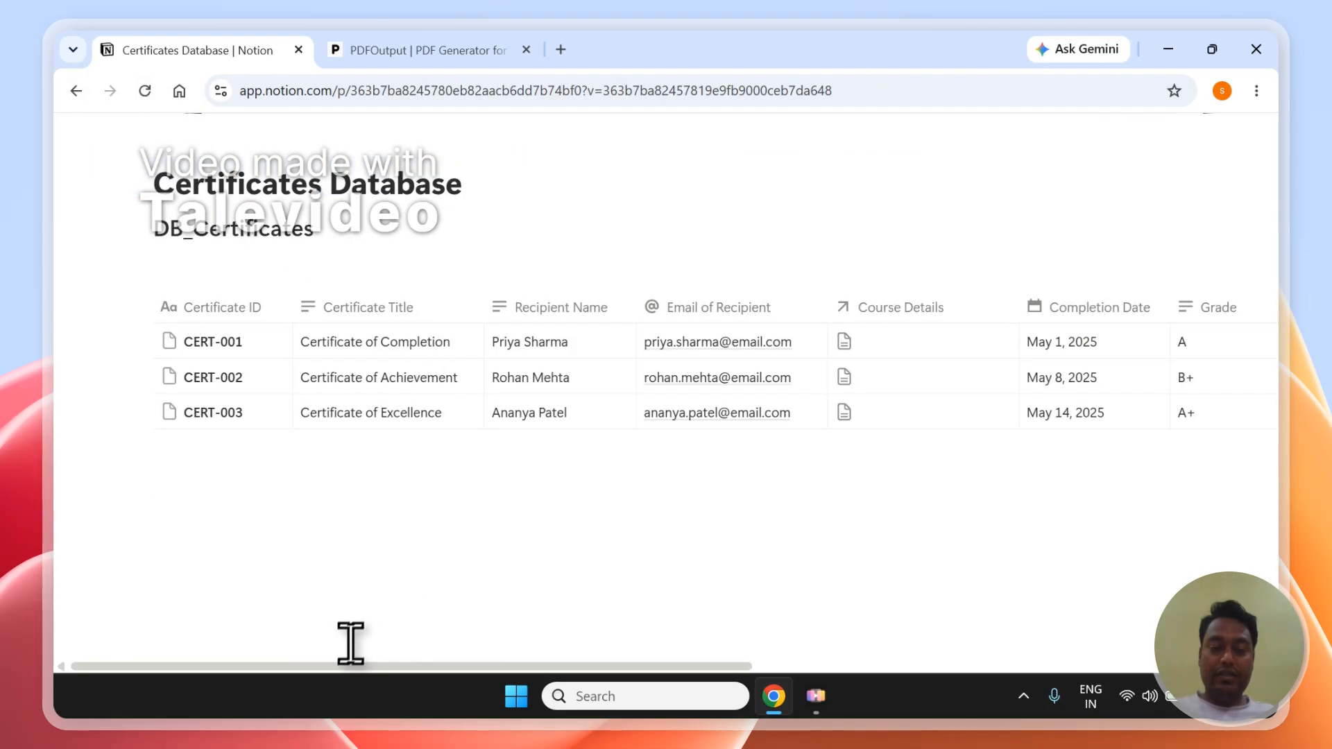
drag(335, 666, 945, 702)
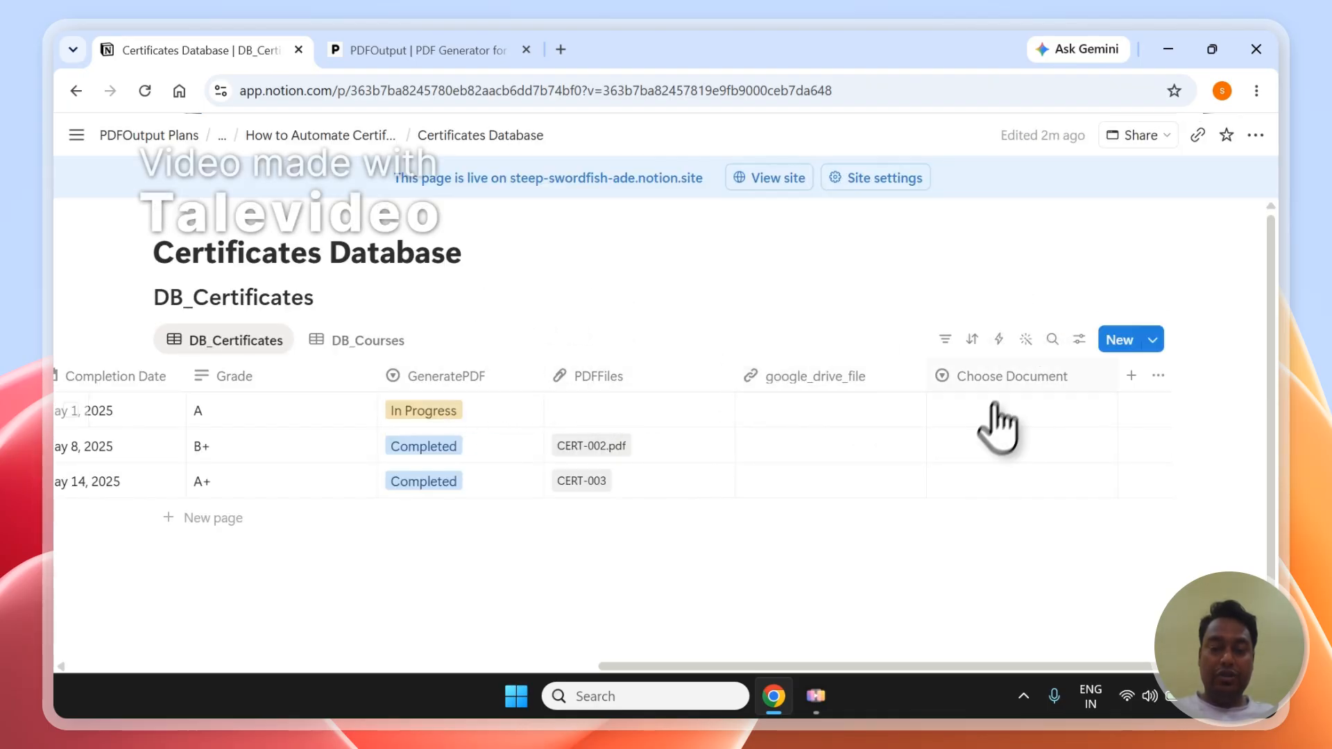
click(446, 50)
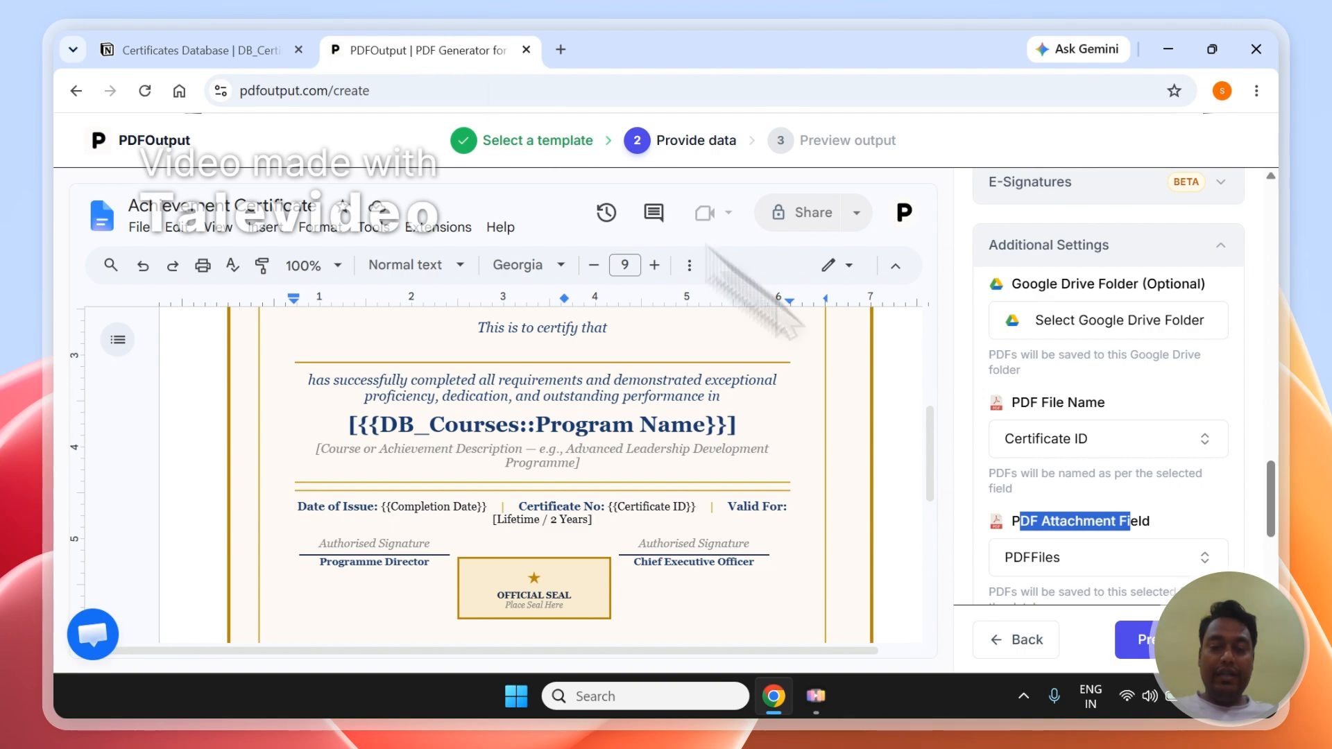
click(197, 47)
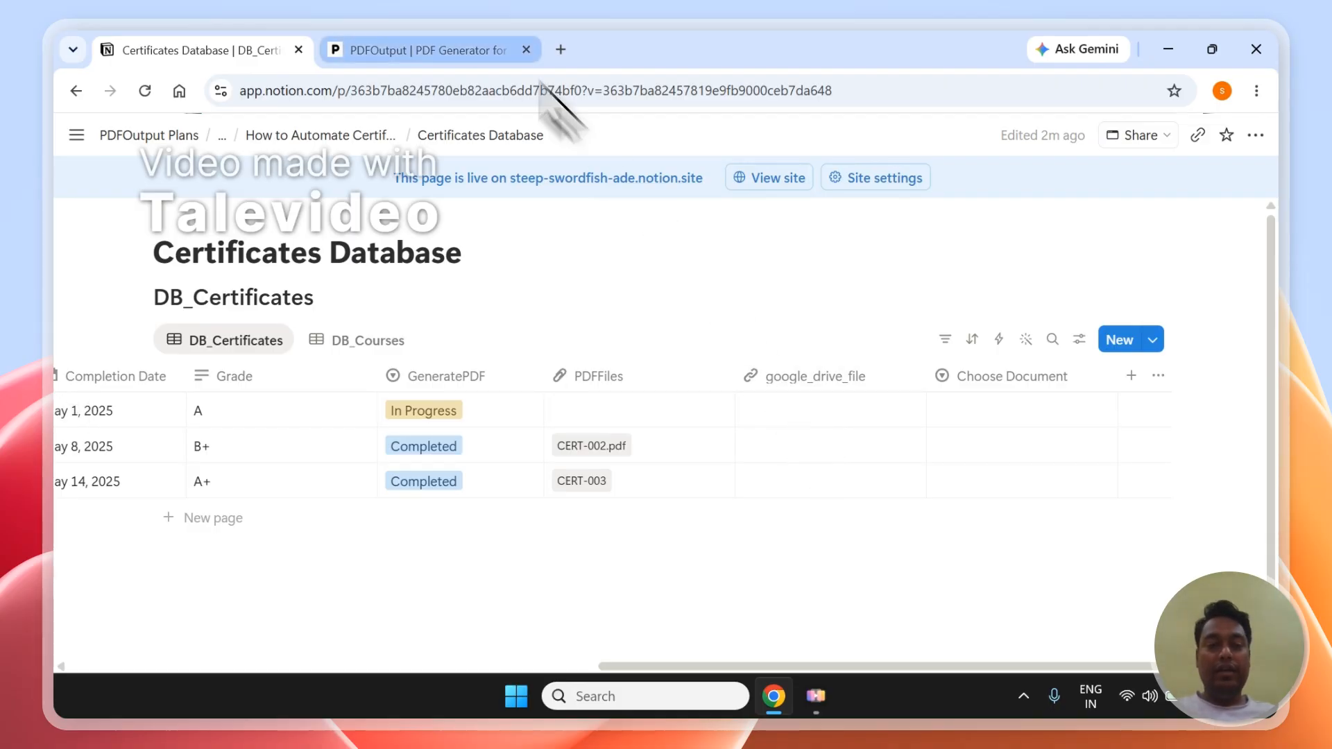
click(500, 50)
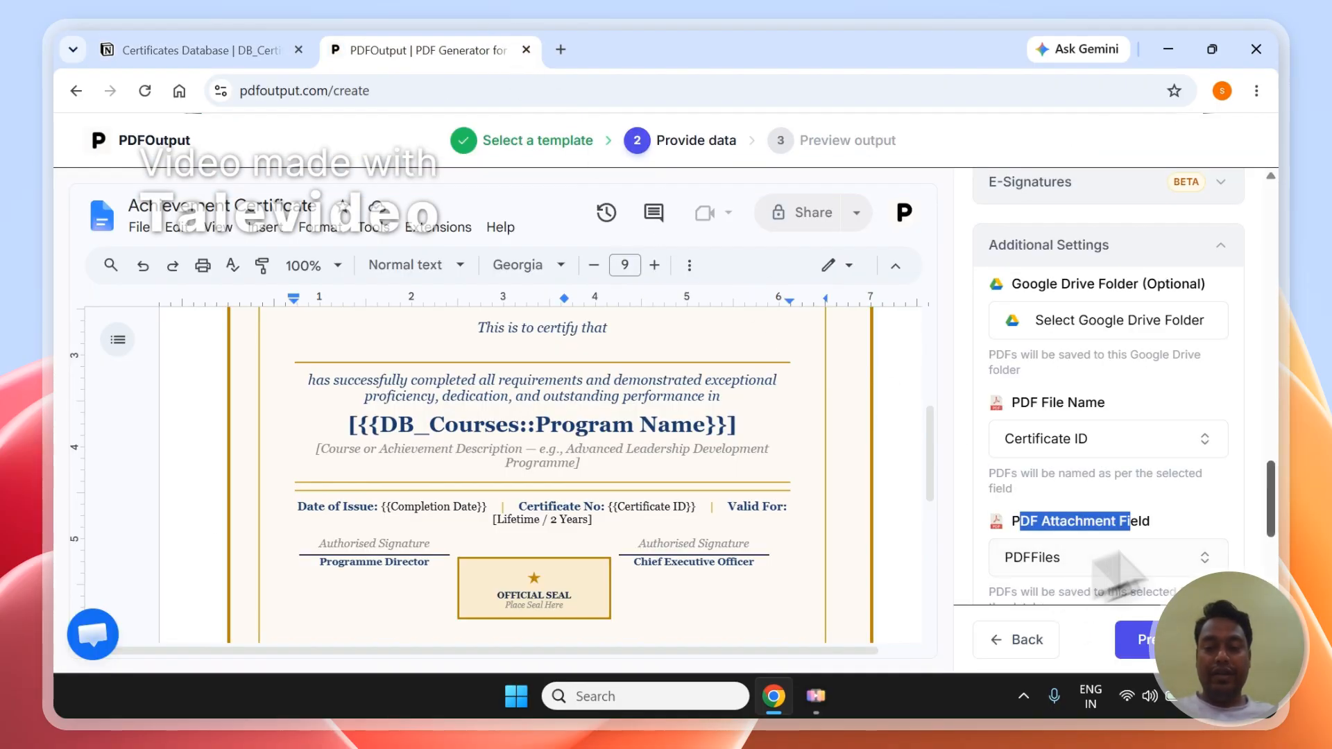
Review the attachment and Overwrite Files options in Additional Settings, and generate the certificate preview
scroll(1279, 465, down, 4)
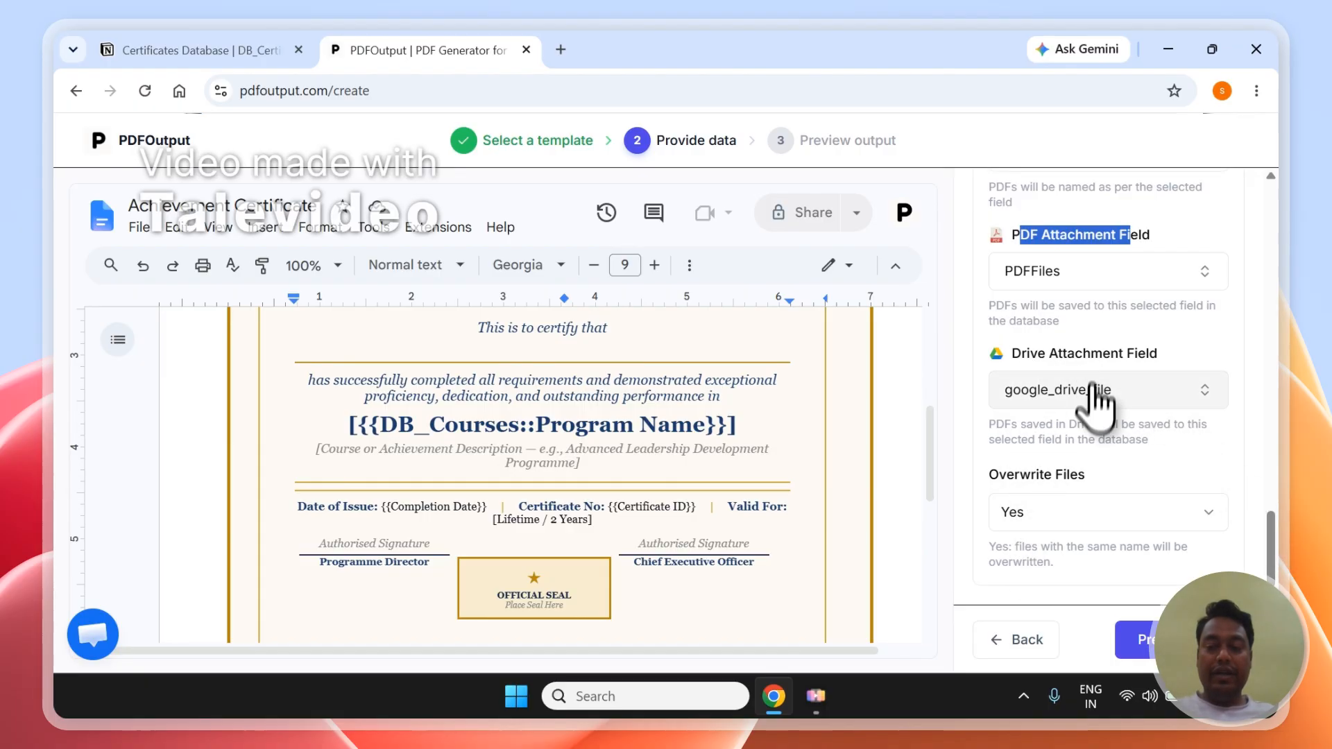
drag(1280, 559, 1288, 595)
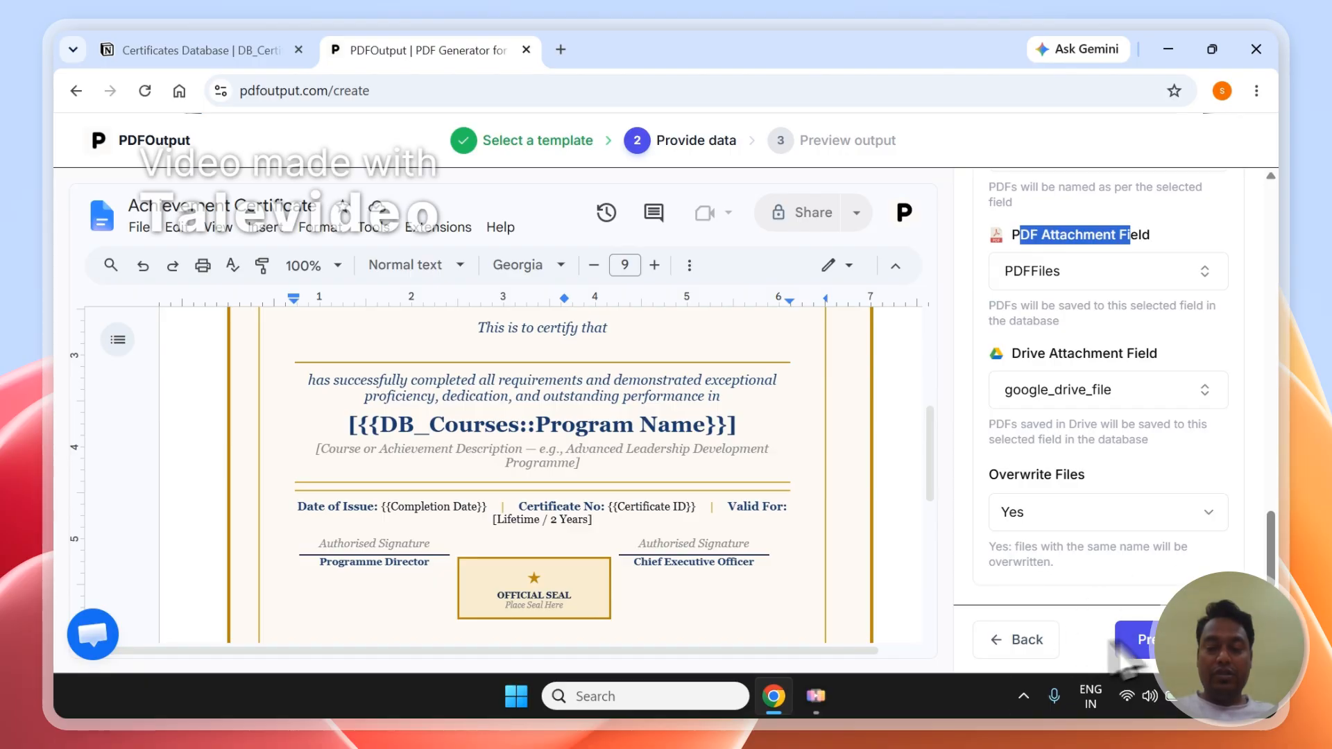
click(1146, 652)
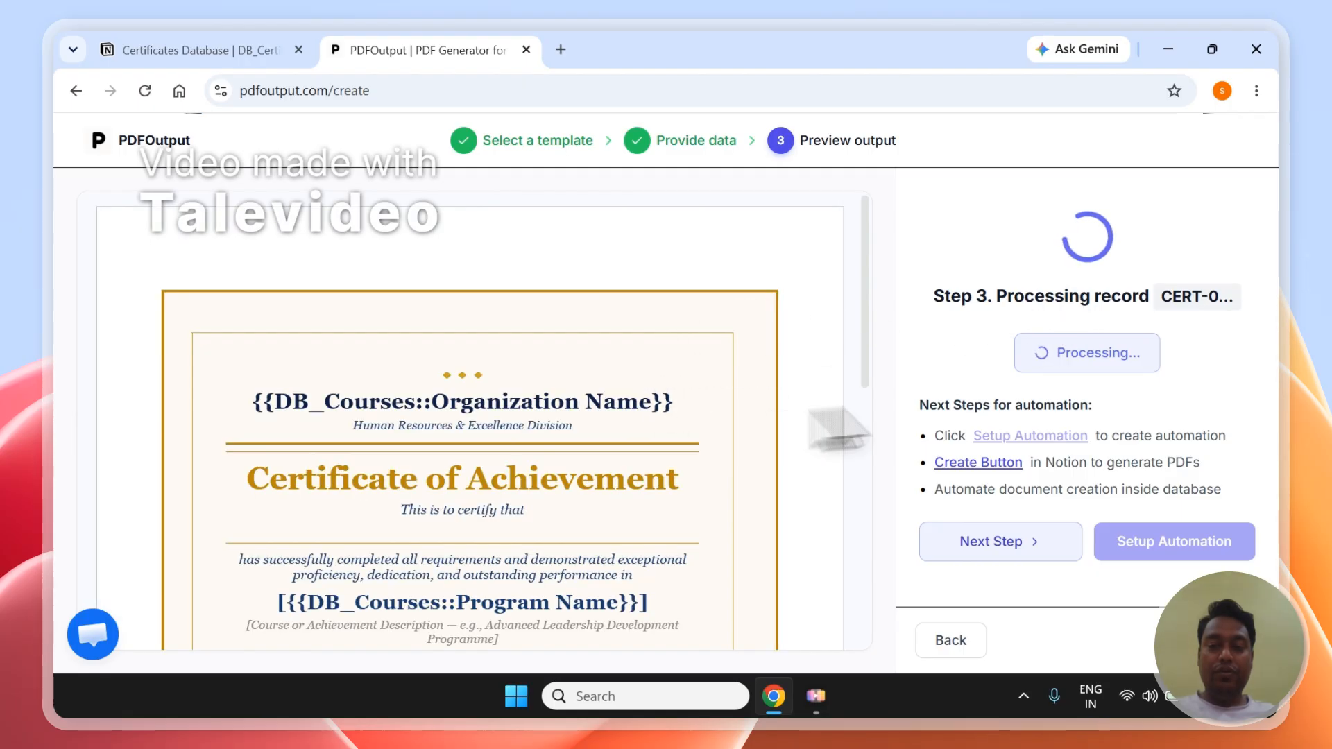
In Notion, delete the CERT-003 and CERT-002.pdf files from the PDFFiles property of DB_Certificates
click(139, 50)
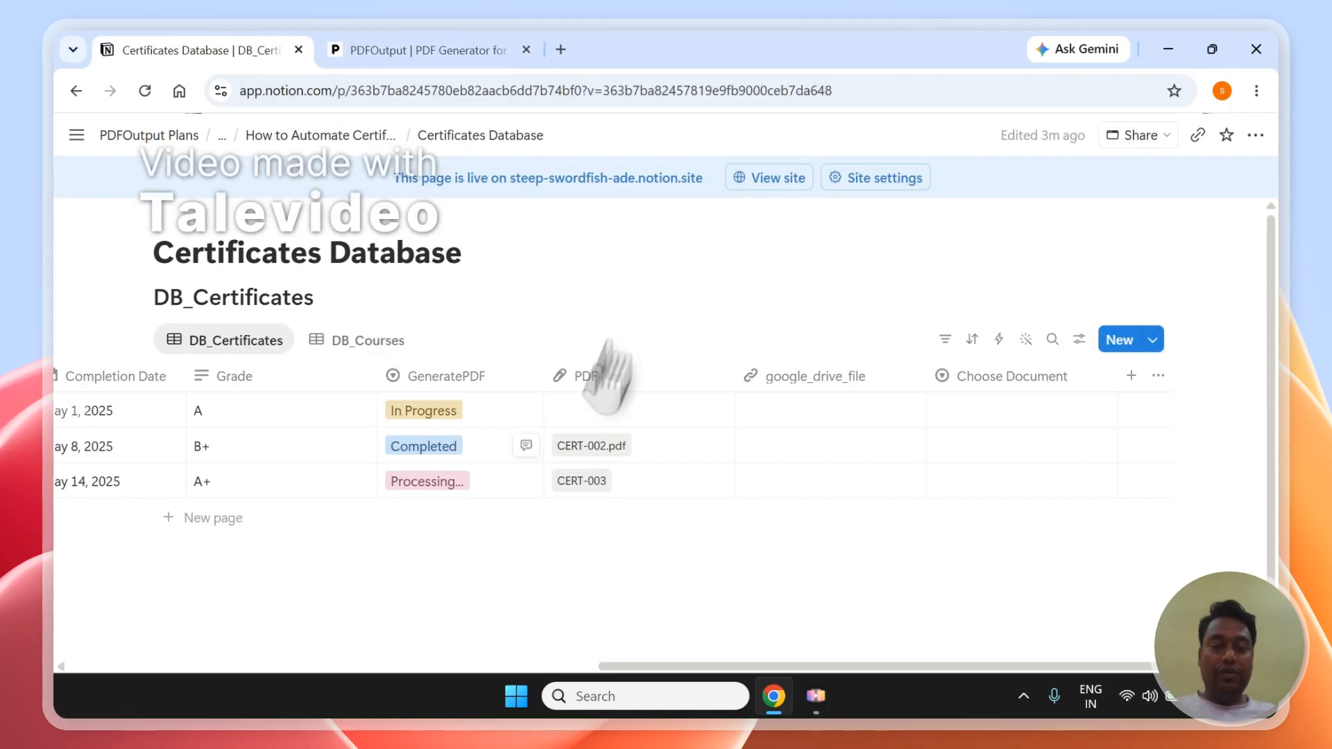
click(628, 486)
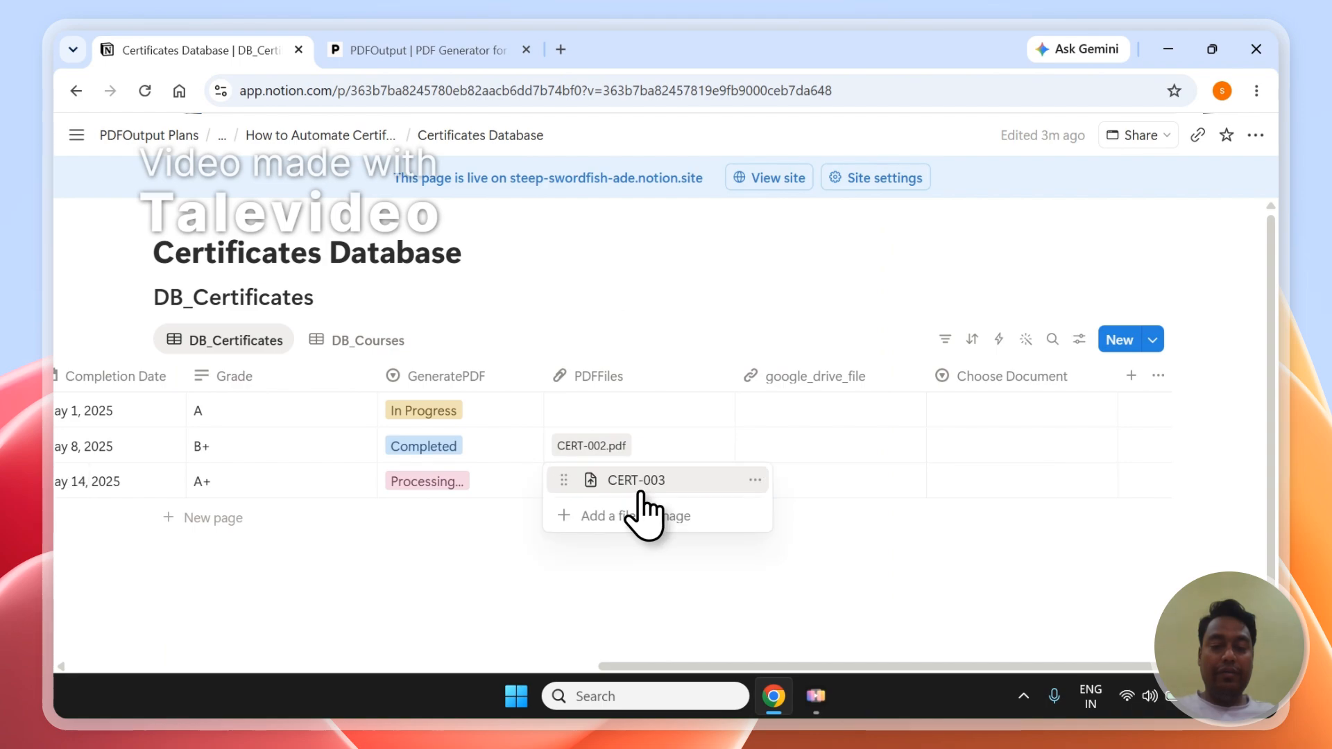
click(756, 481)
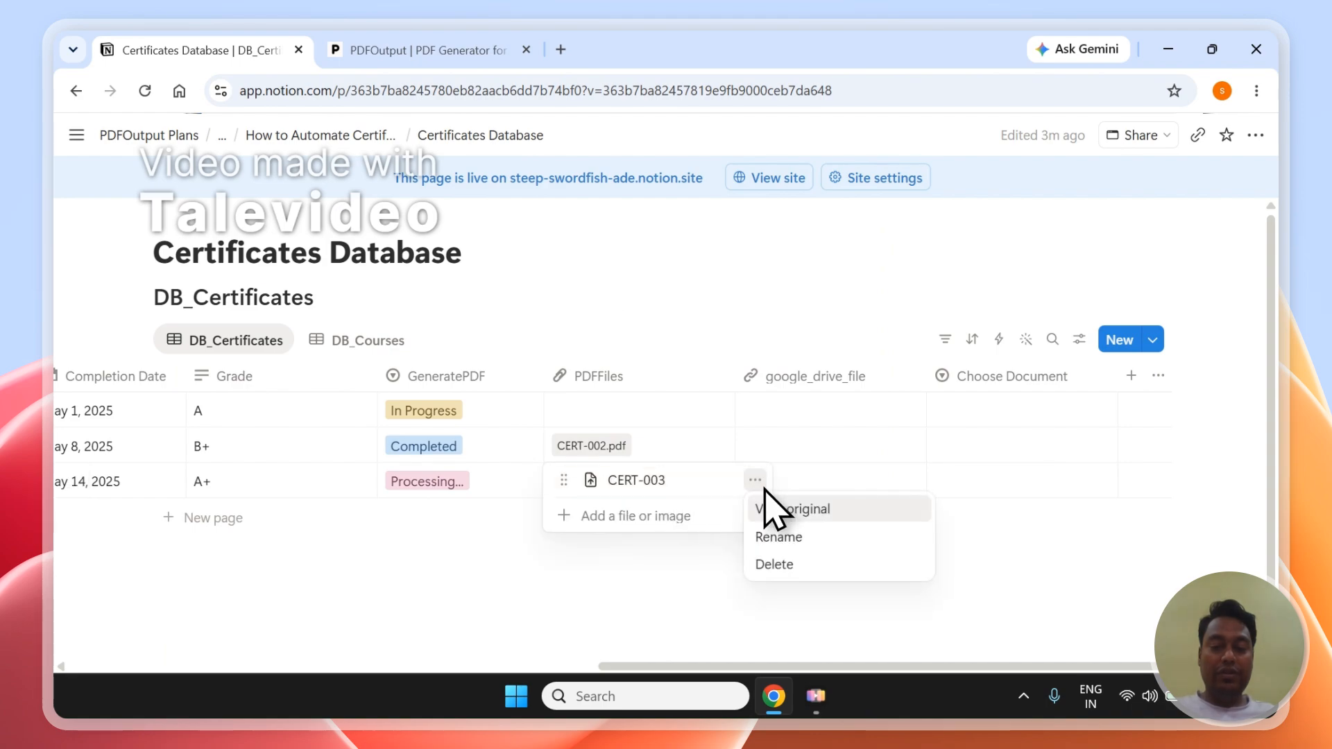
click(771, 562)
key(Escape)
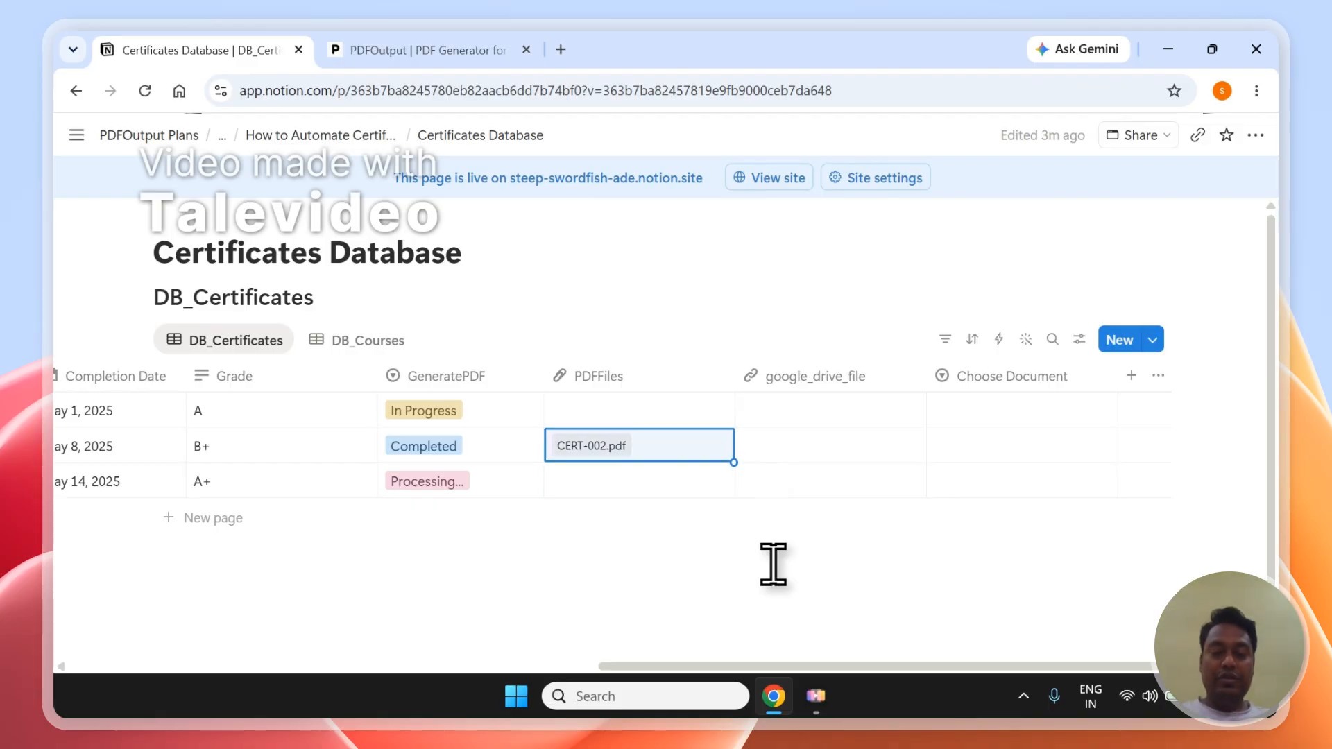
key(Down)
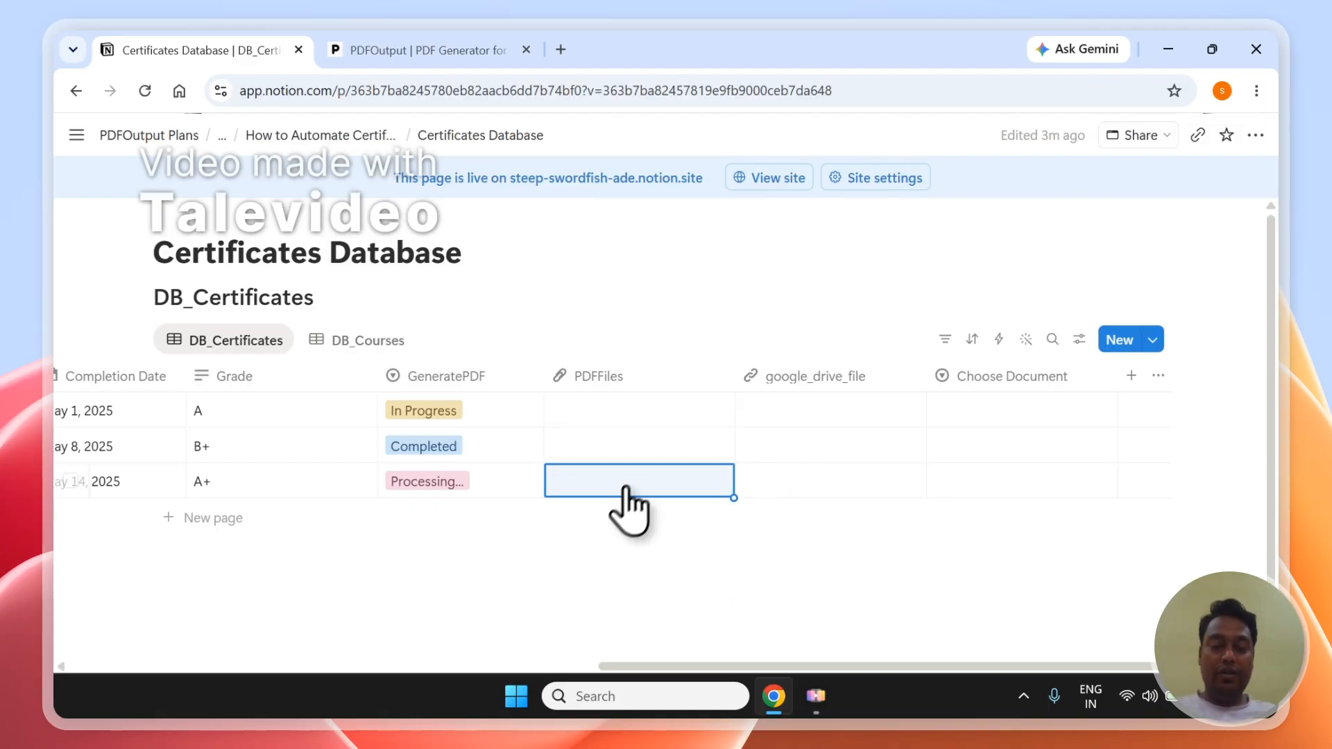
Follow the document processing in PDFOutput and check the PDFFiles property of the CERT-003 record in Notion
click(443, 50)
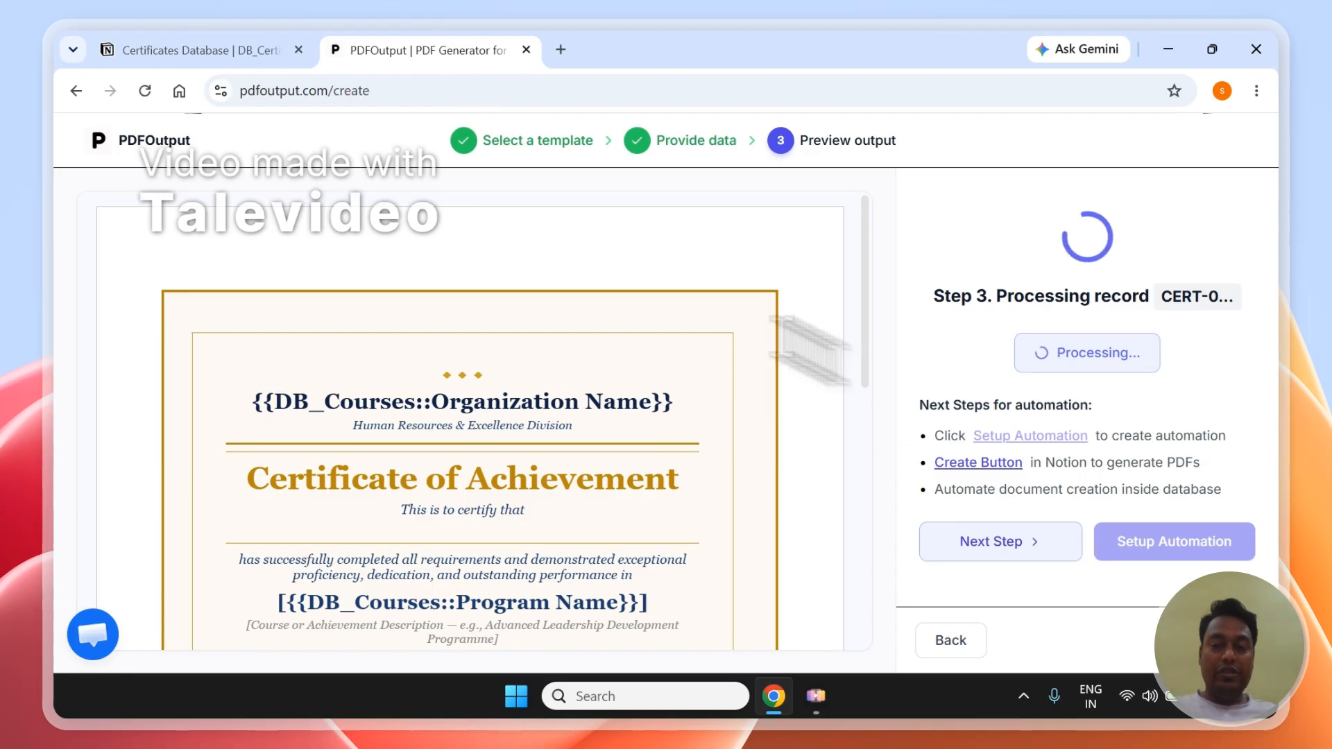
drag(862, 262, 871, 343)
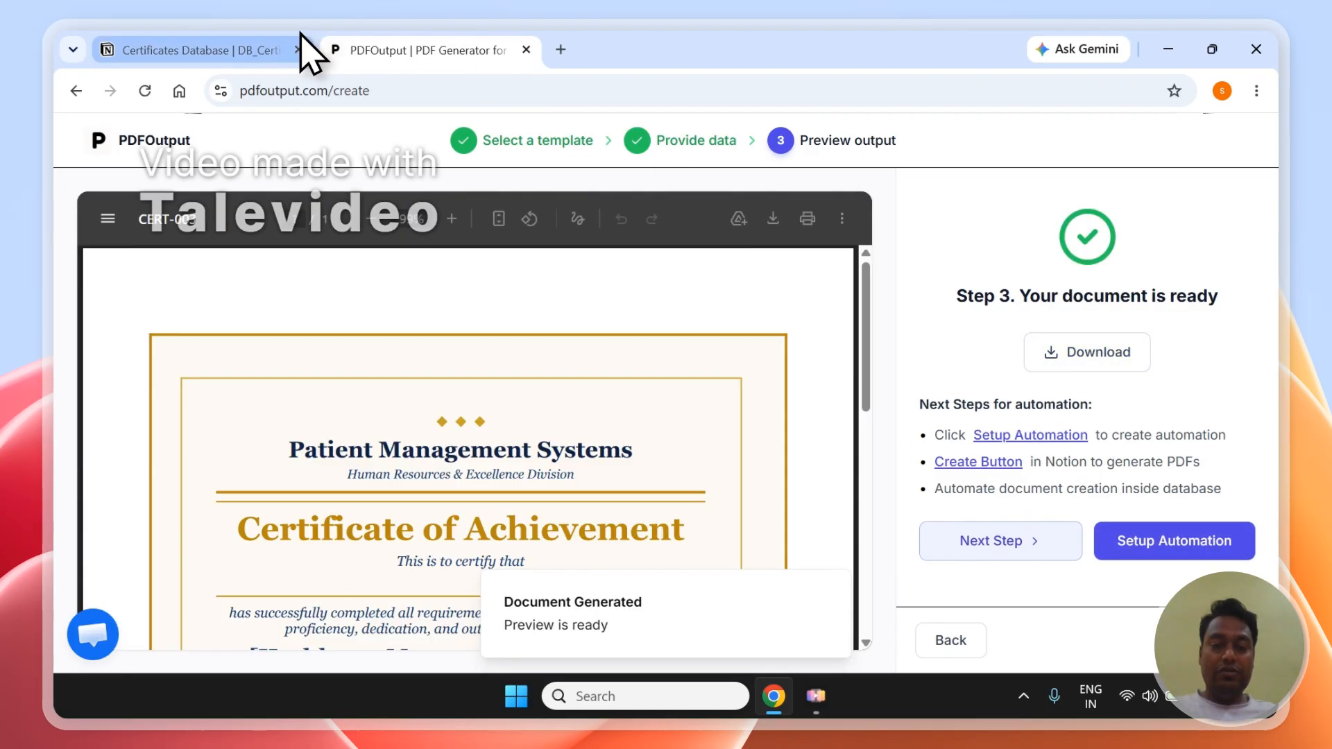
click(305, 48)
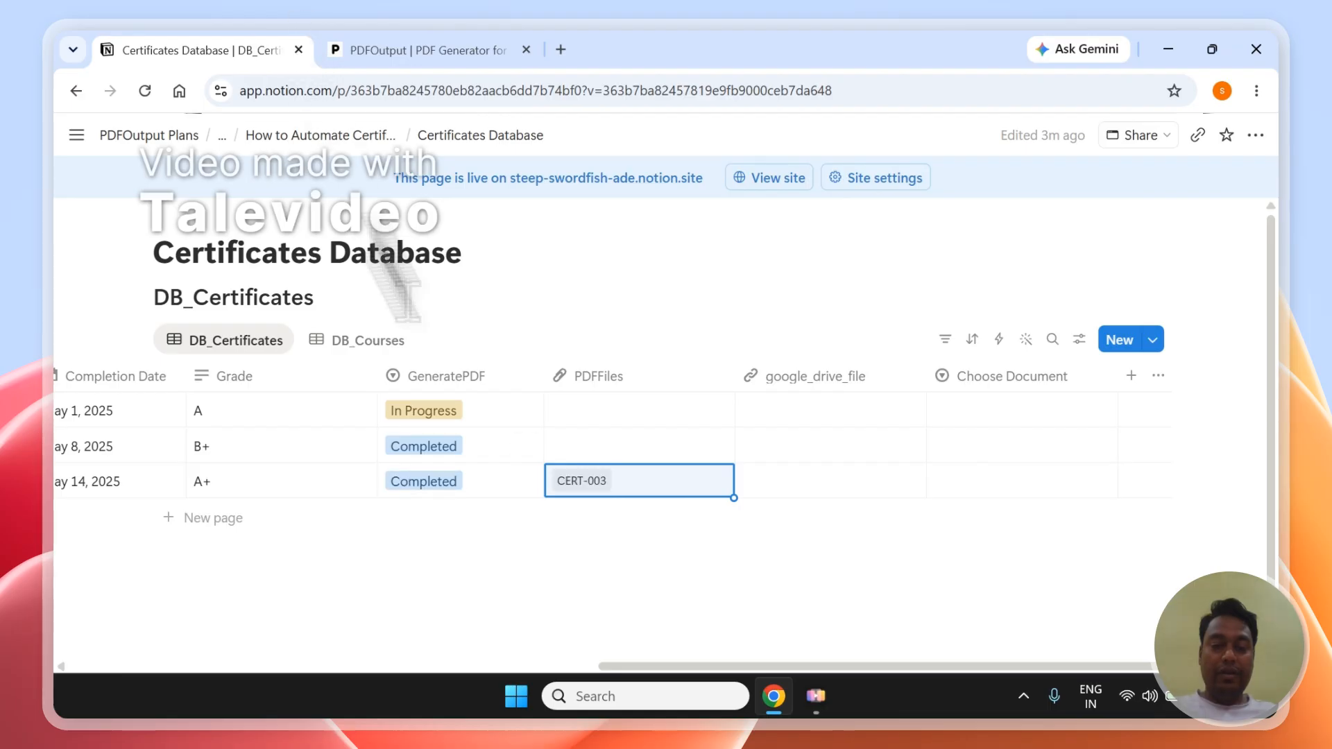
click(439, 50)
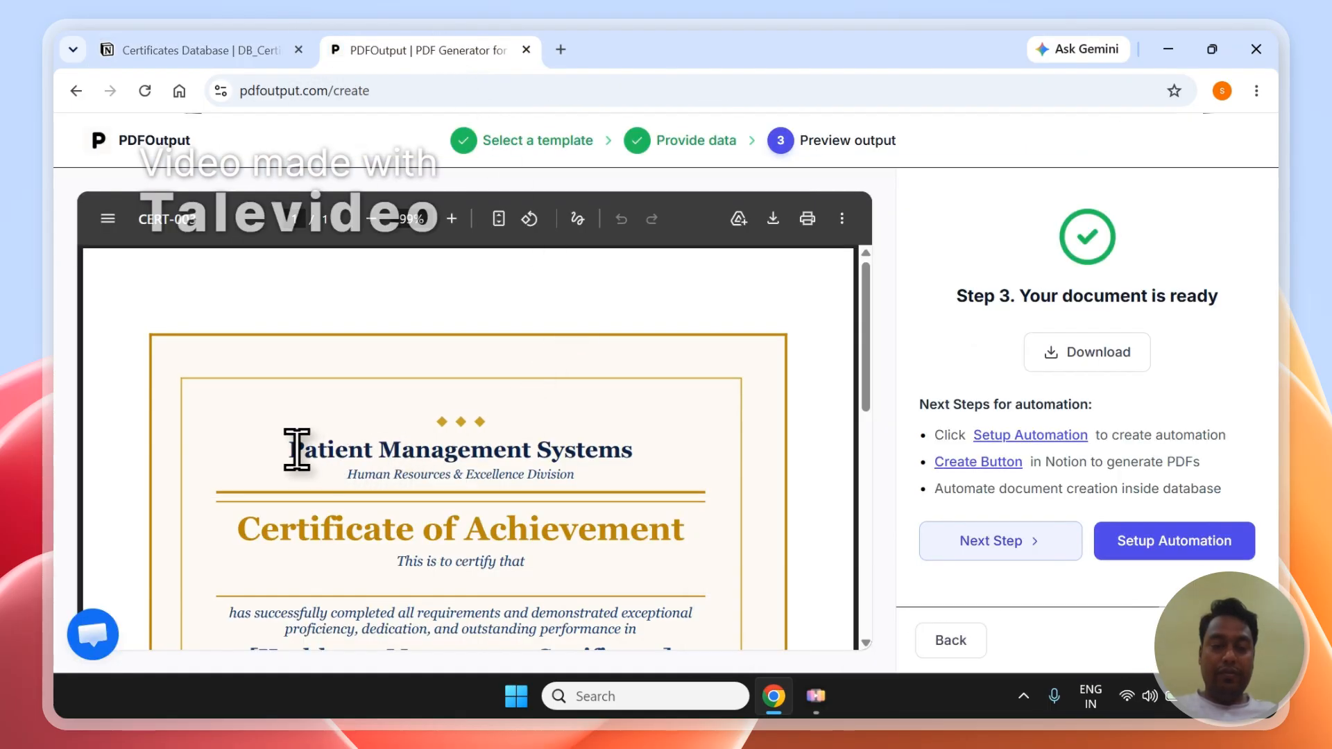
Compare the organization name on the generated certificate with the Organization Name and Program Name columns of DB_Courses in Notion
drag(421, 441, 616, 452)
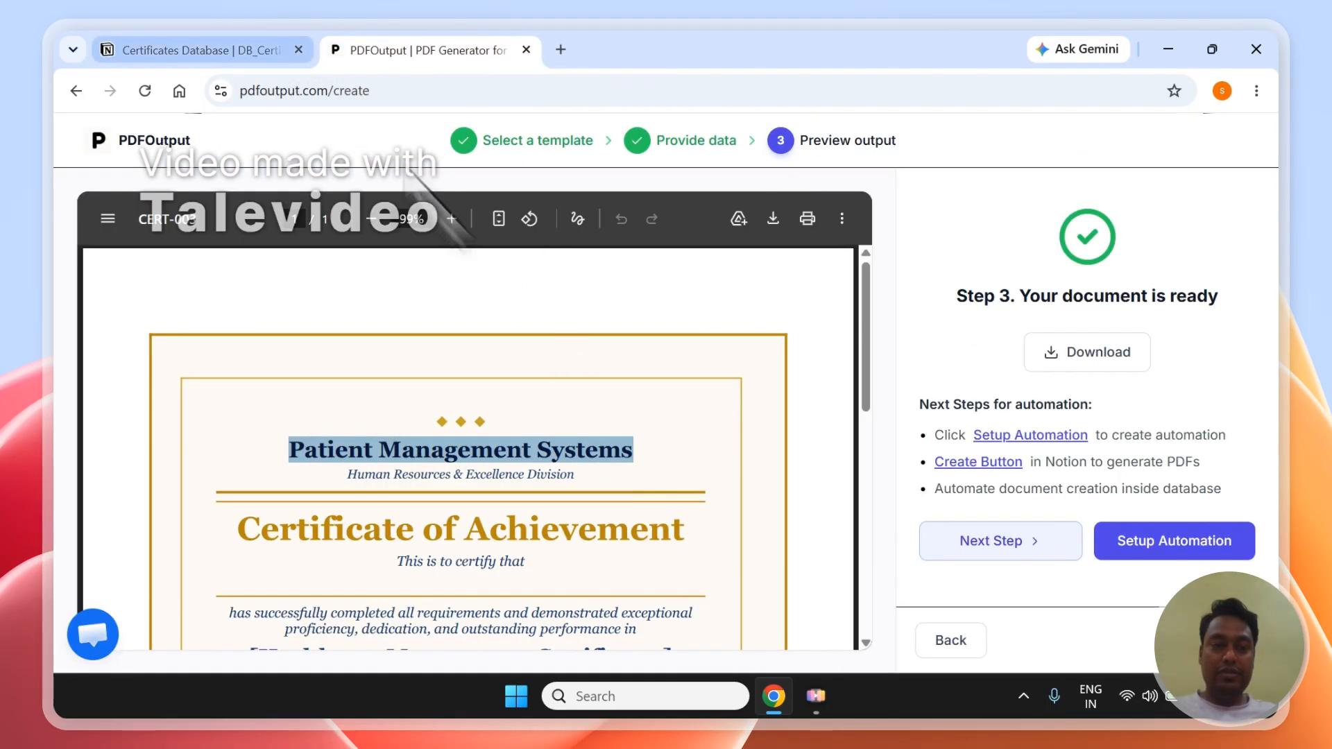
click(208, 50)
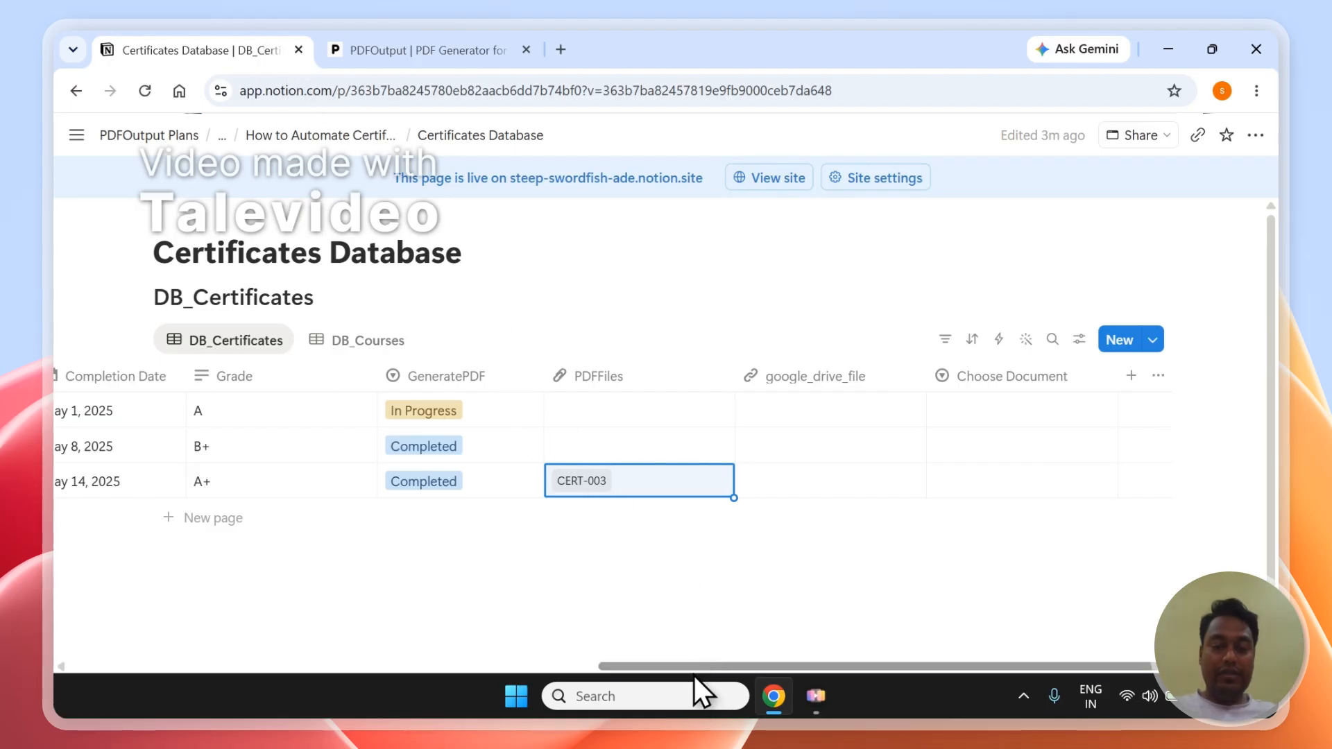
drag(695, 674, 278, 666)
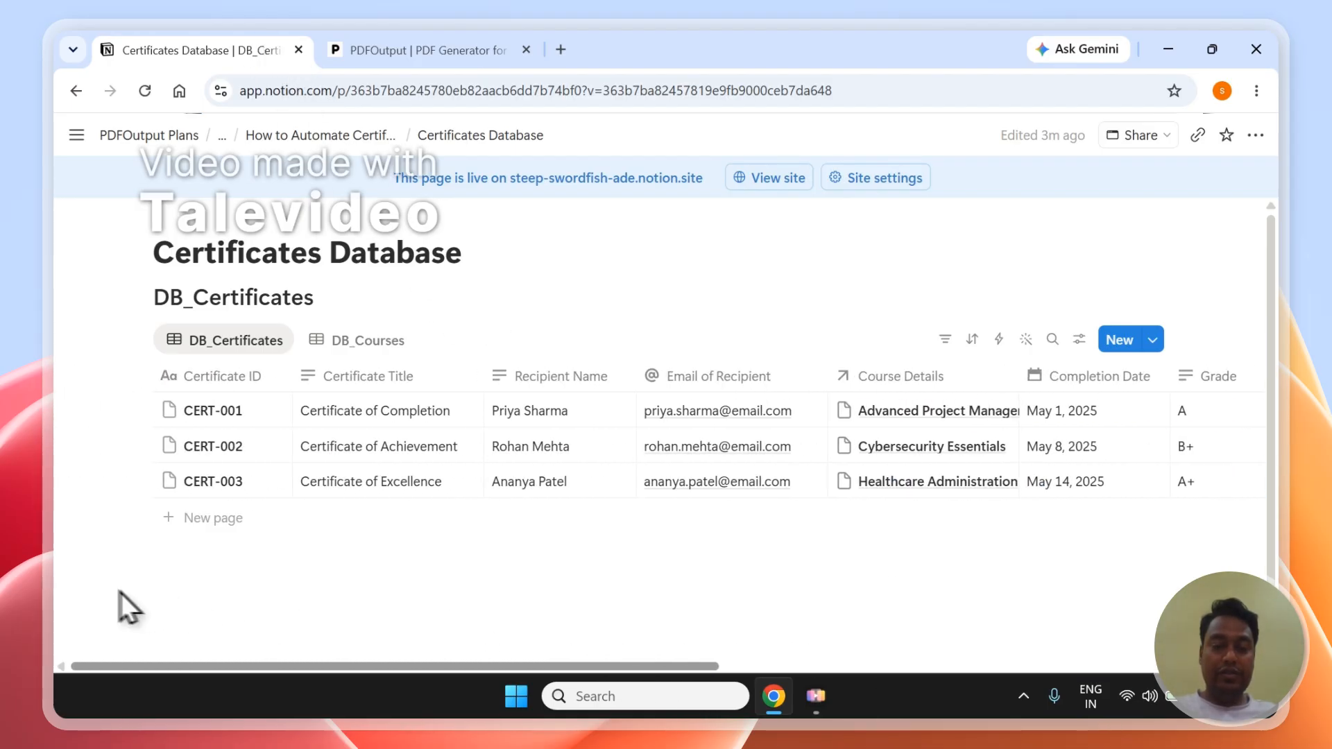
click(341, 347)
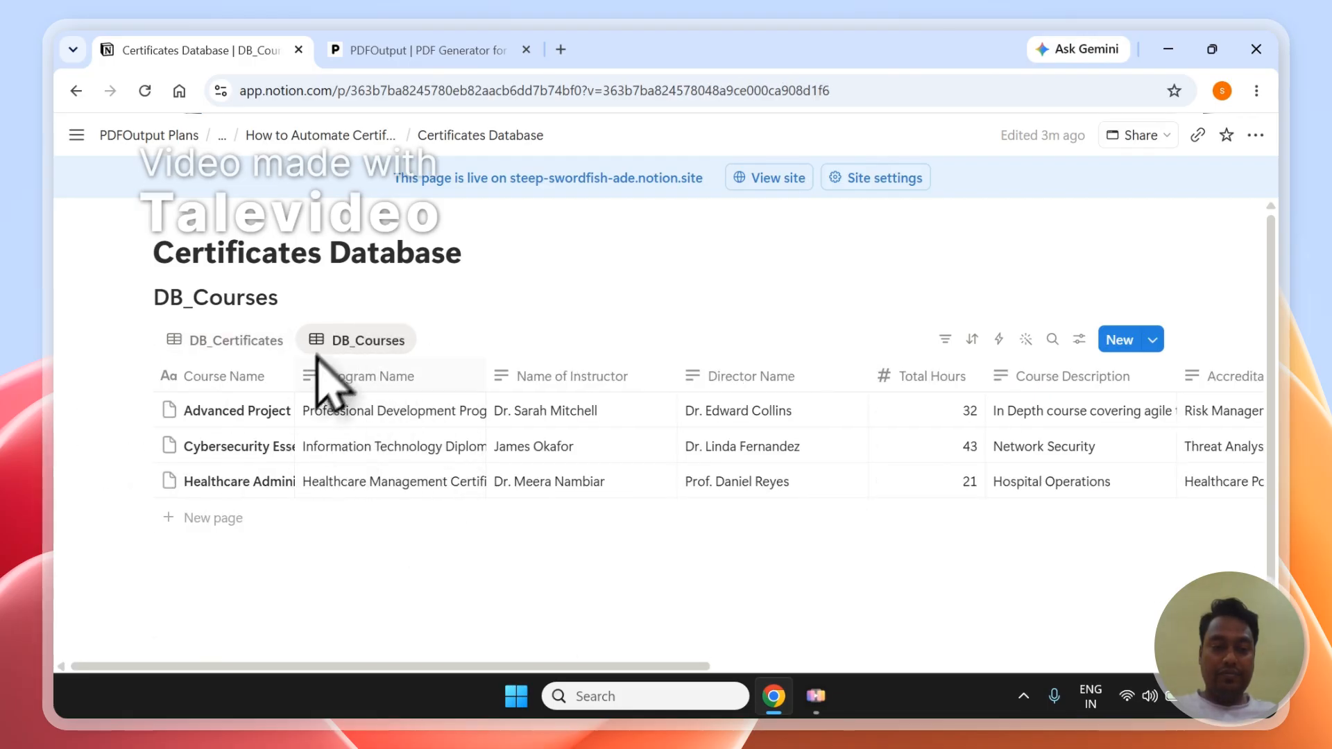
drag(514, 667, 933, 731)
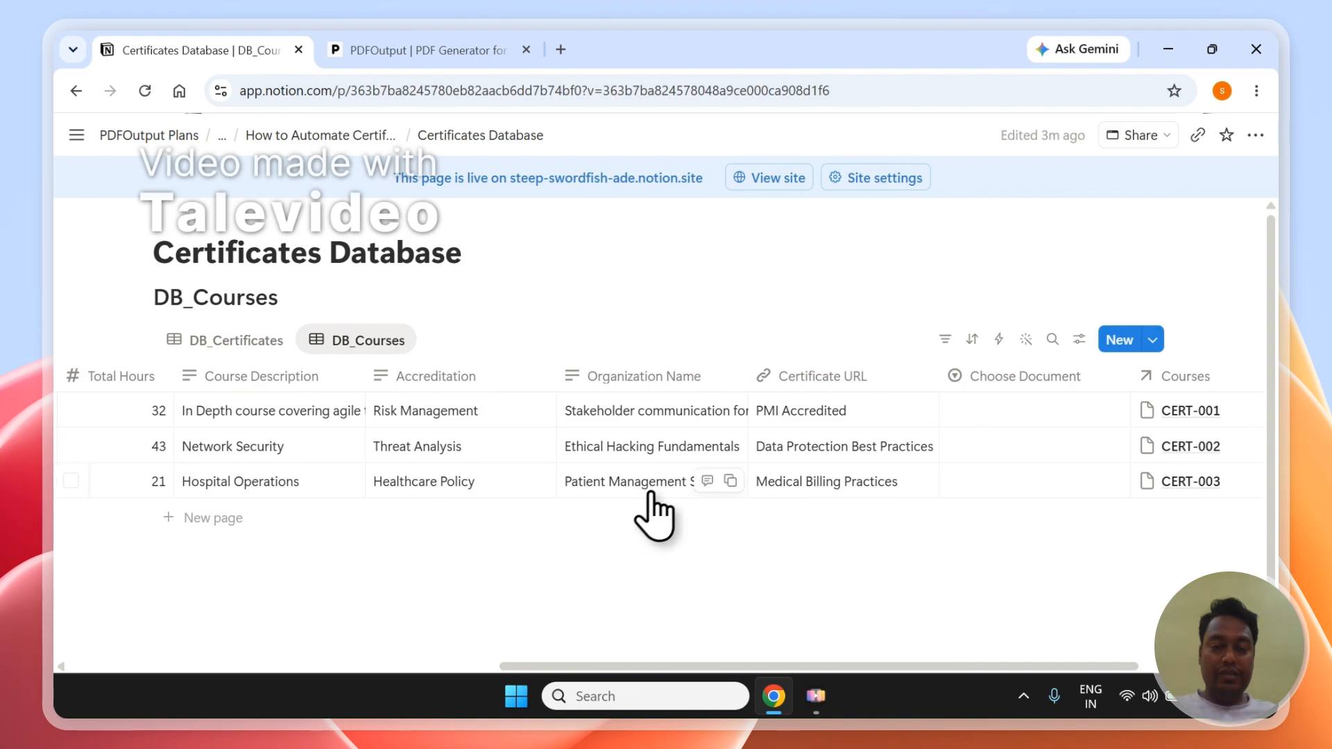
drag(666, 668, 305, 694)
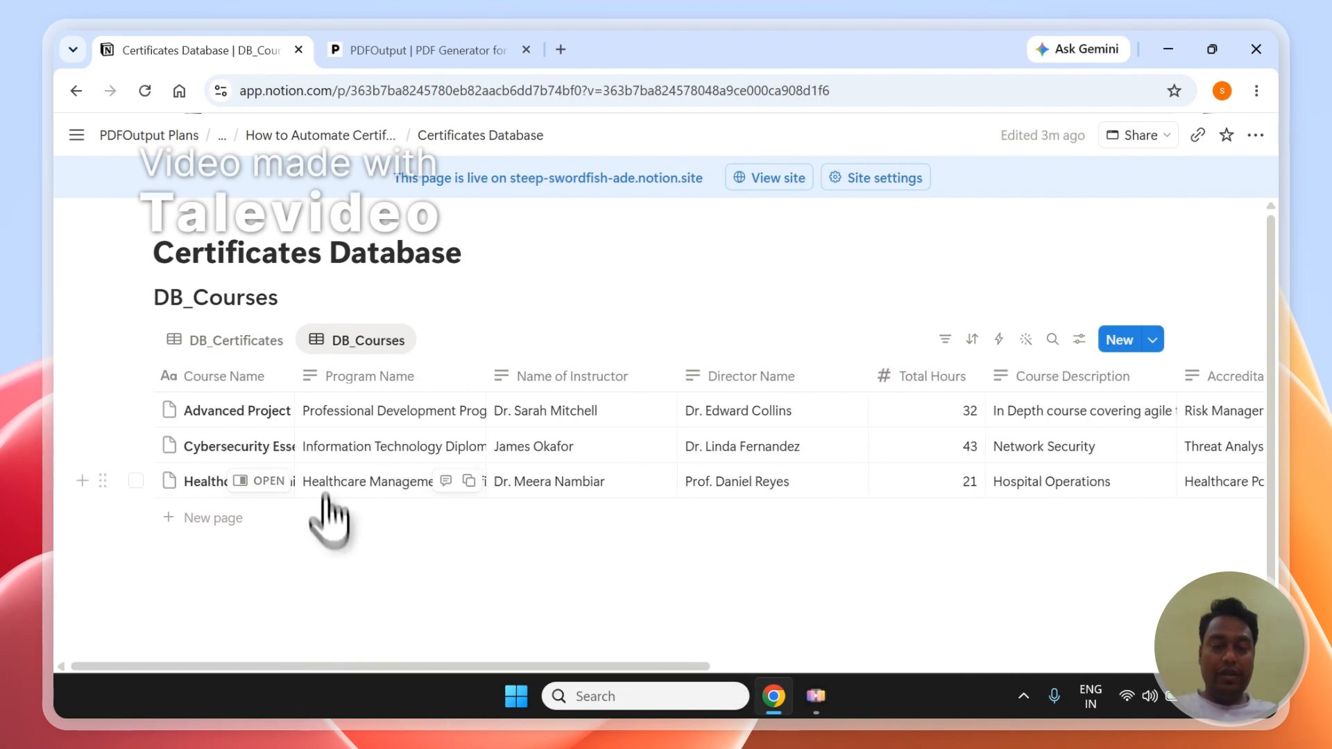
Select the CERT-003 record in DB_Certificates and check its GeneratePDF and PDFFiles values
click(223, 341)
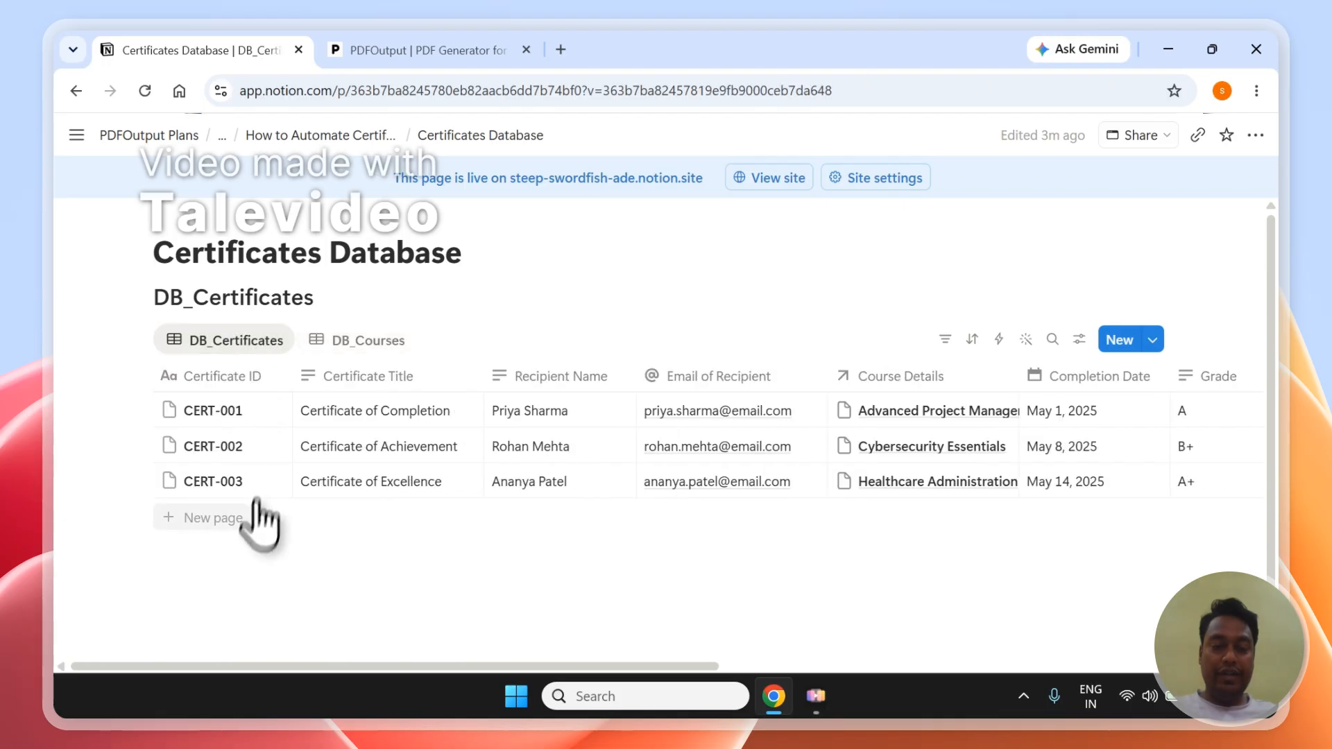
click(136, 481)
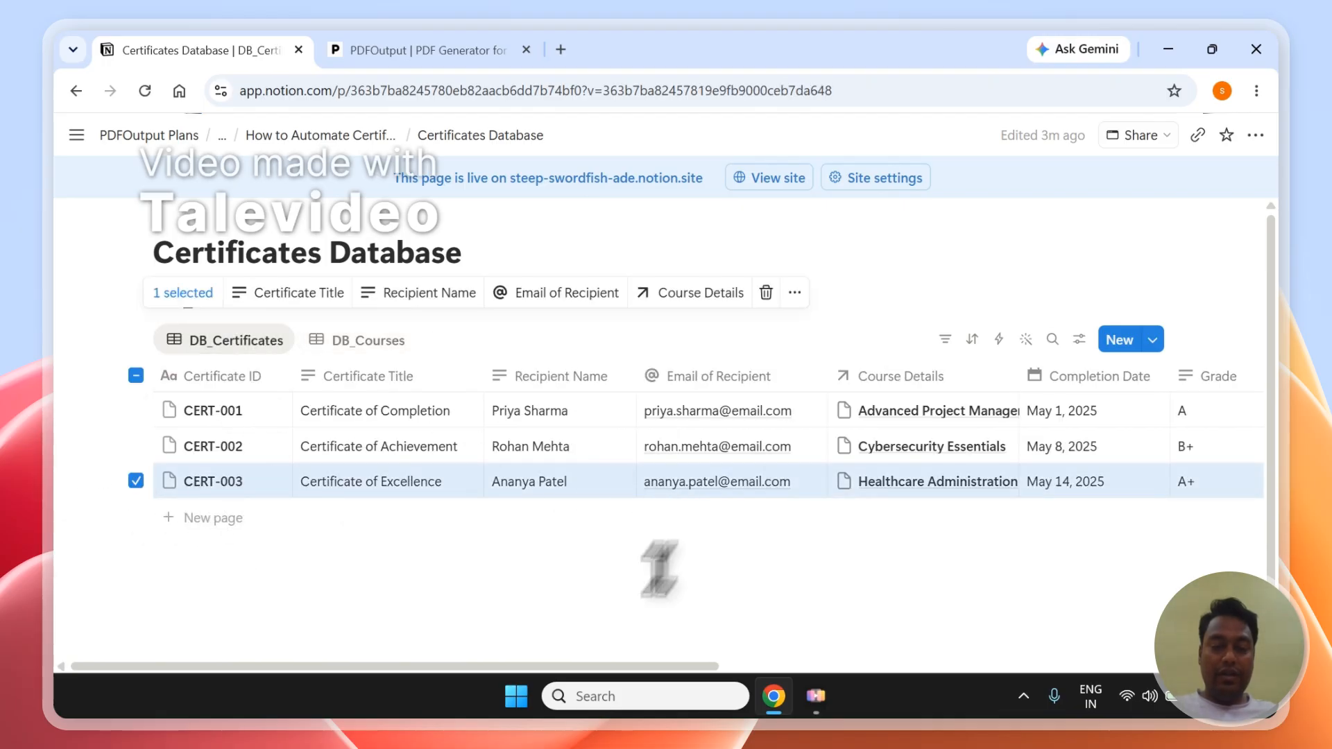
drag(580, 667, 1068, 669)
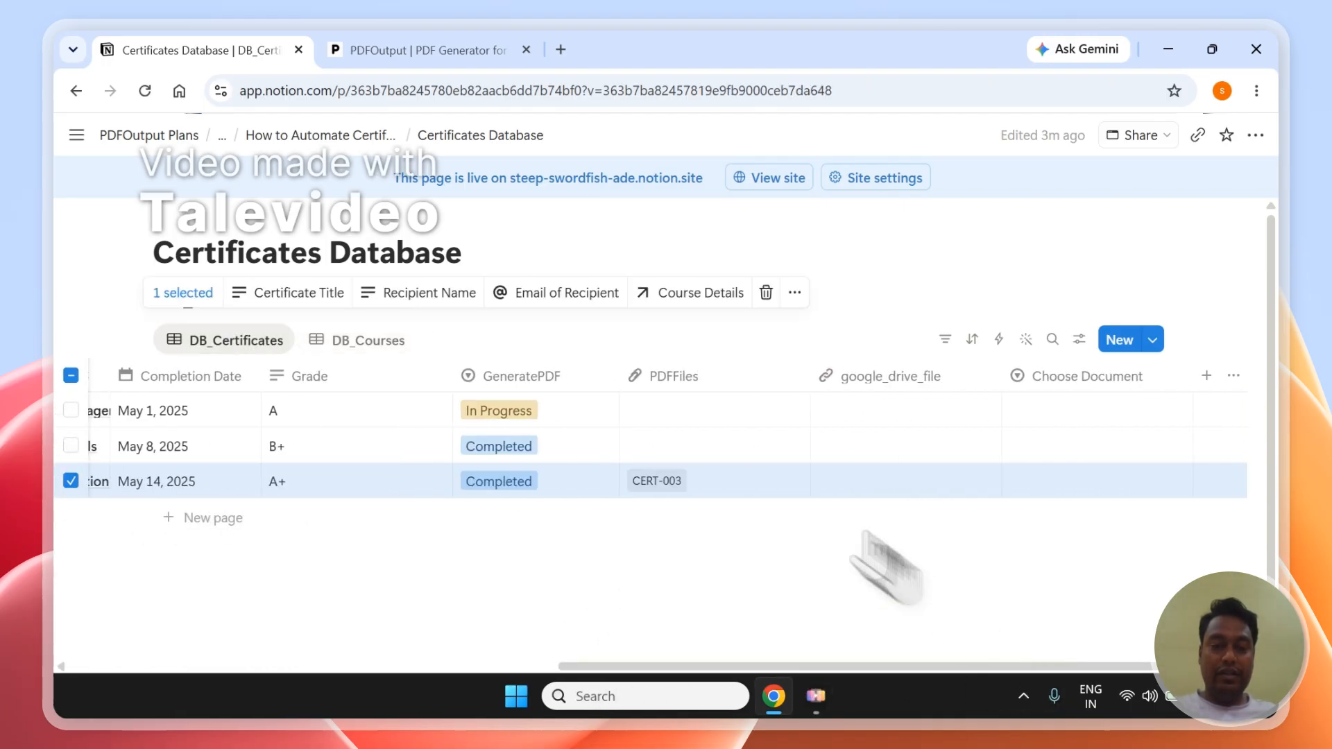
Check the program name, date and certificate number in the PDFOutput preview against the certificate and course records in Notion
click(486, 50)
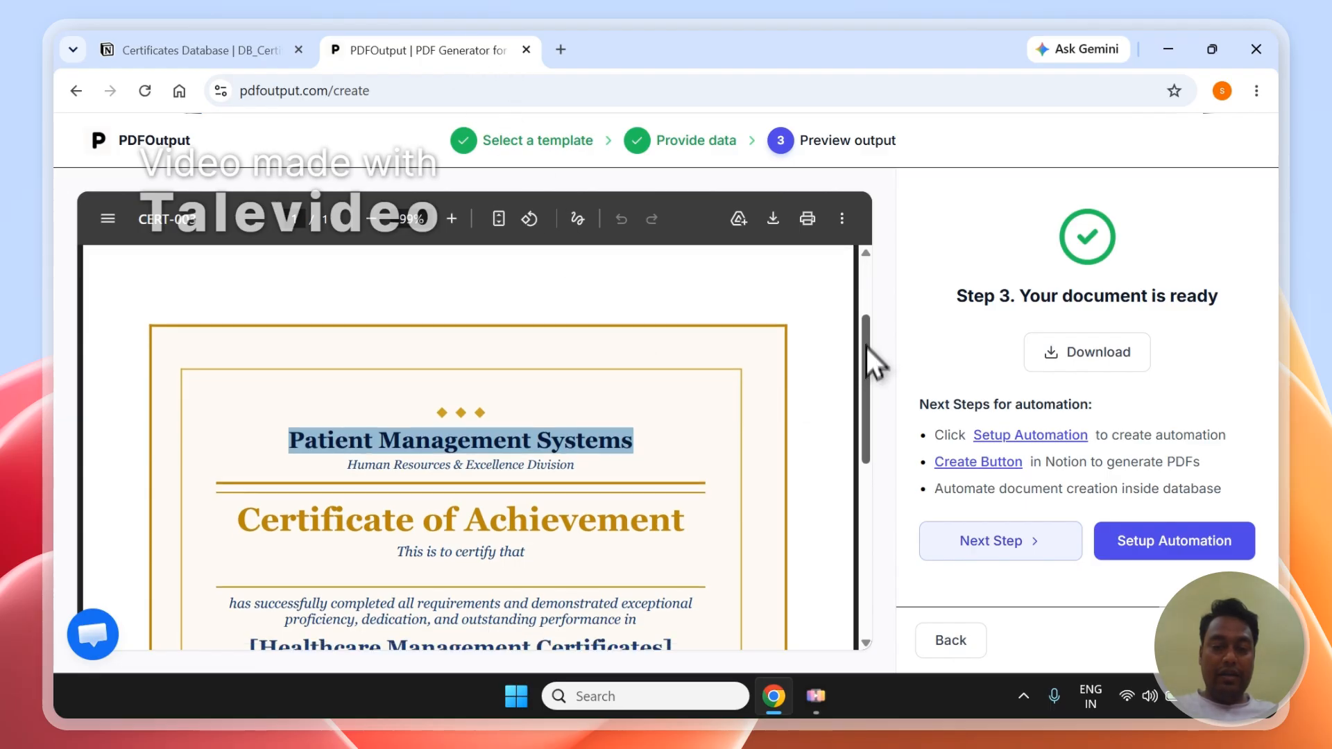
scroll(864, 403, down, 5)
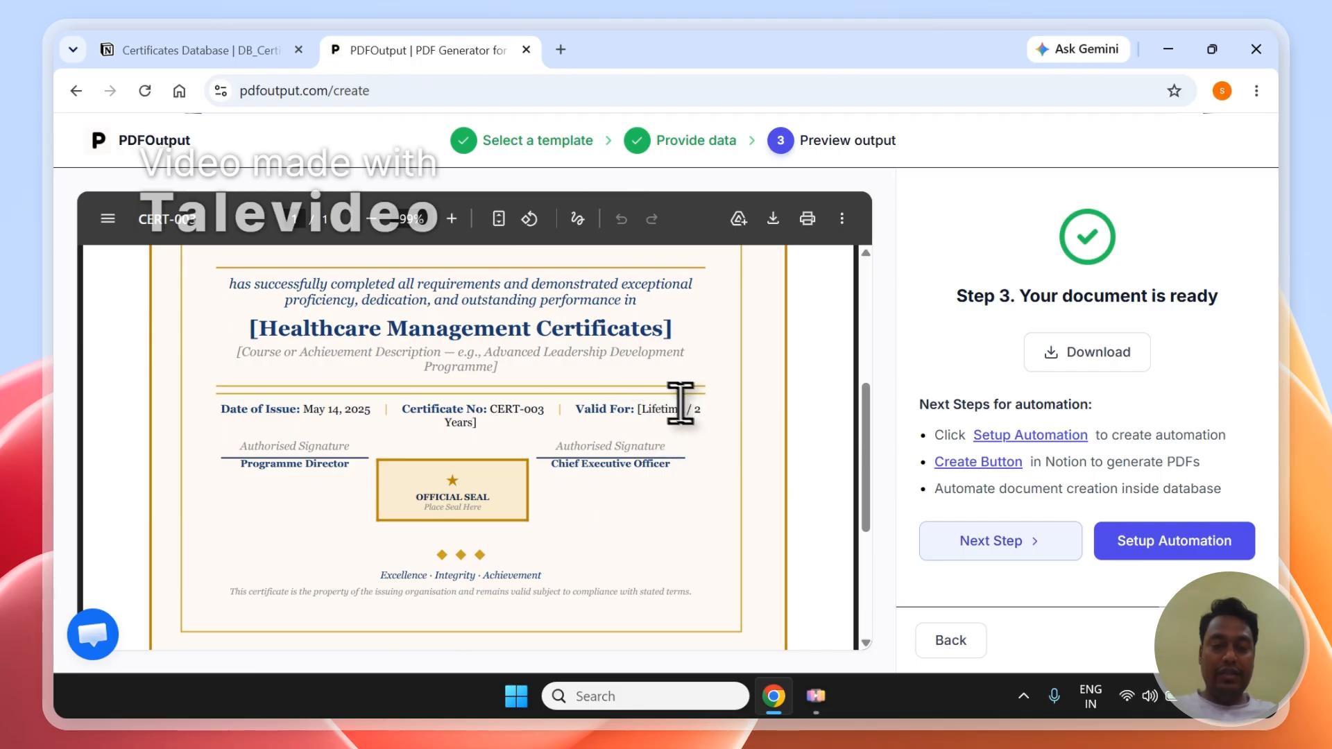
drag(258, 326, 640, 332)
click(277, 50)
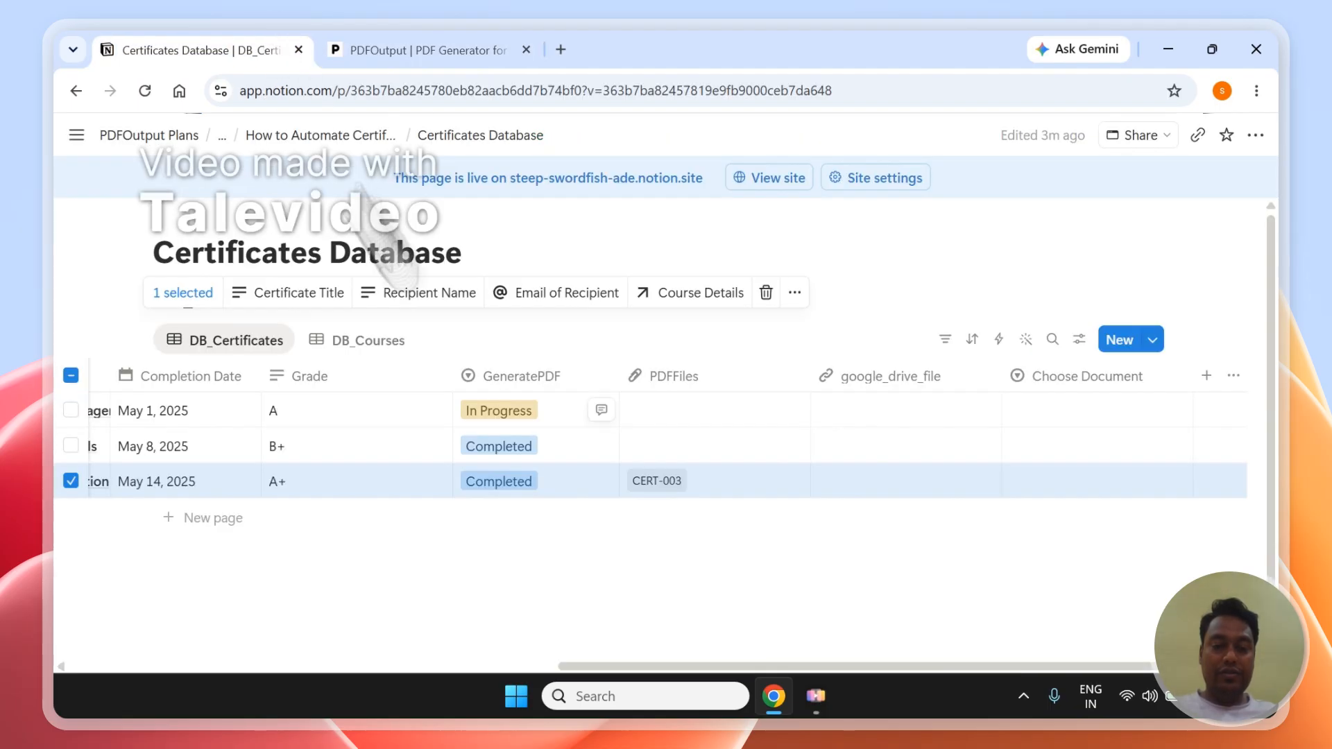
drag(699, 666, 170, 604)
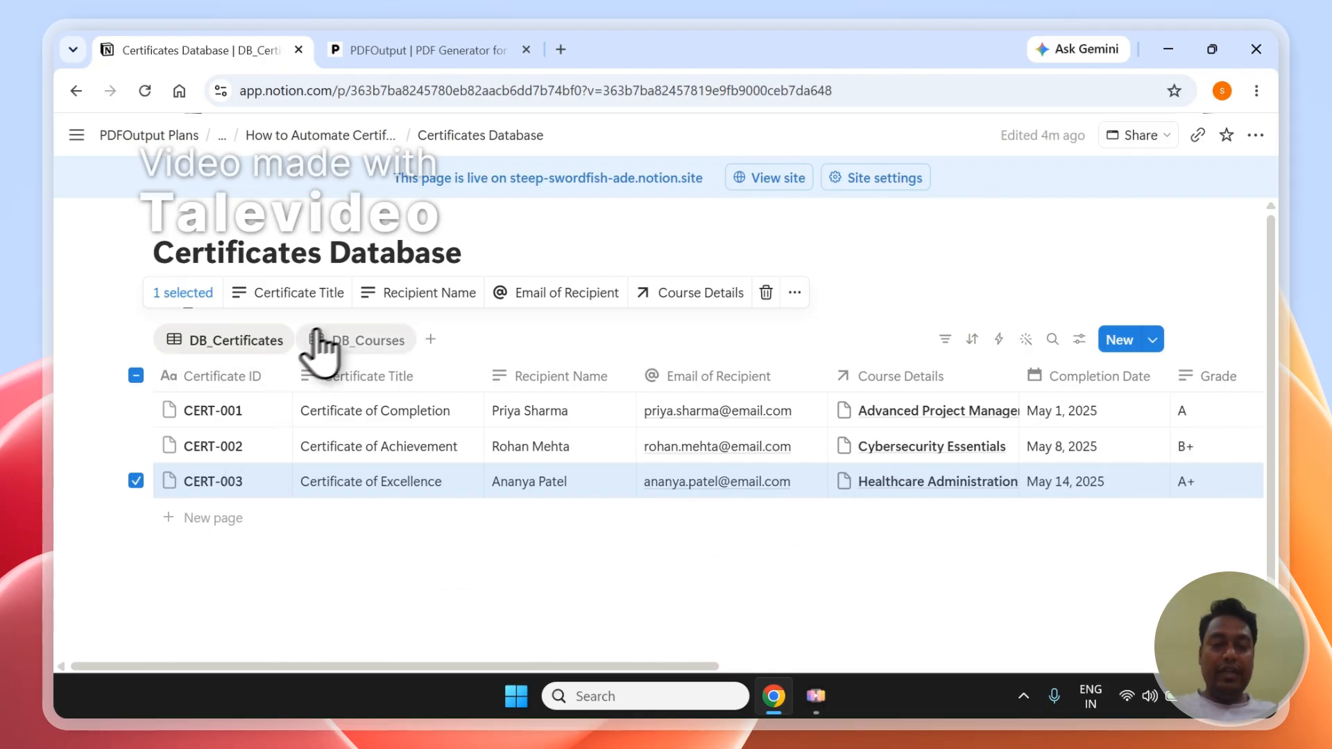
click(347, 342)
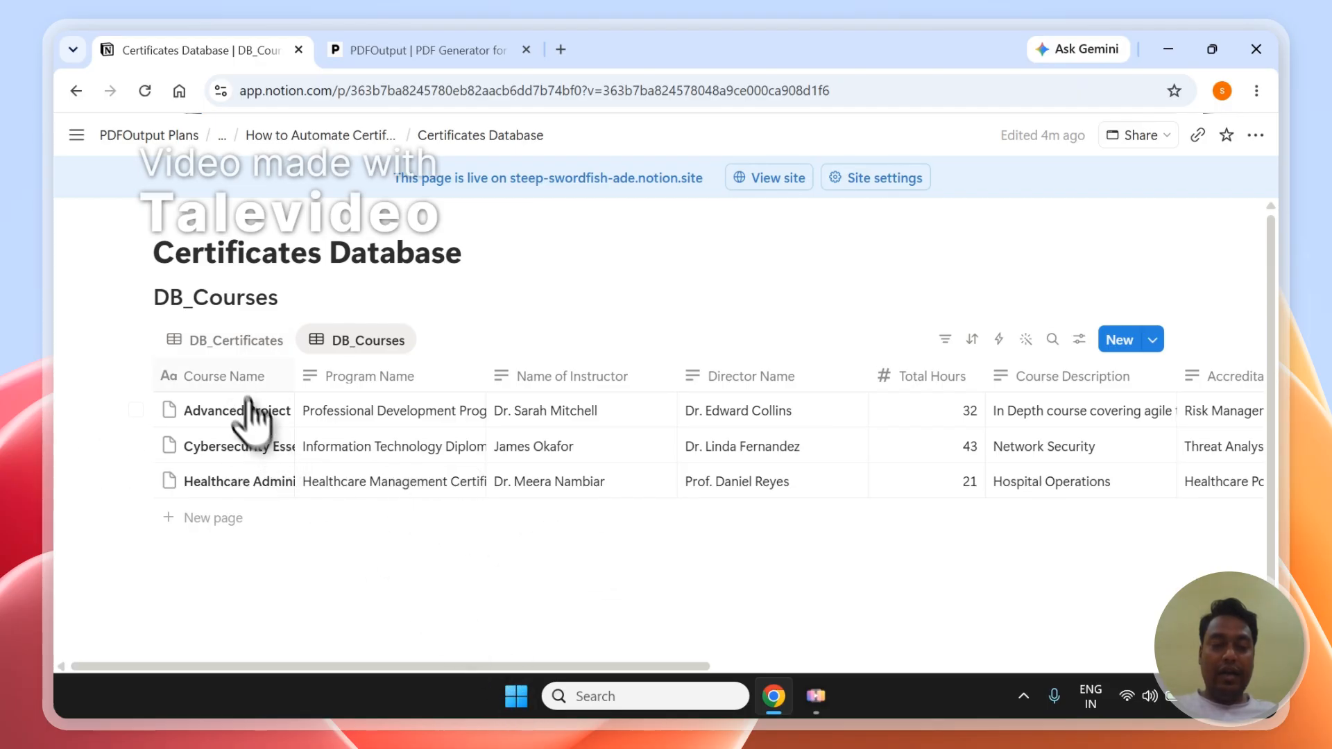
Look over the GeneratePDF, PDFFiles and Choose Document properties of DB_Certificates in Notion, and set up the automation in PDFOutput
click(236, 341)
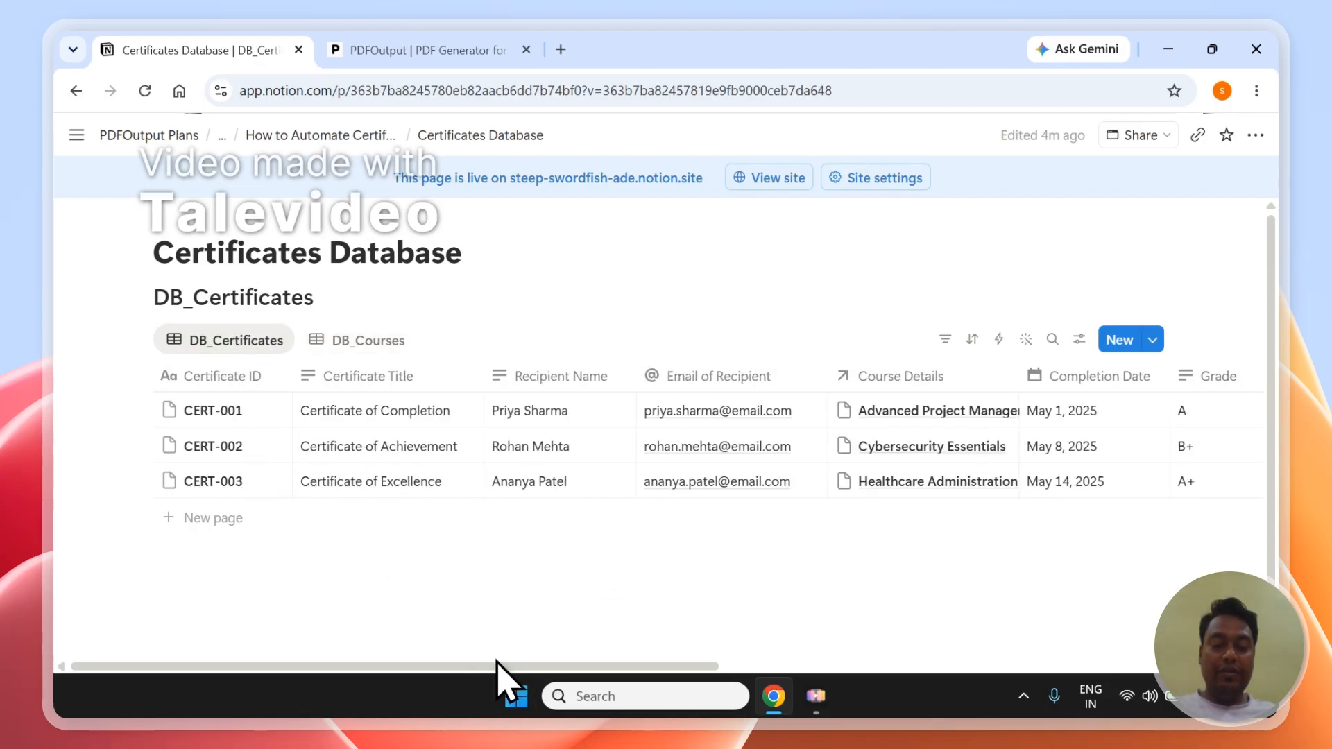
drag(497, 666, 885, 612)
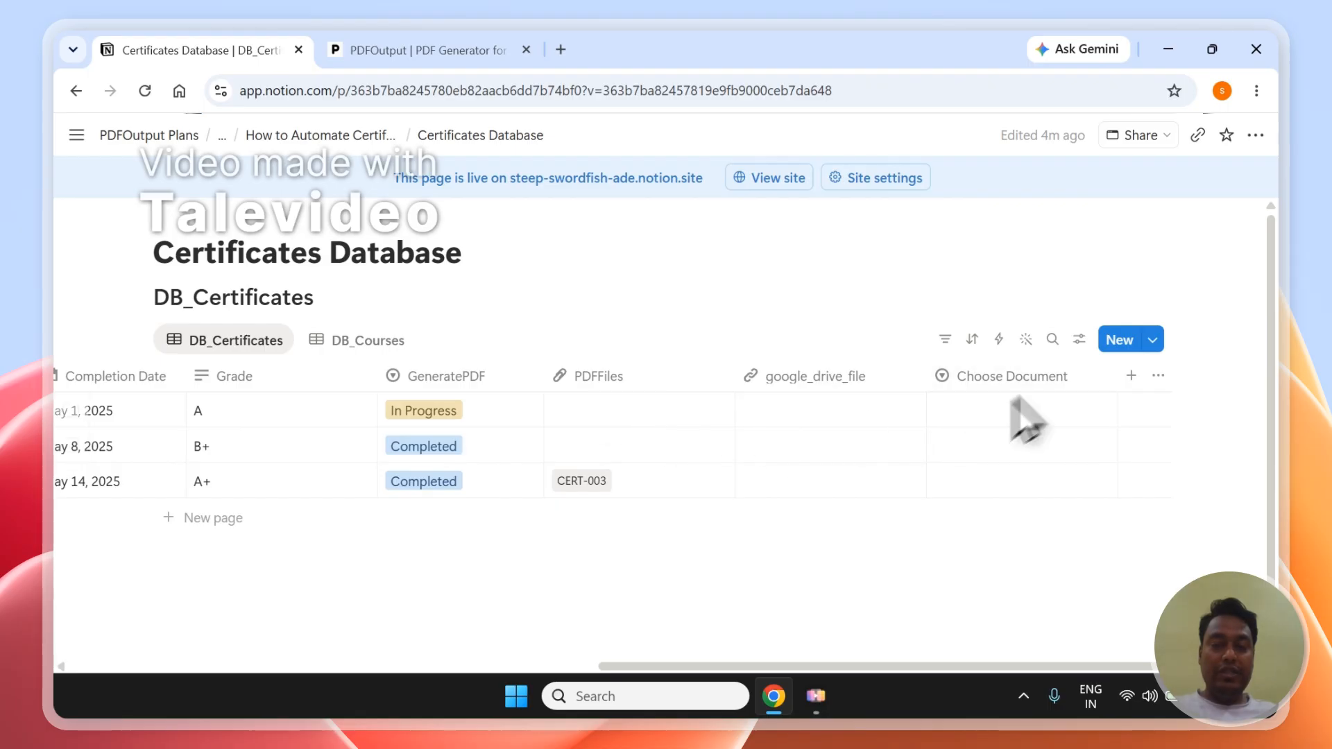
click(351, 45)
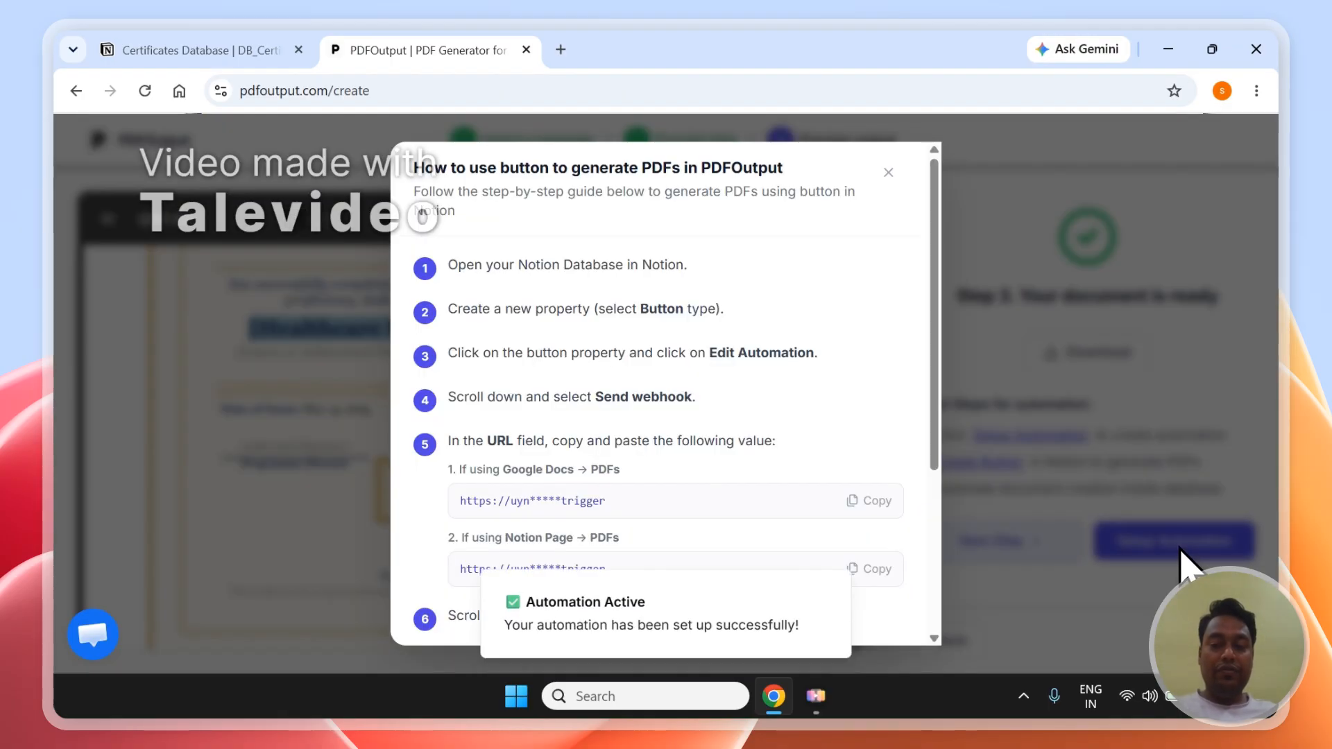
click(251, 48)
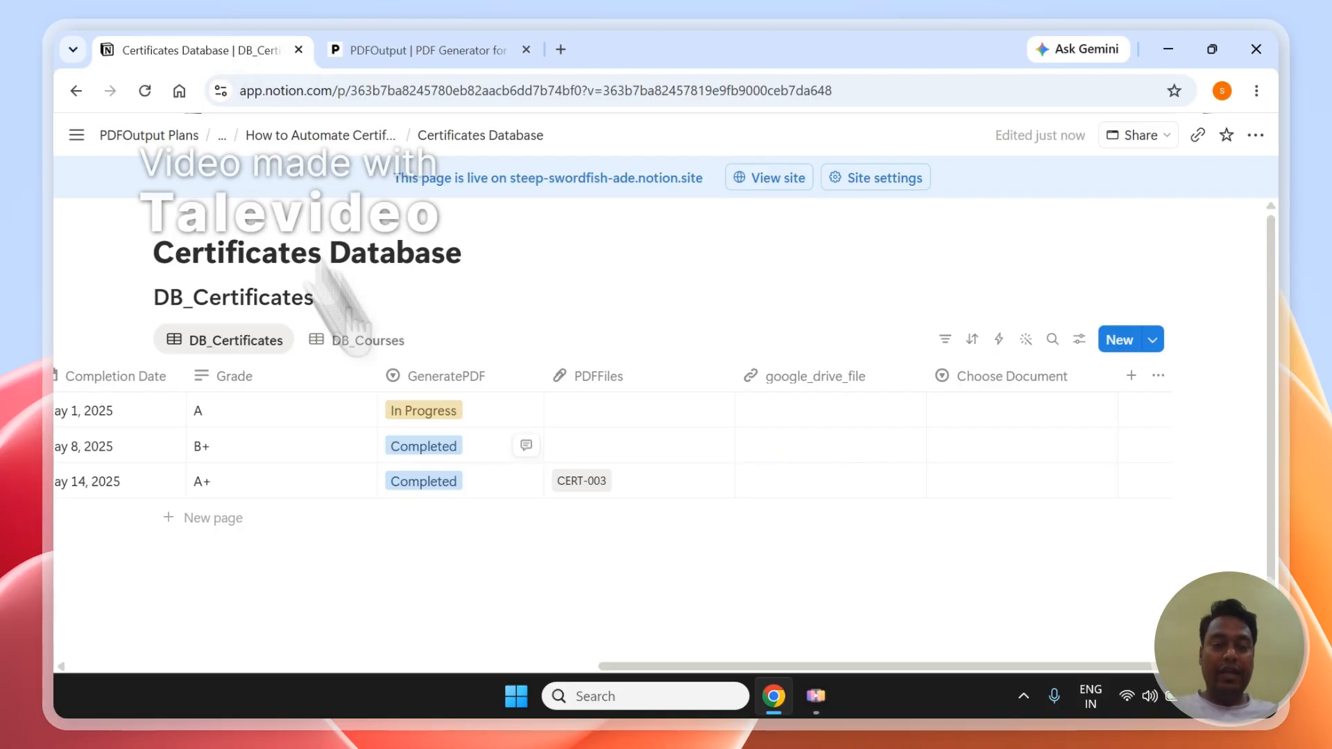
Read PDFOutput's guide to generating PDFs with a Notion button, from creating the property to saving the webhook, and close it
click(481, 50)
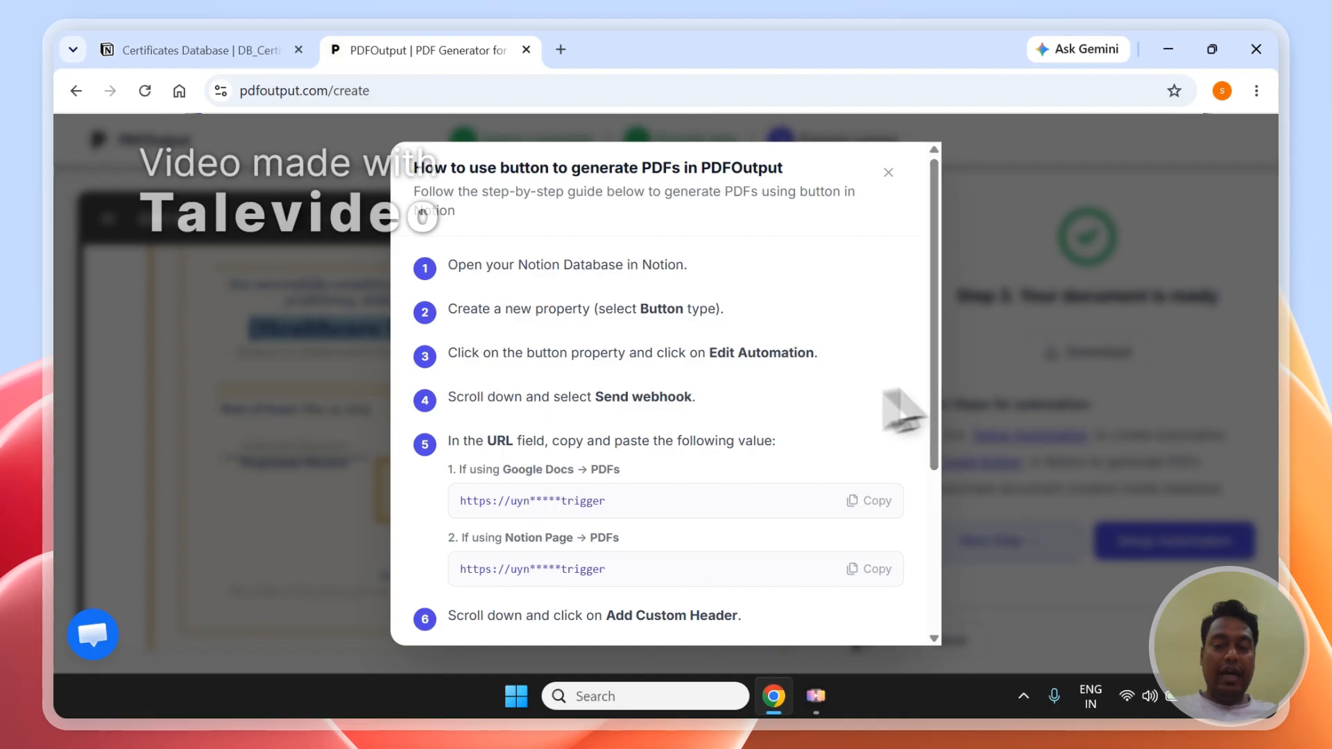
scroll(941, 376, down, 3)
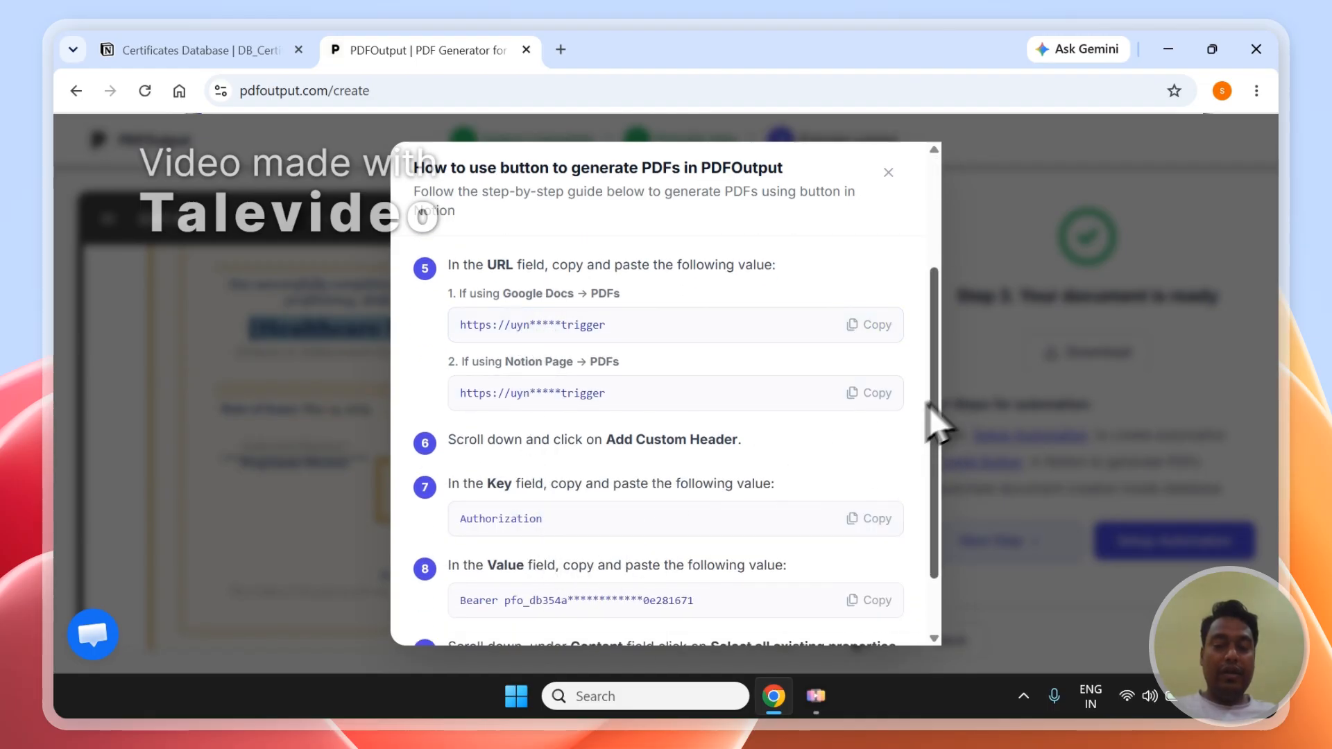
scroll(933, 420, down, 2)
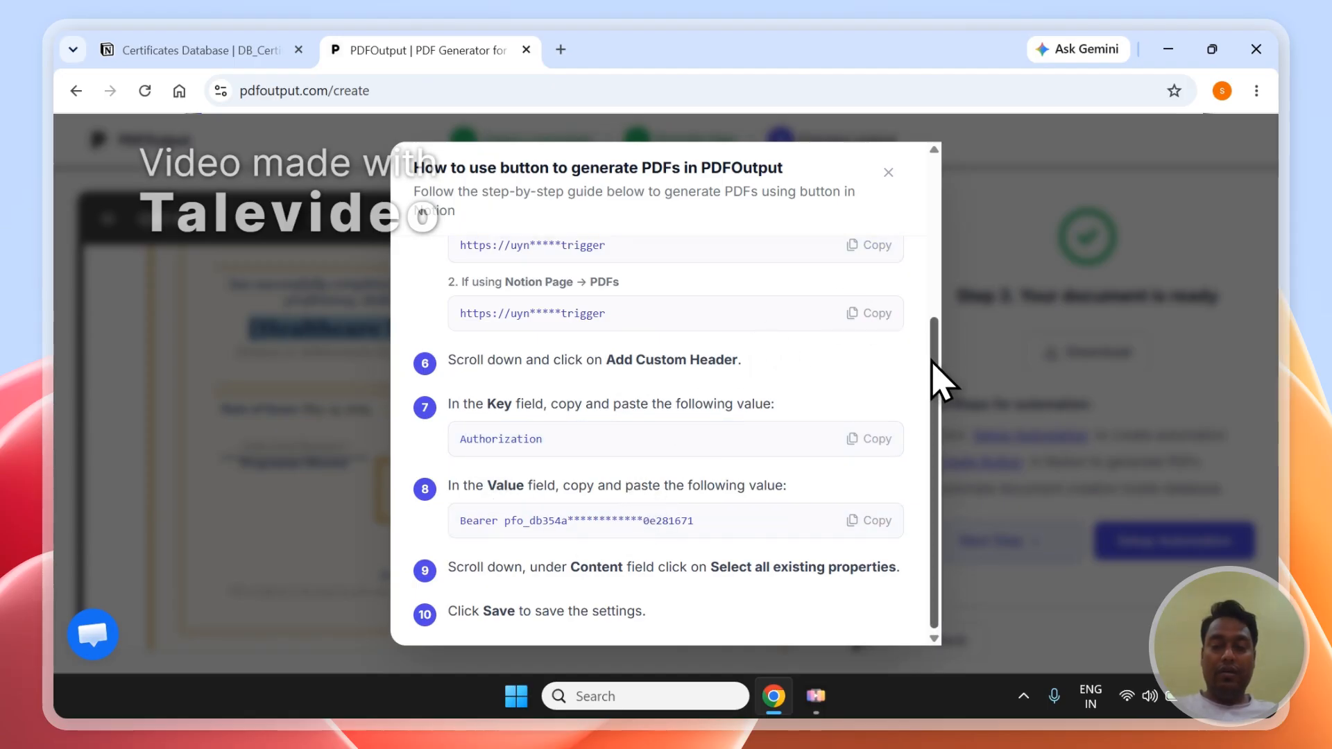
drag(932, 360, 912, 210)
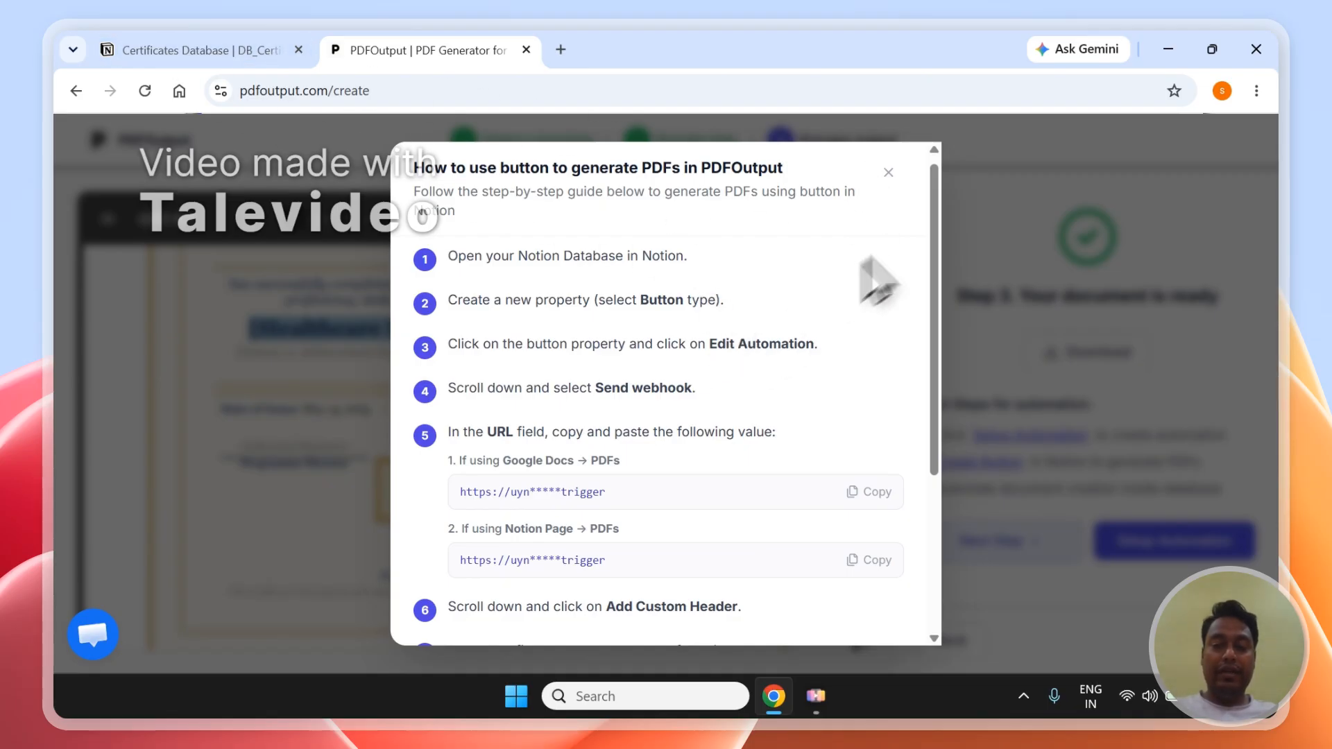
click(886, 174)
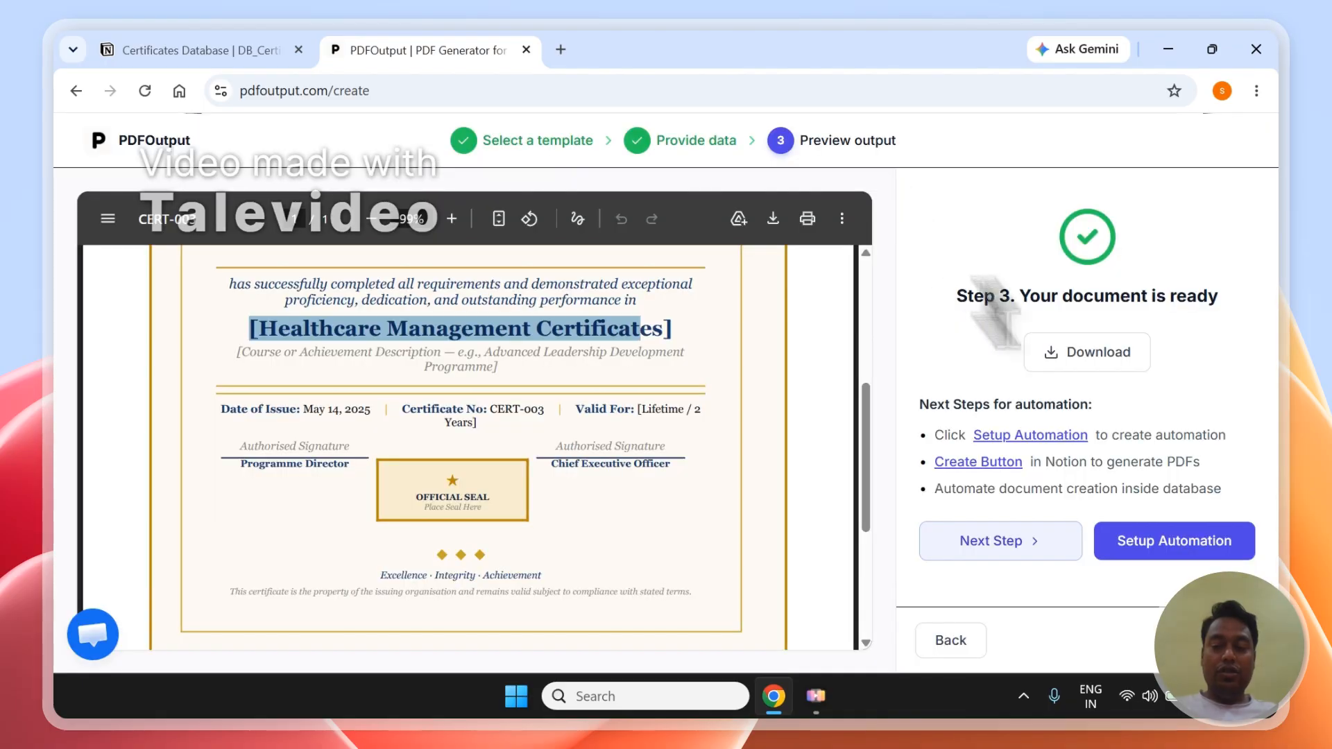
Leave the finished document preview and the template selection, and return to PDFOutput's automation dashboard
click(973, 634)
click(1003, 648)
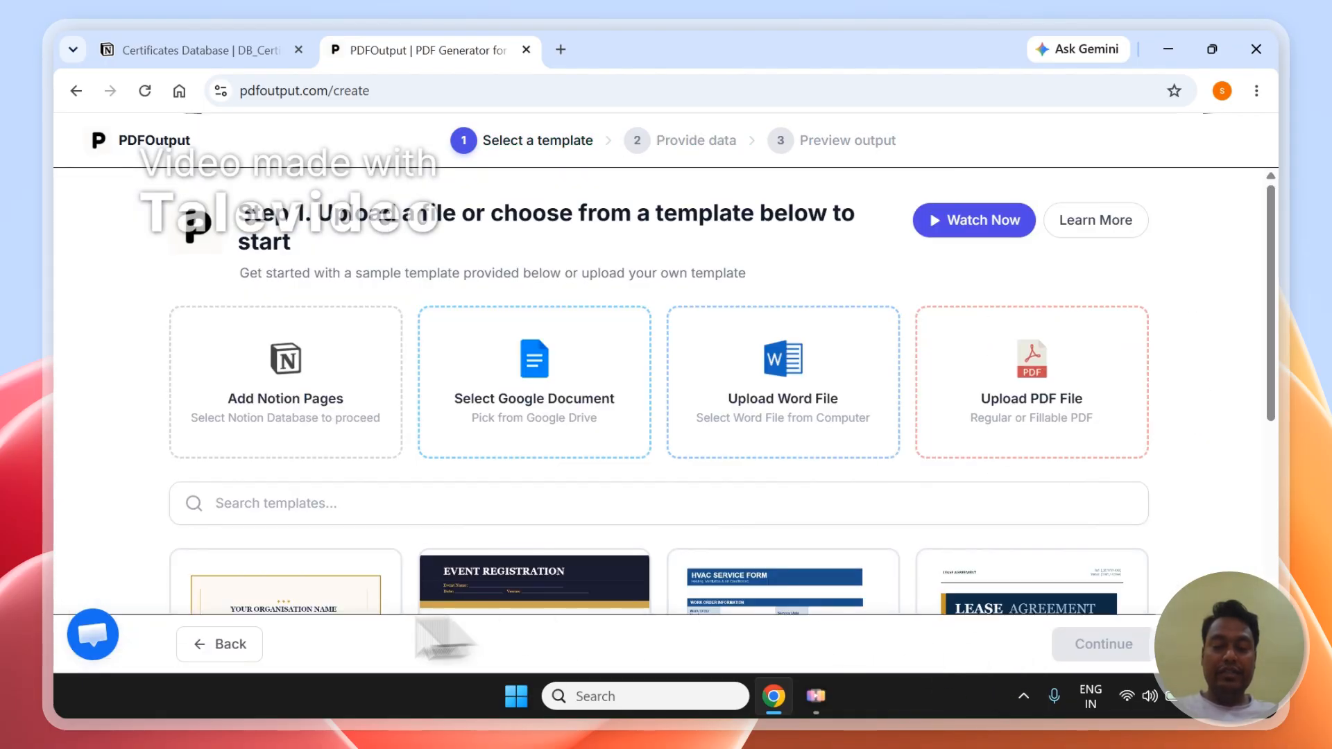
click(254, 642)
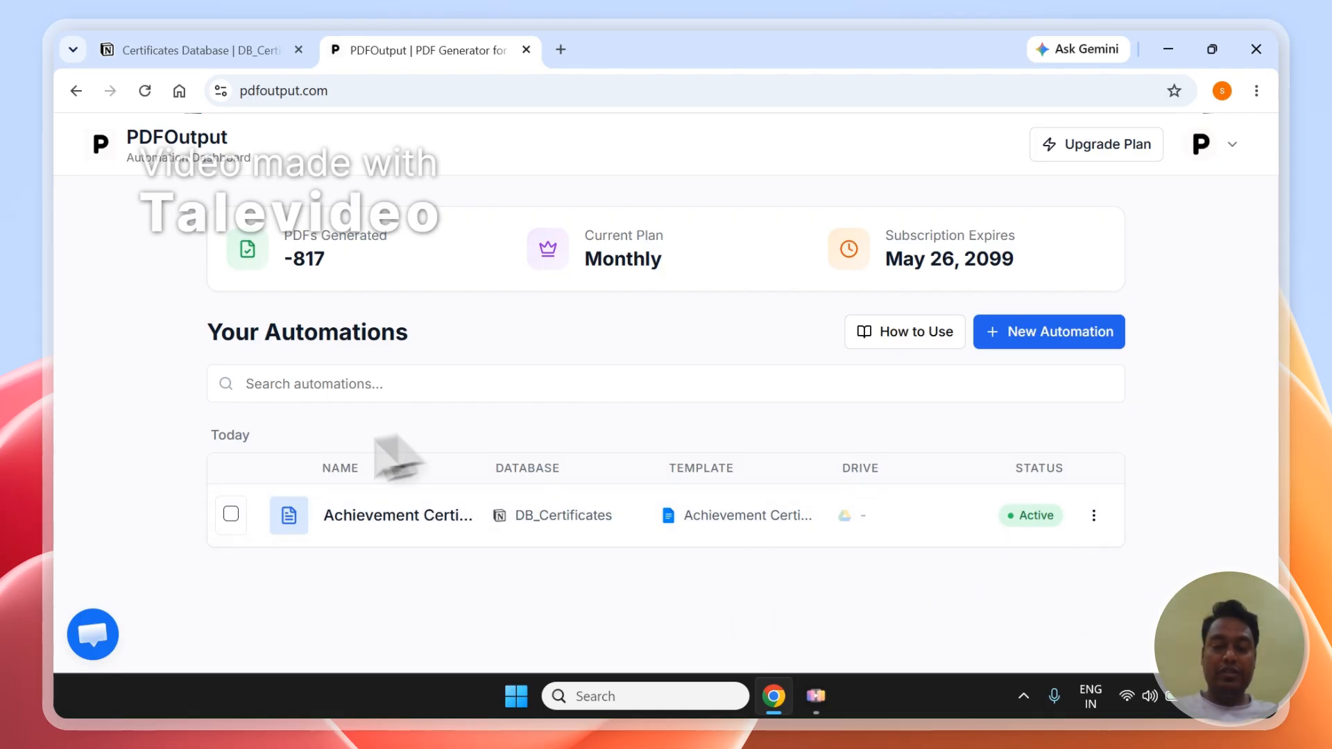
In Notion's DB_Certificates, set GeneratePDF to Ready to Generate for the May 8, 2025 and May 1, 2025 records
click(282, 46)
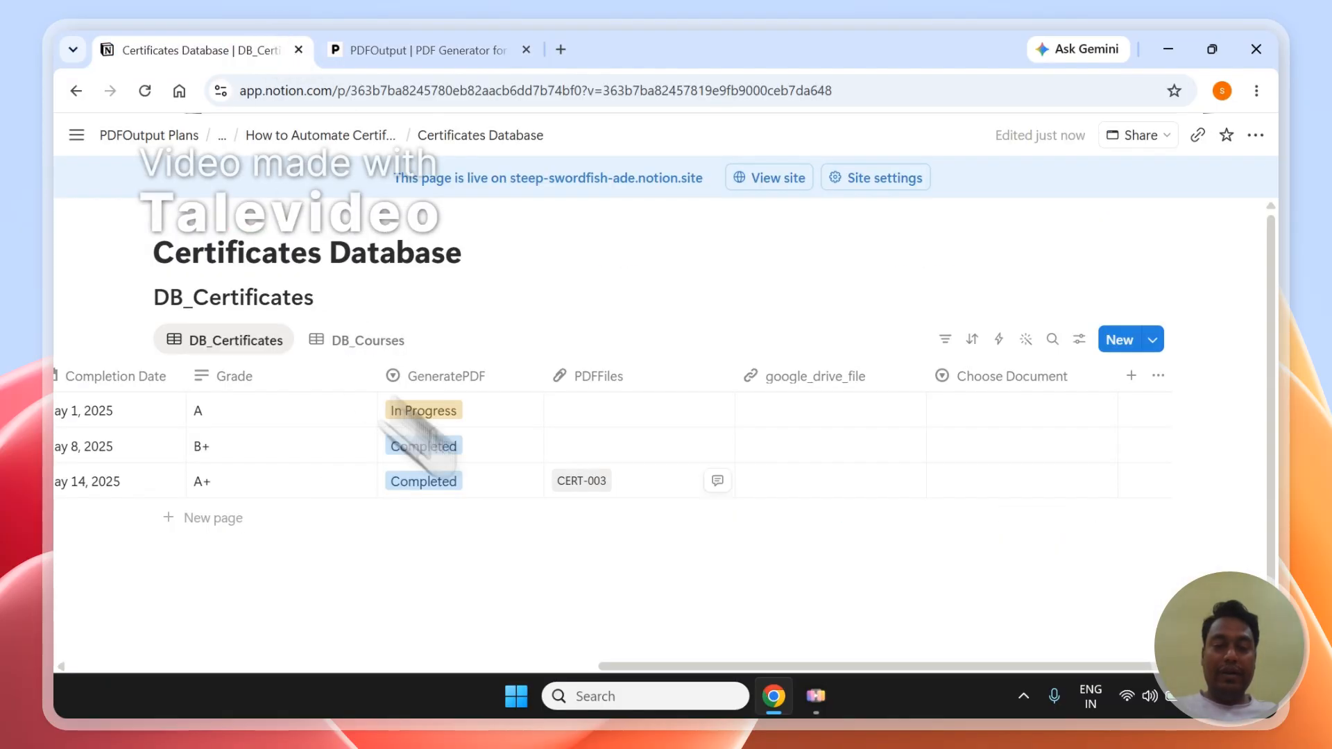
click(460, 455)
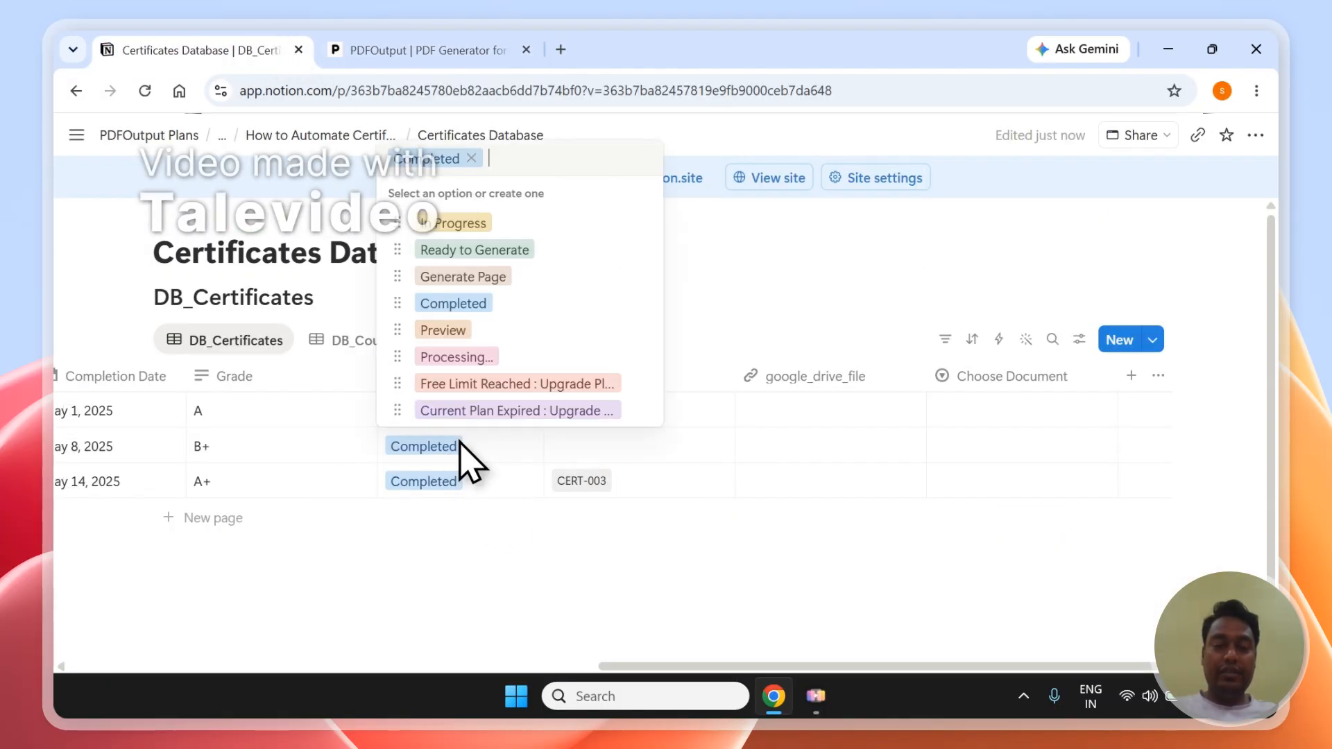
click(474, 251)
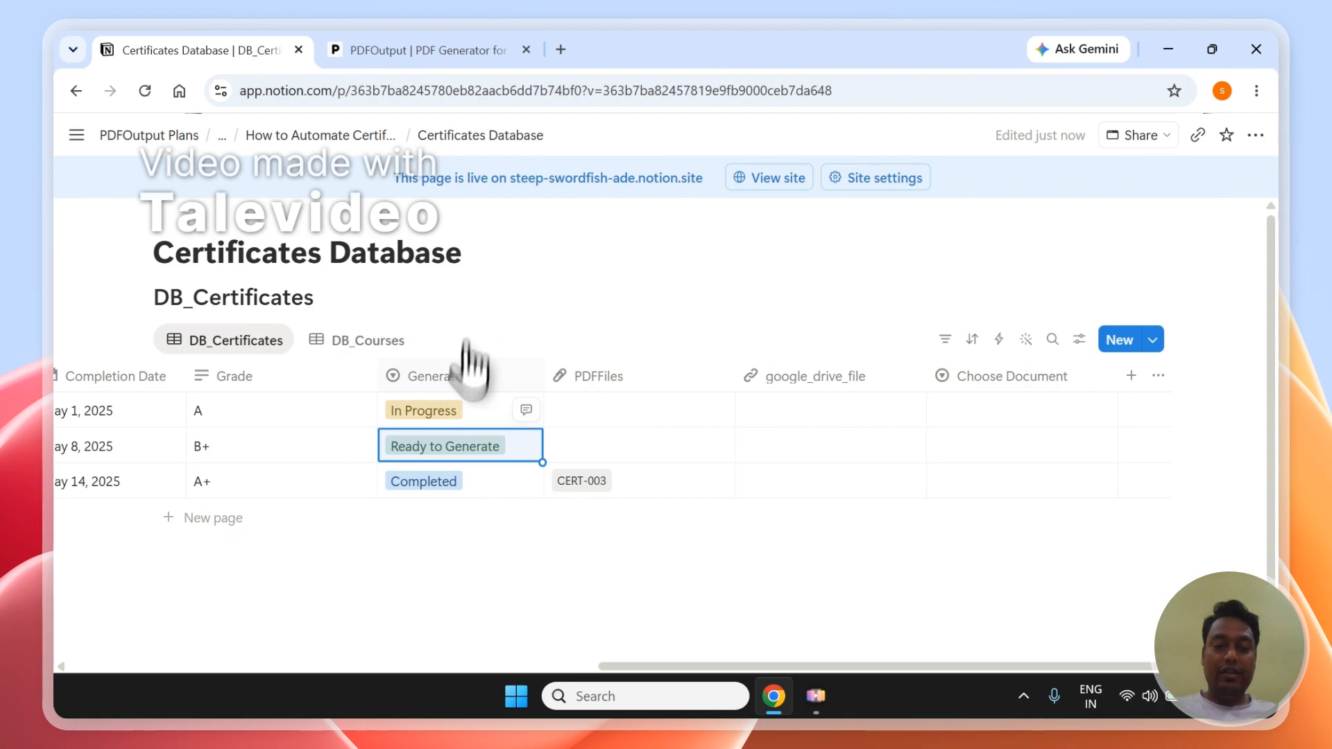
click(460, 409)
click(507, 484)
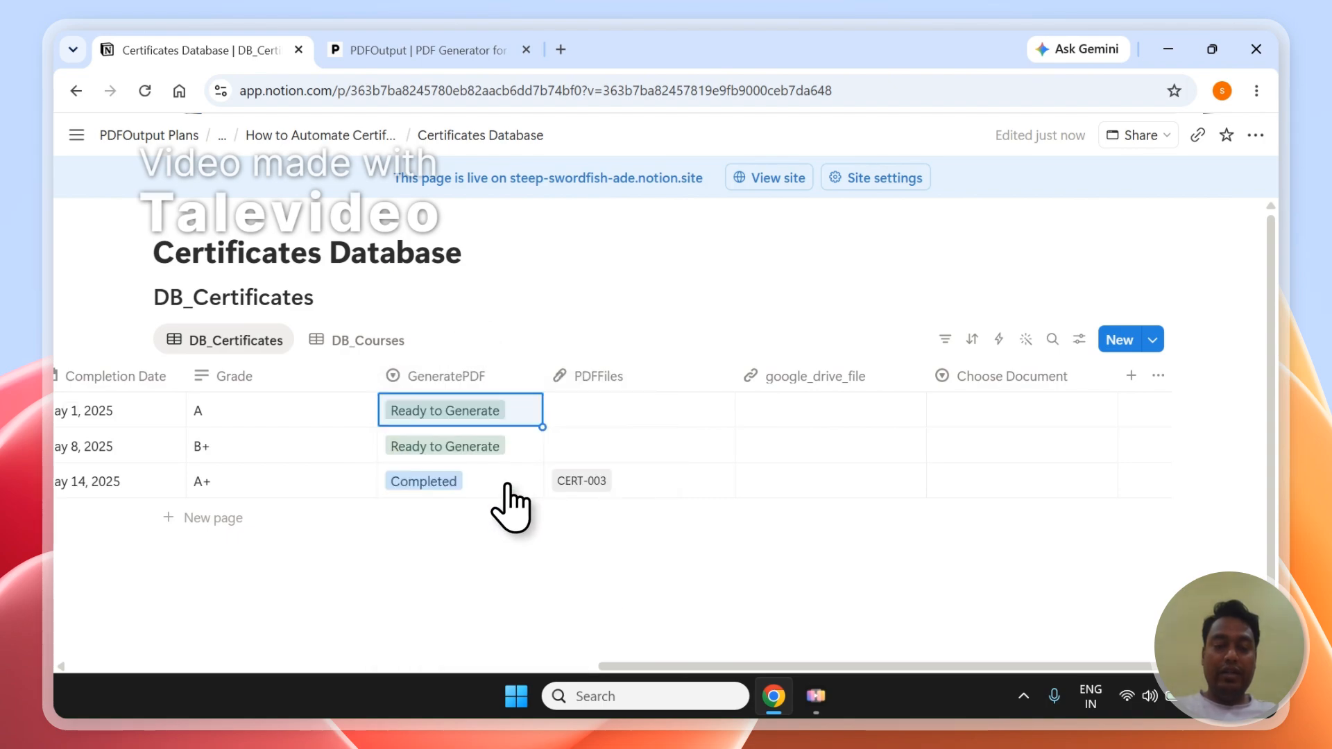
drag(696, 668, 741, 649)
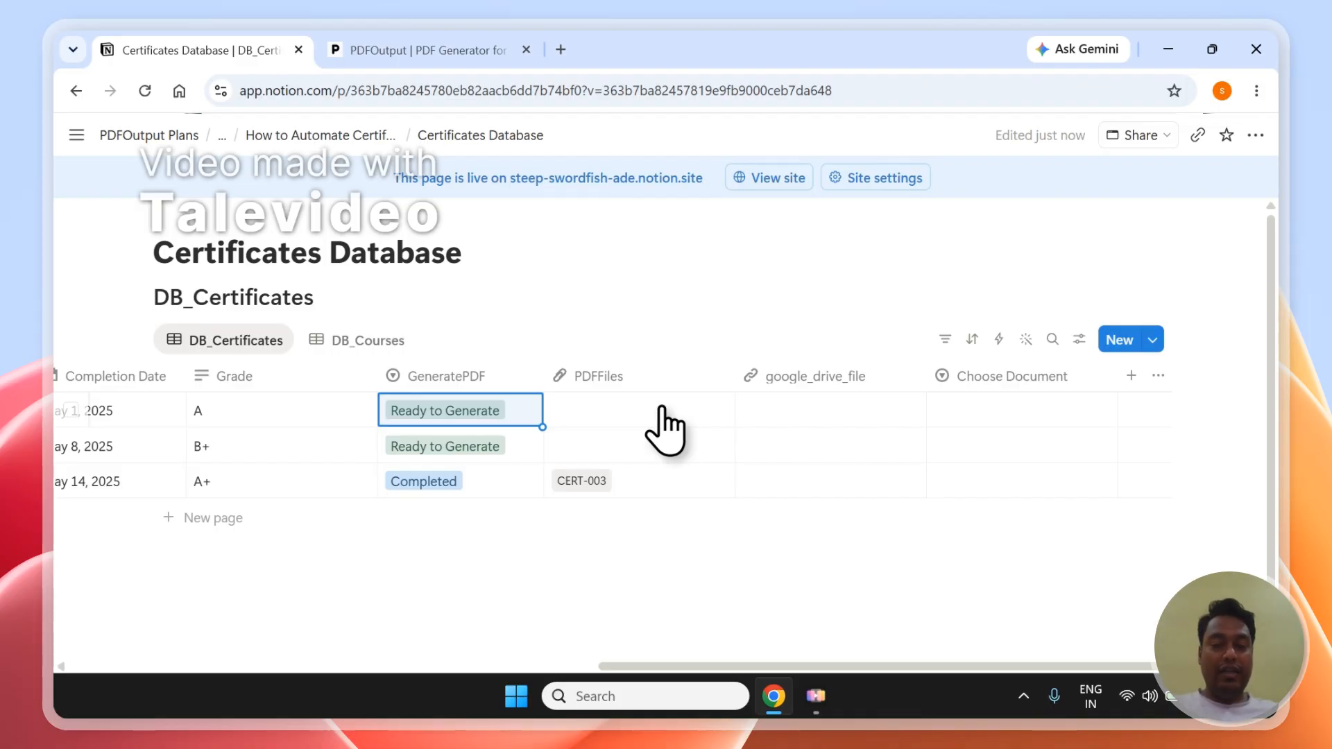
Look over the GeneratePDF options of the CERT-003 record and check the DB_Certificates automation in PDFOutput's dashboard
click(491, 485)
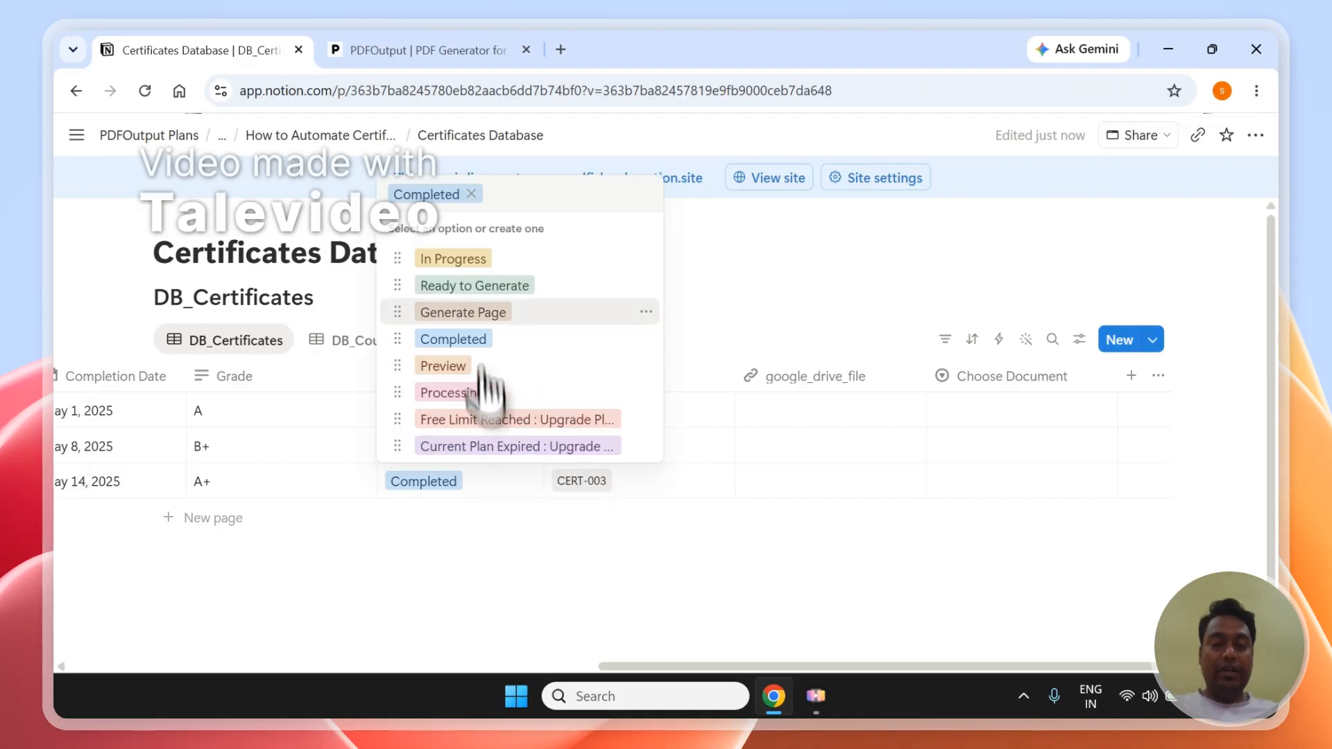
click(500, 534)
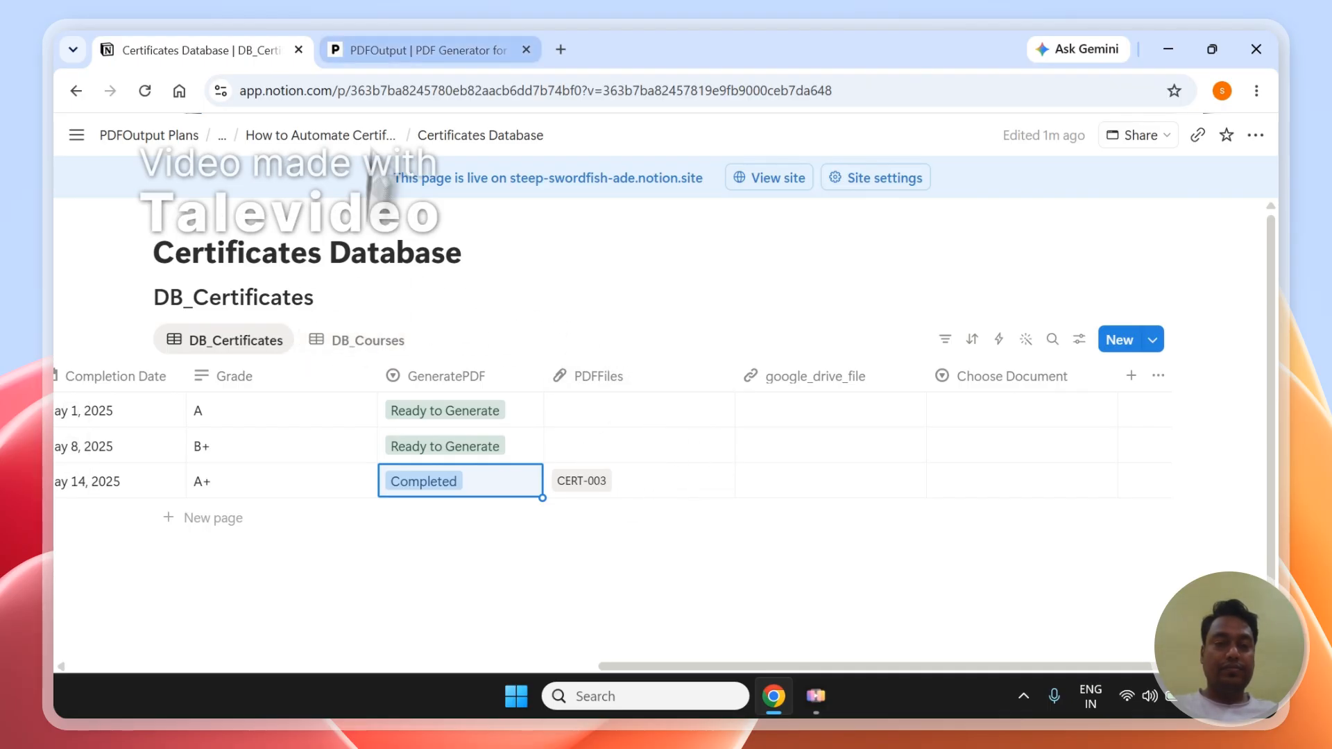
click(402, 50)
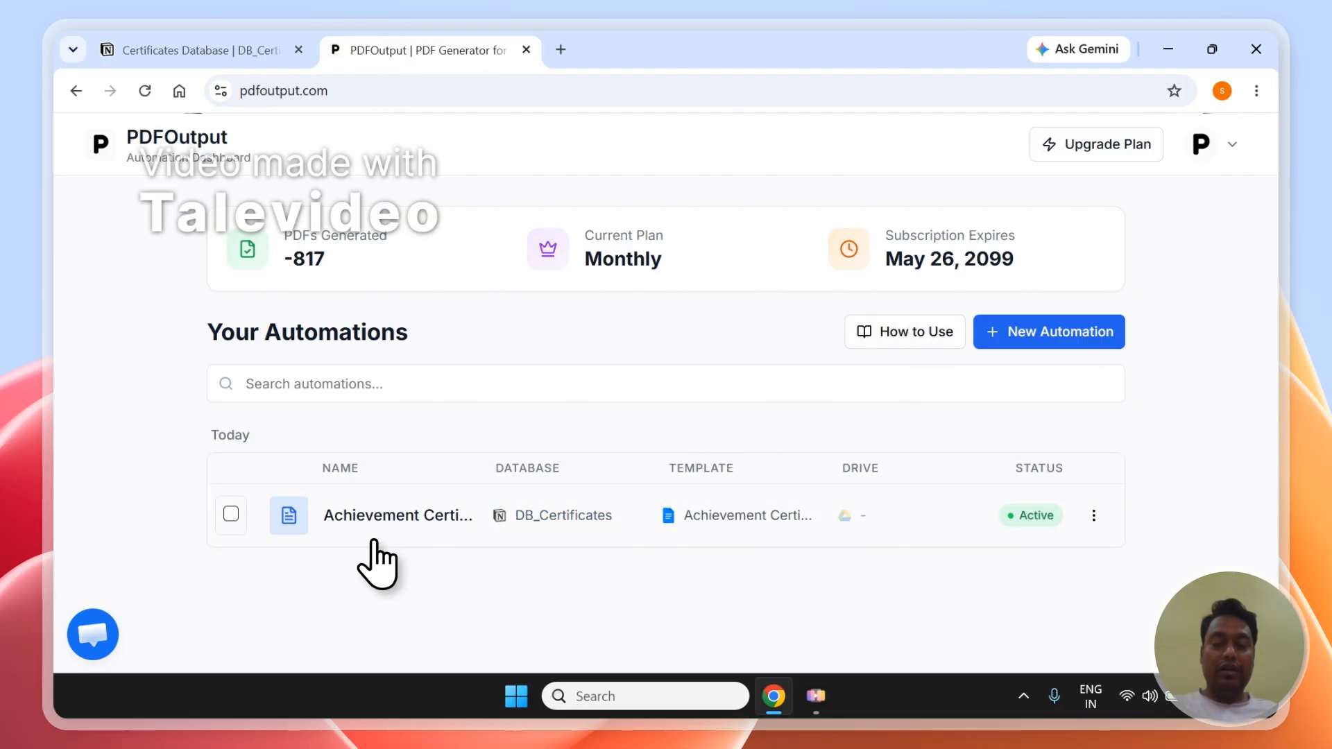
click(187, 50)
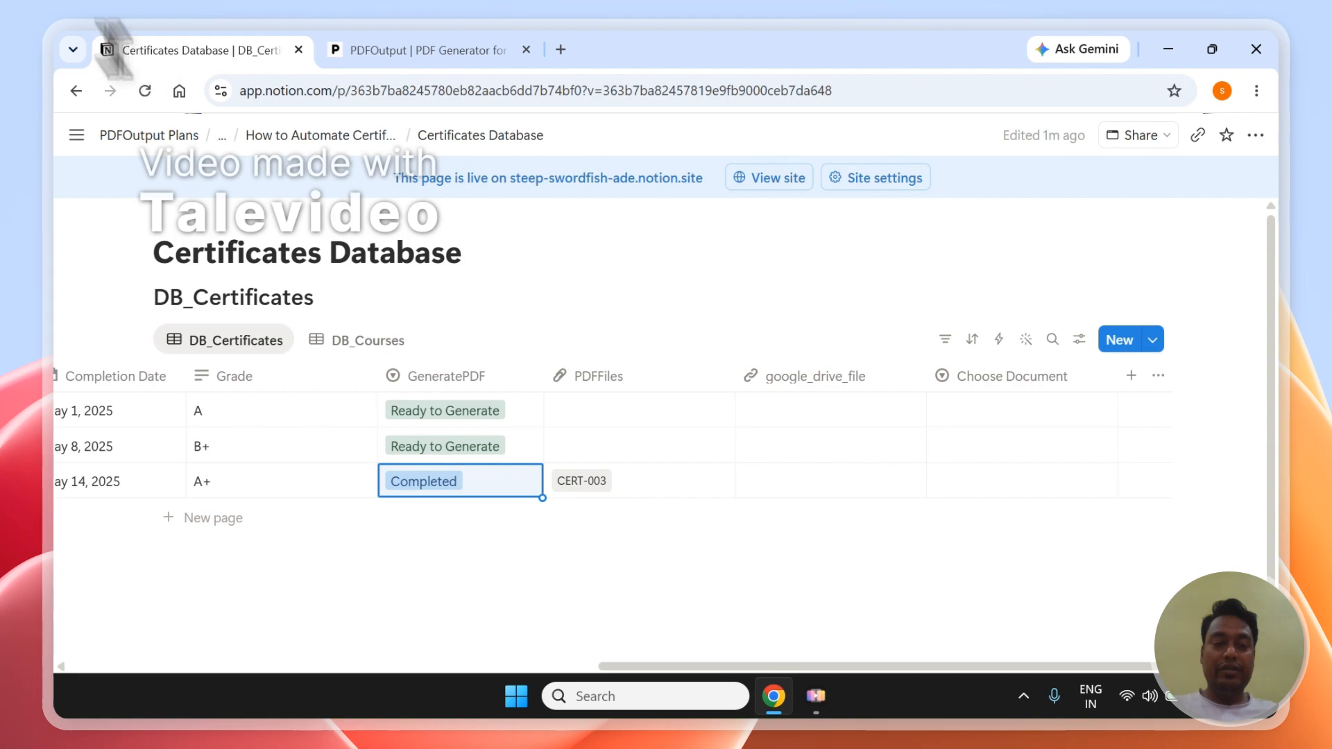
Create a new automation named Certificate in PDFOutput
click(430, 50)
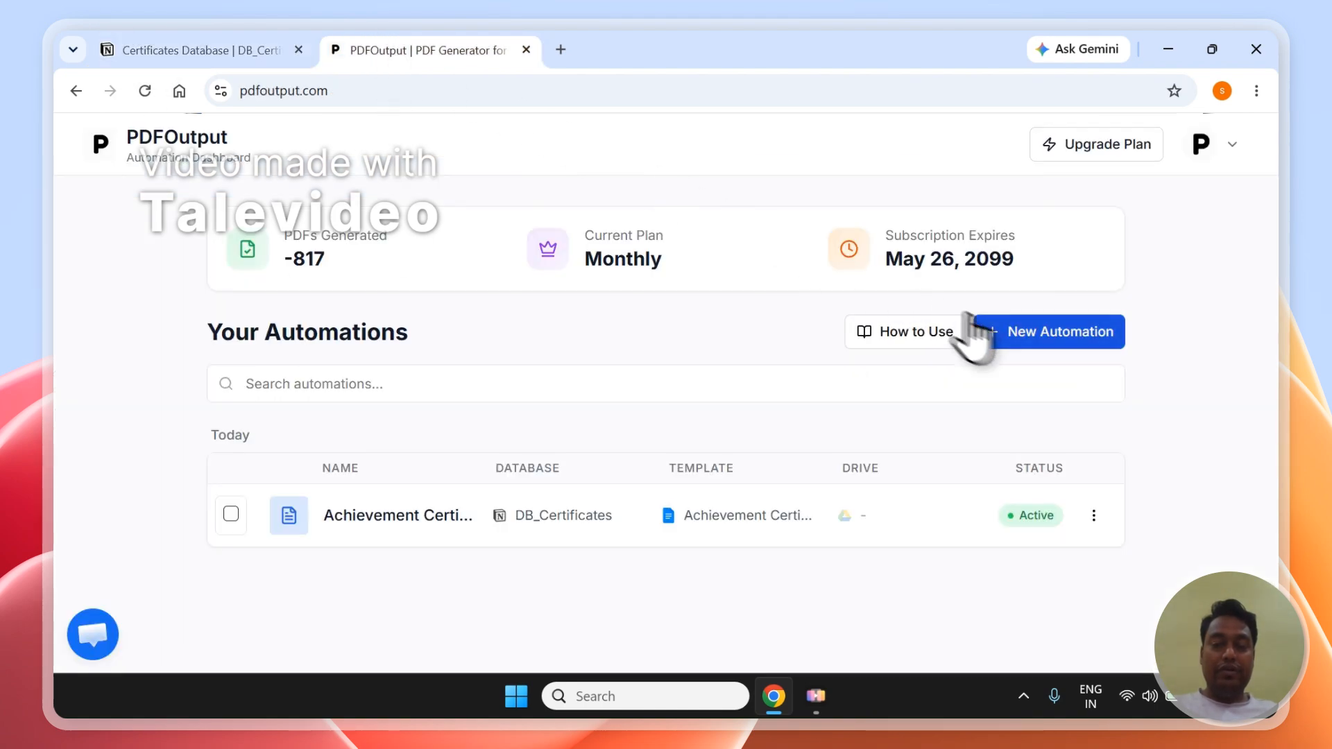
click(1004, 334)
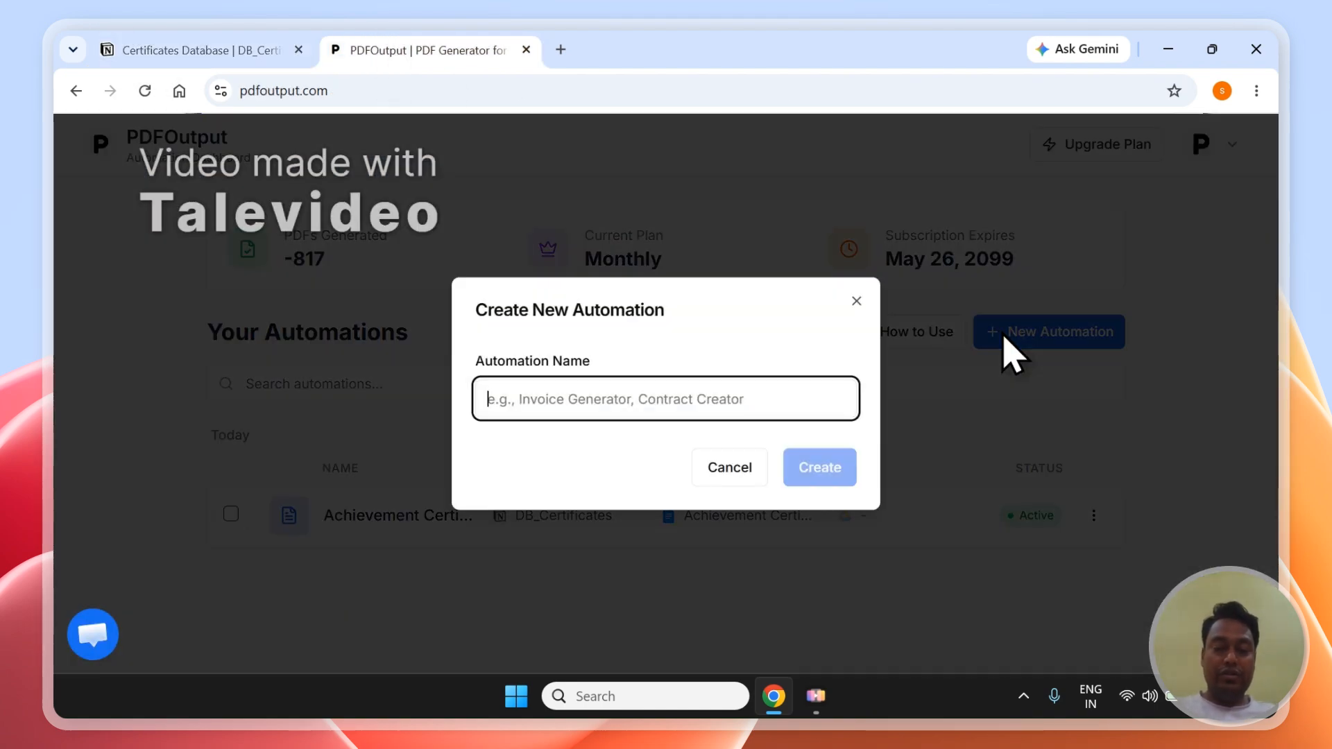
text(Ce)
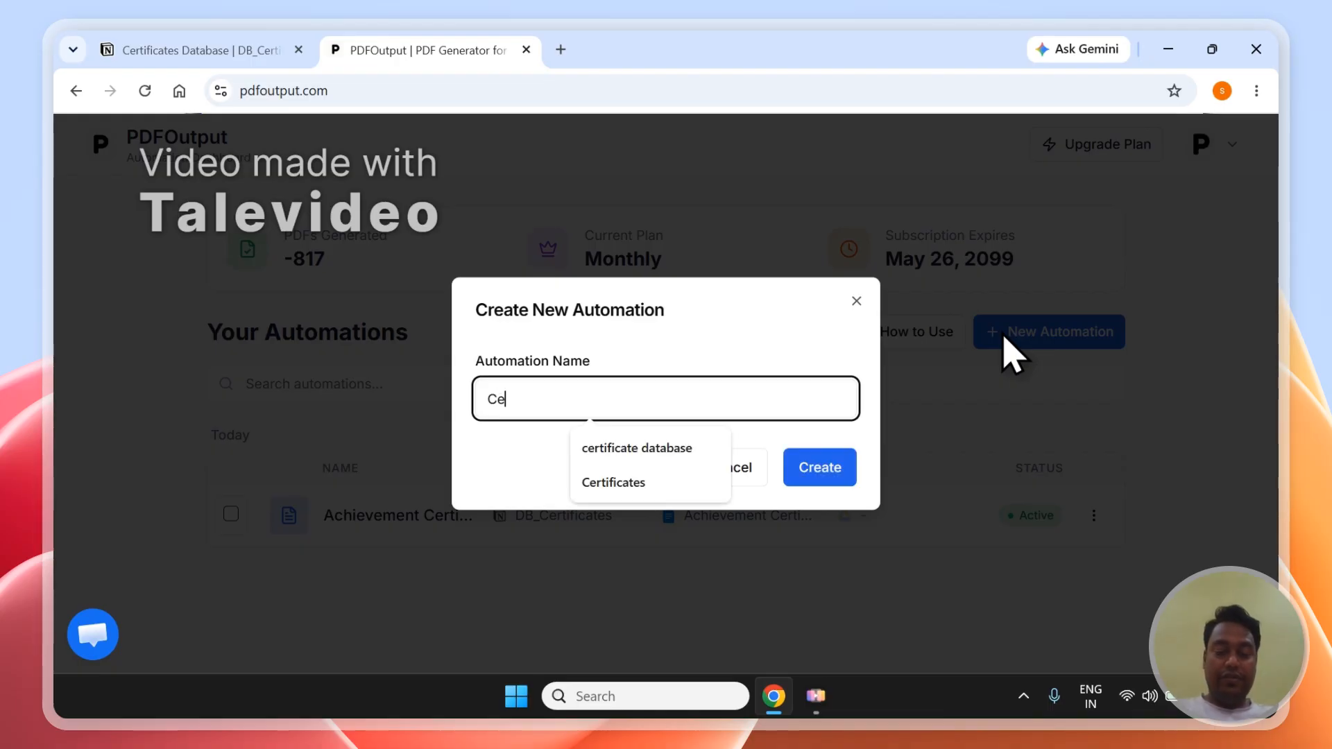
text(rtificate)
key(Return)
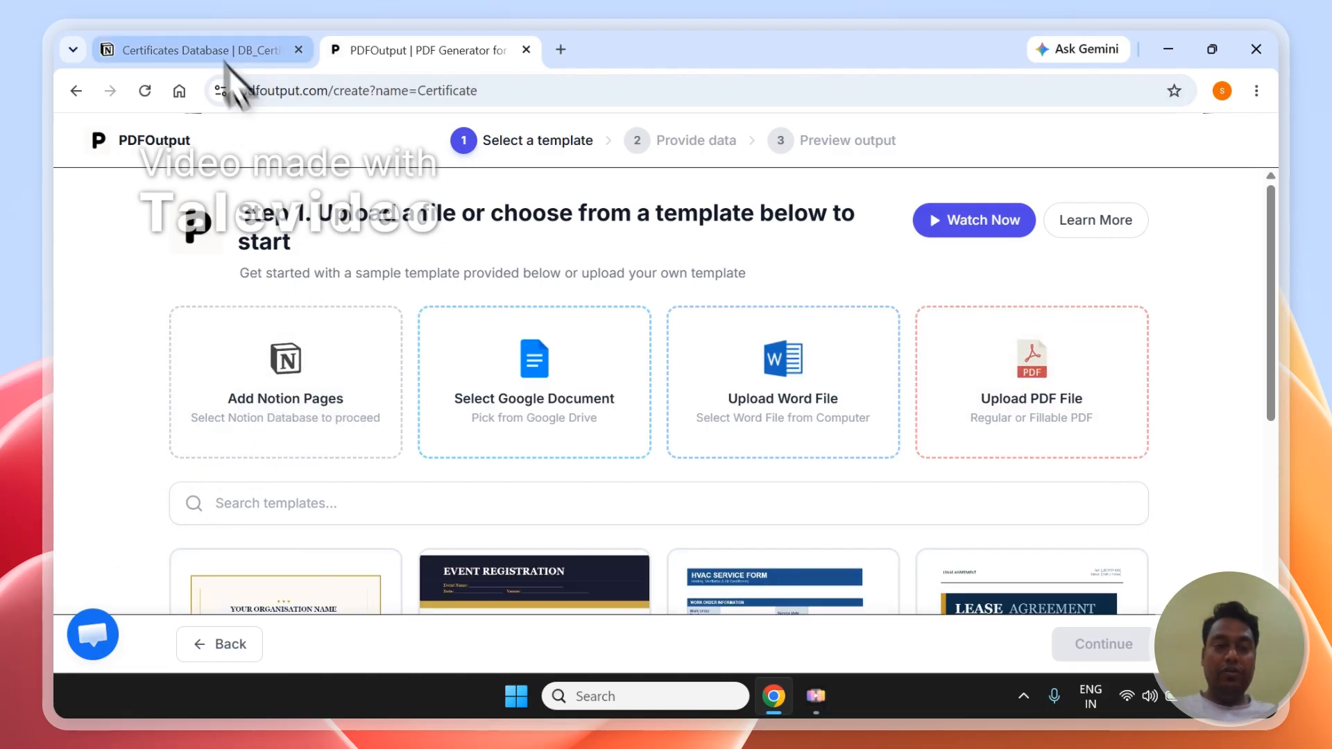
Open the CERT-002 record in Notion's DB_Certificates, look through its properties and page content, and close it
click(263, 49)
mouse_move(781, 704)
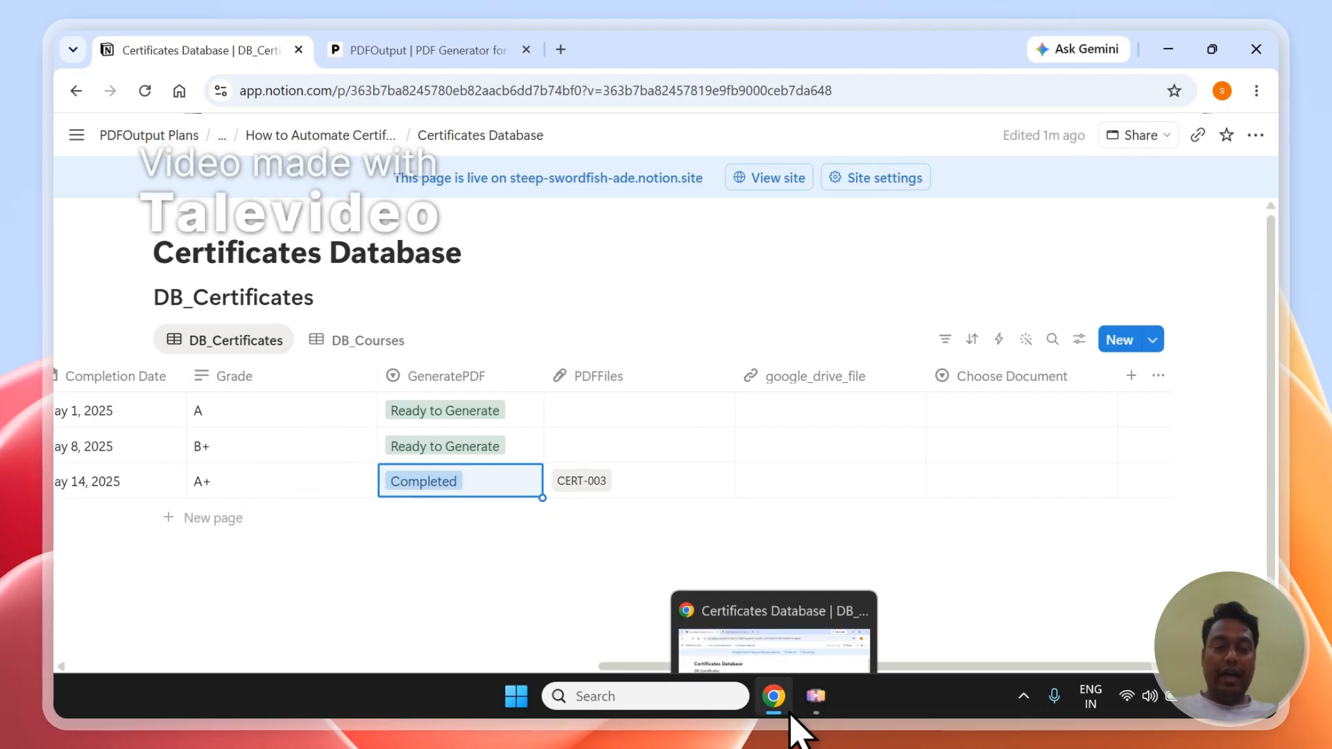
drag(660, 666, 132, 611)
click(260, 448)
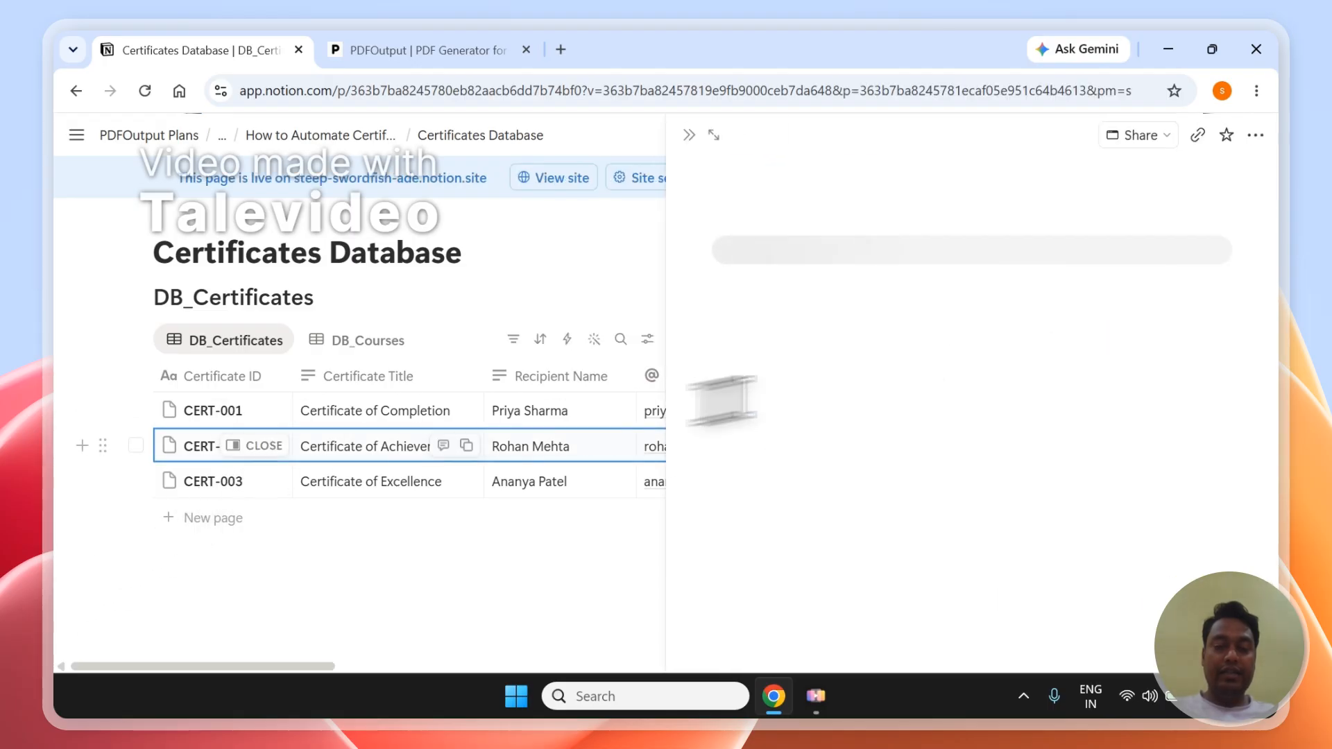
mouse_move(1275, 265)
mouse_down()
mouse_move(1275, 437)
mouse_move(1273, 291)
mouse_up()
scroll(940, 388, down, 5)
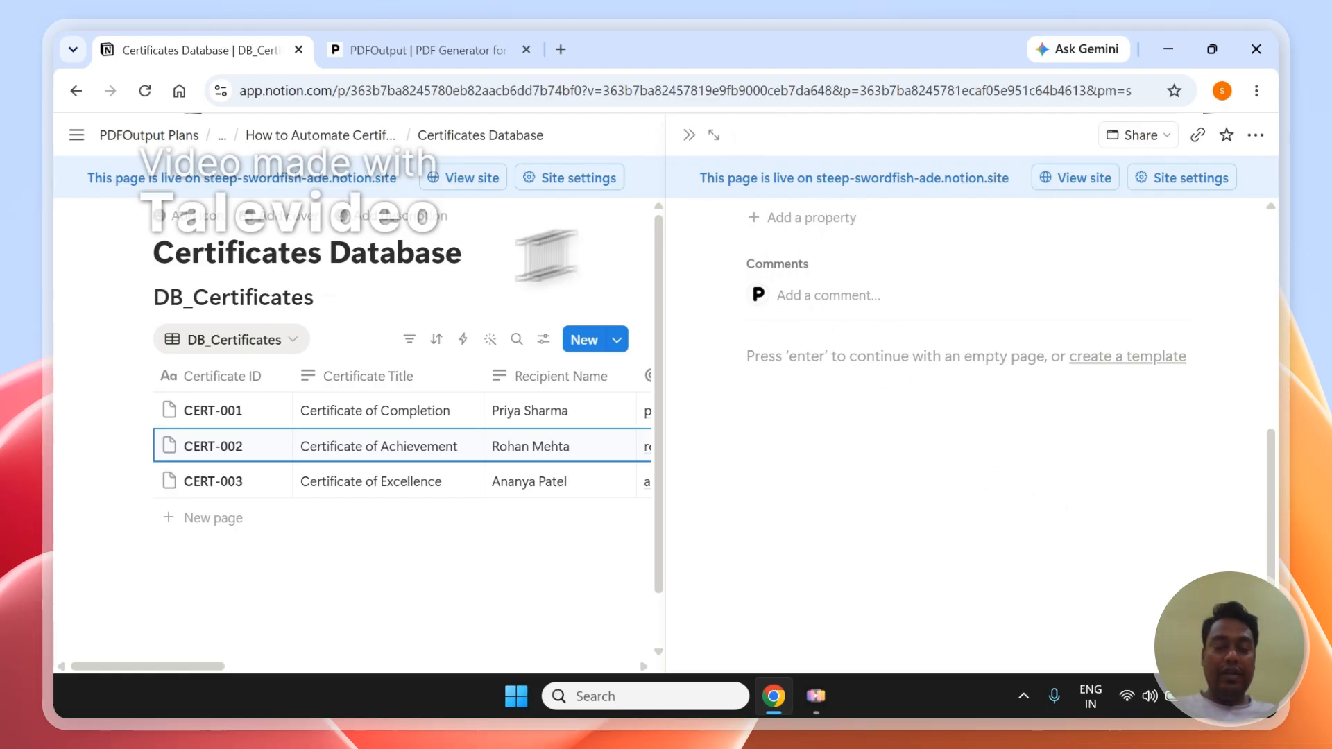
key(Escape)
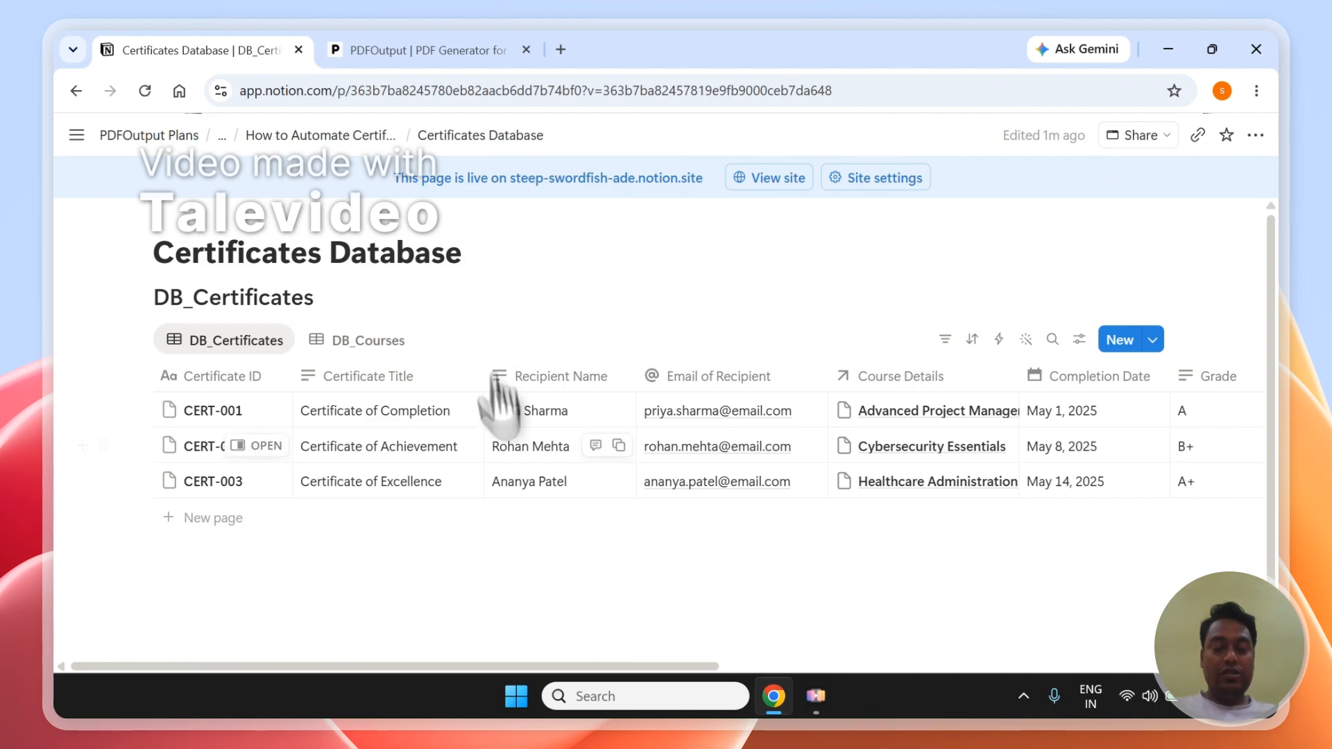
Open the CERT-001 record, look through its PDFFiles and google_drive_file properties, and close it
click(264, 410)
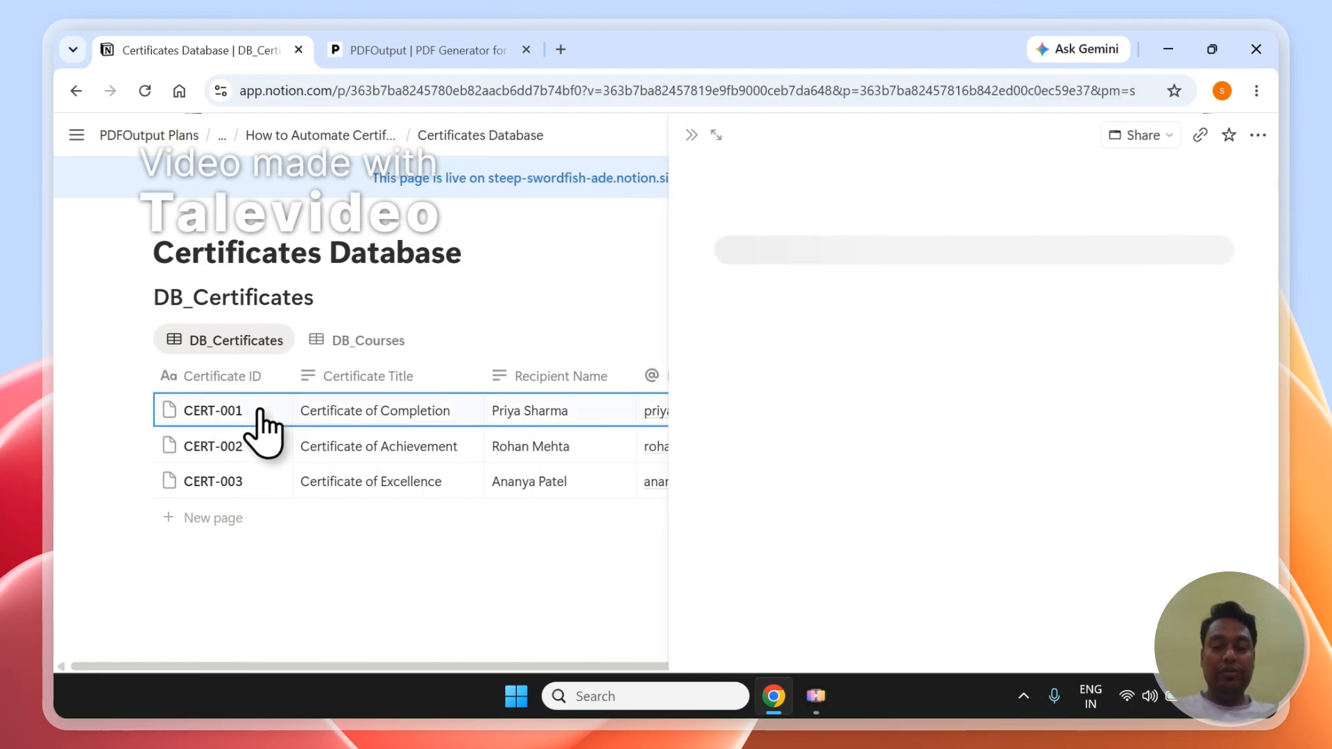
scroll(1122, 363, down, 5)
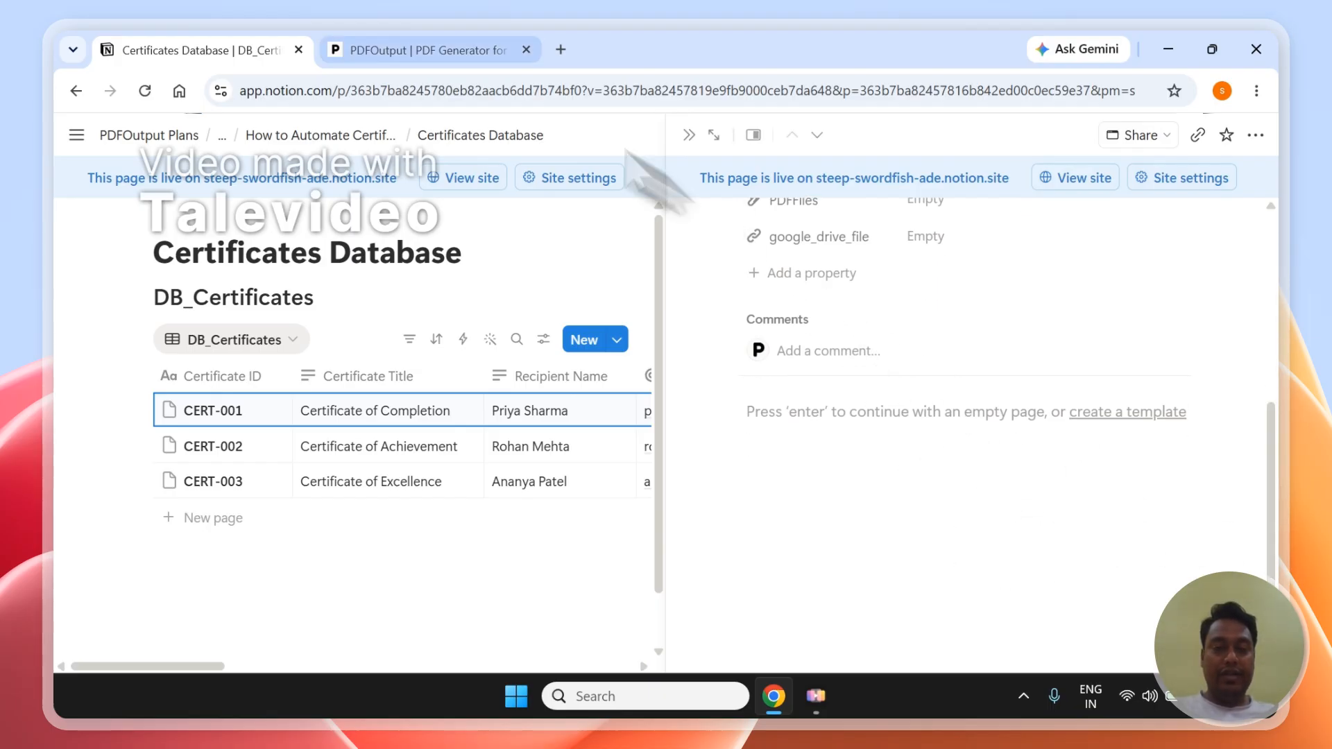
click(347, 50)
click(236, 50)
click(510, 527)
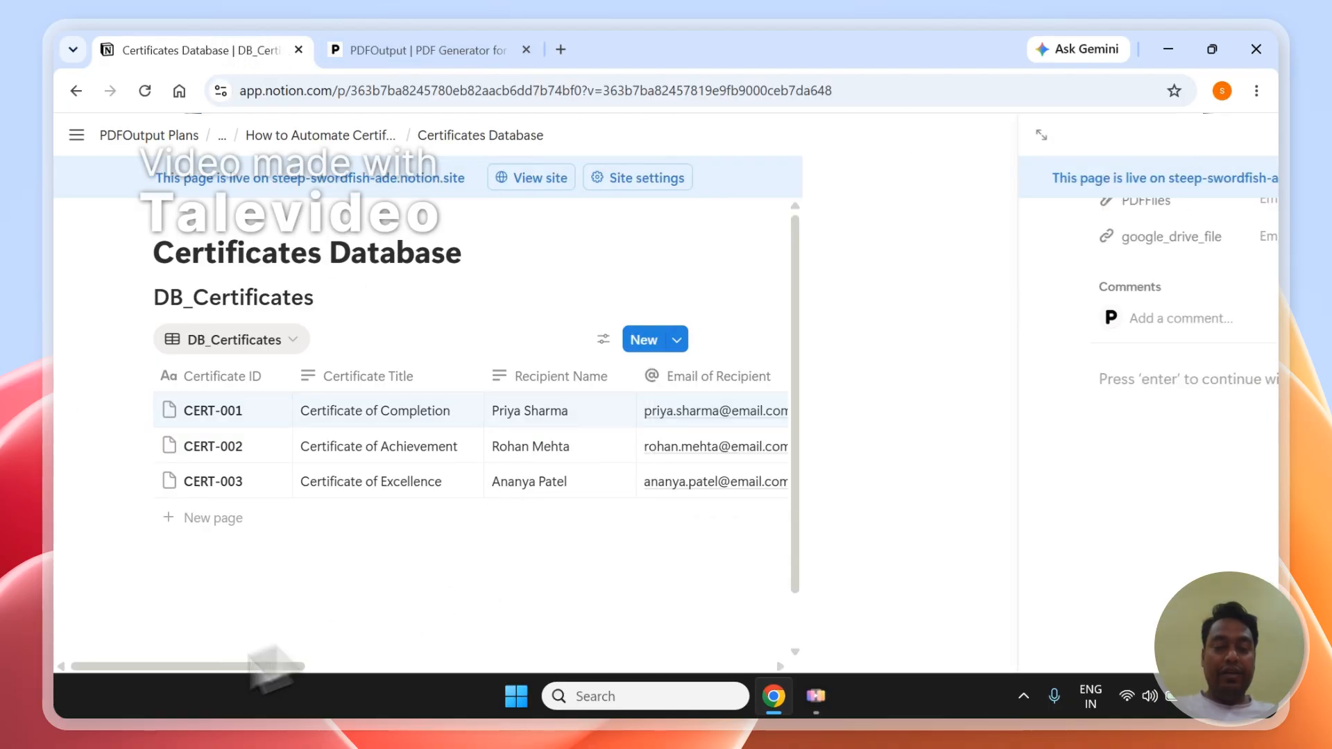
Open the generated CERT-001.pdf and CERT-002.pdf from the PDFFiles column of DB_Certificates
drag(192, 666, 682, 694)
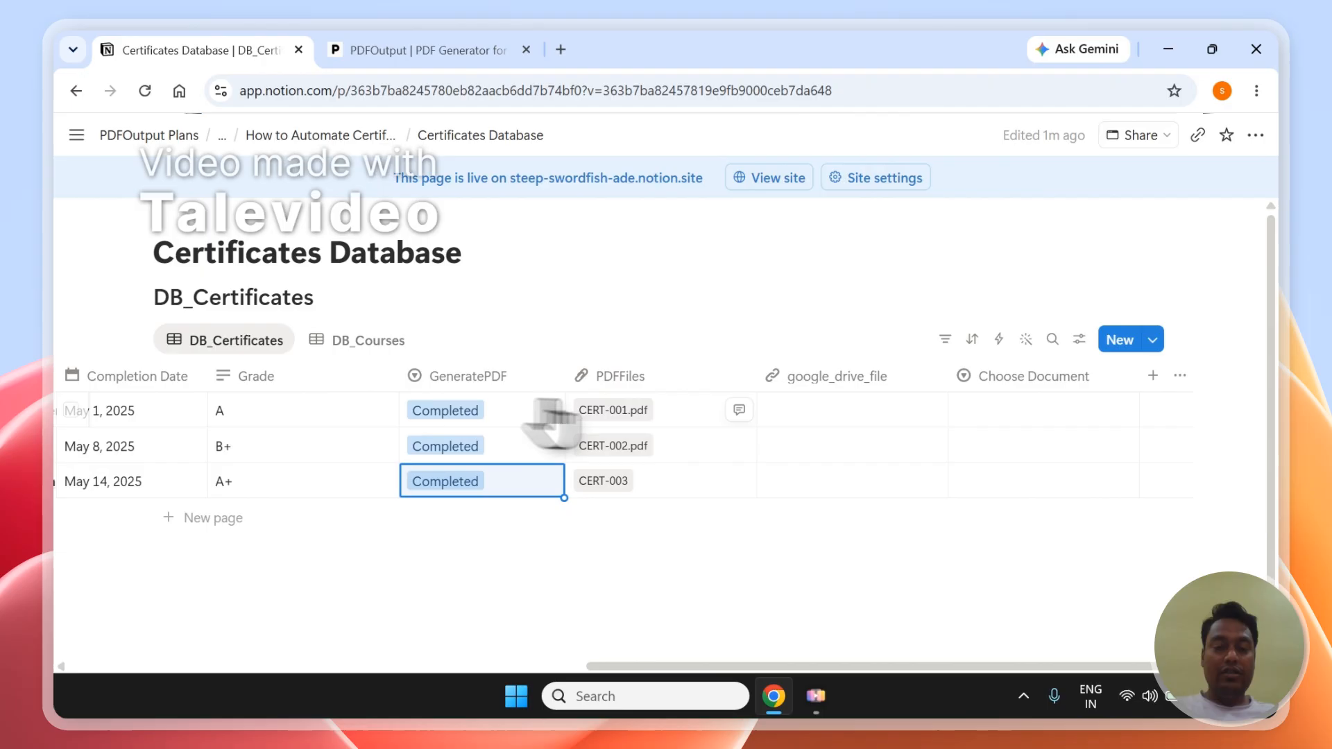
click(640, 409)
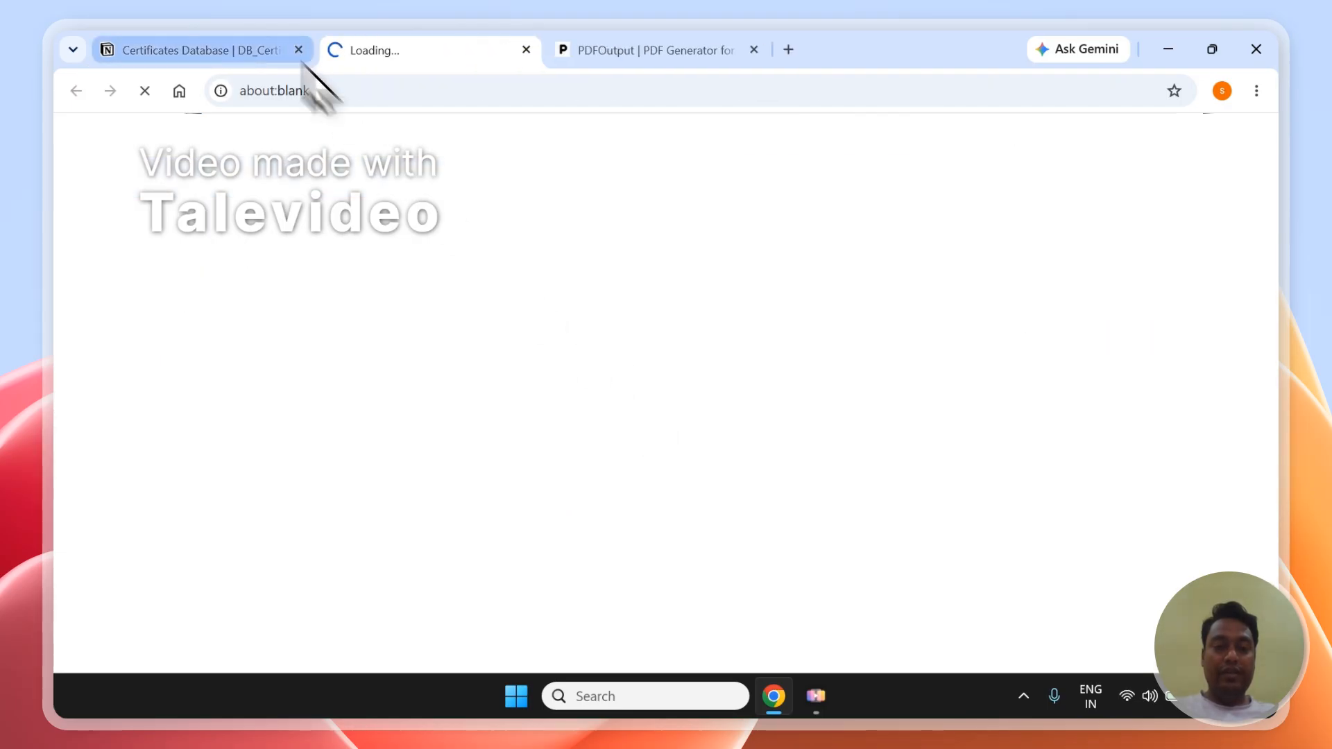
click(305, 57)
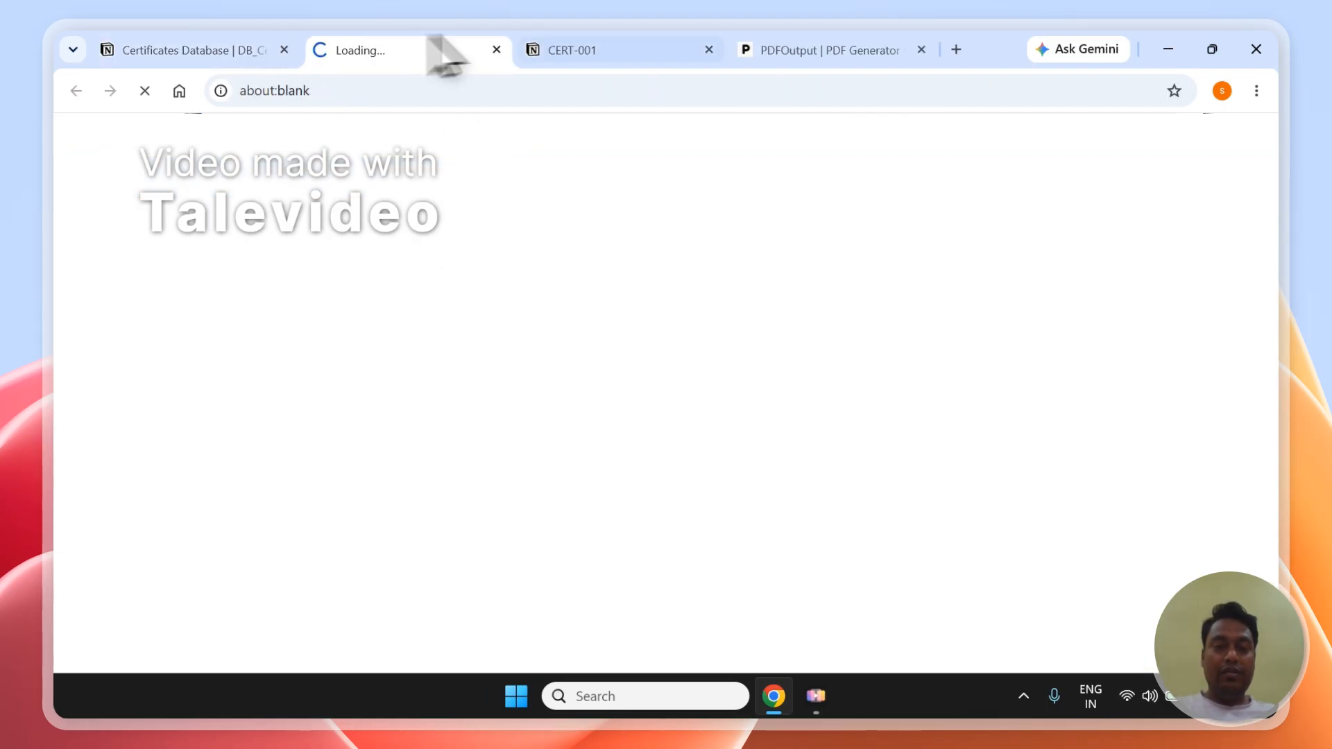
click(553, 51)
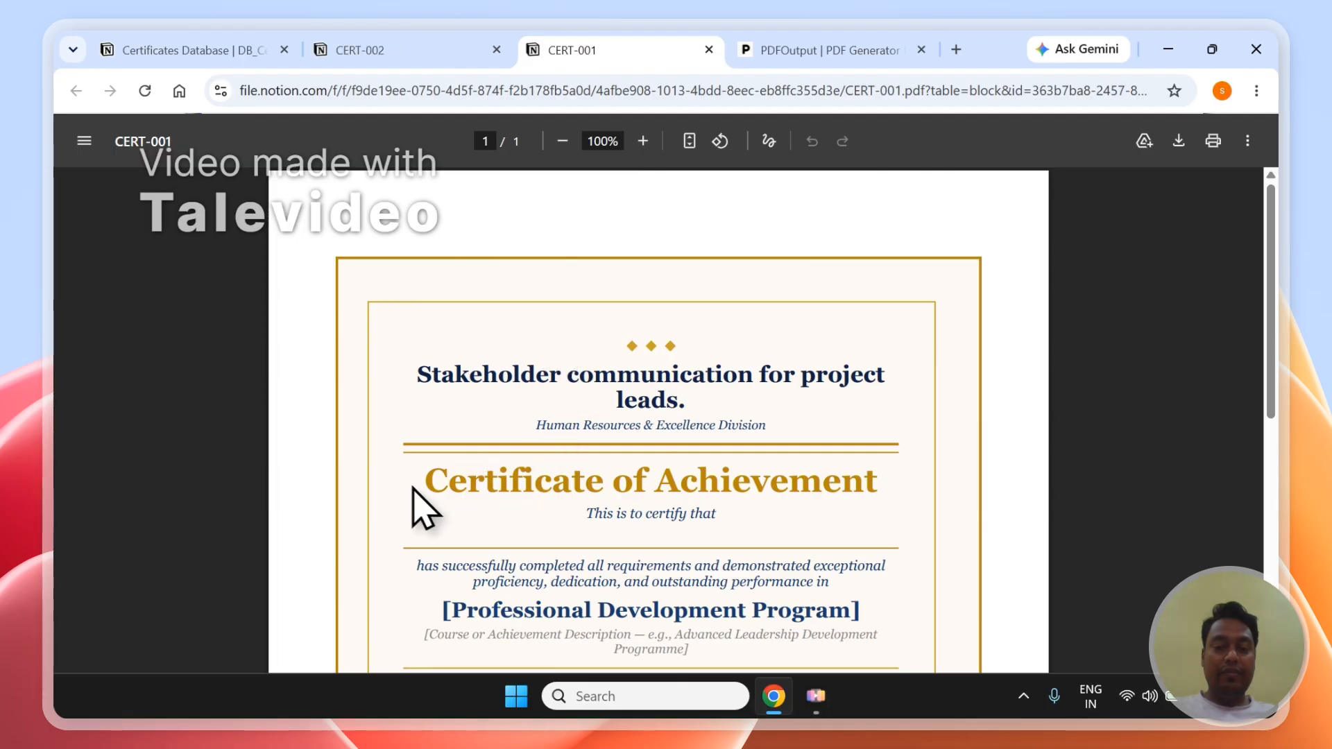
Compare the headings, program names, issue dates and certificate numbers on the CERT-001 and CERT-002 PDFs, and return to PDFOutput's template selection
drag(420, 388, 717, 421)
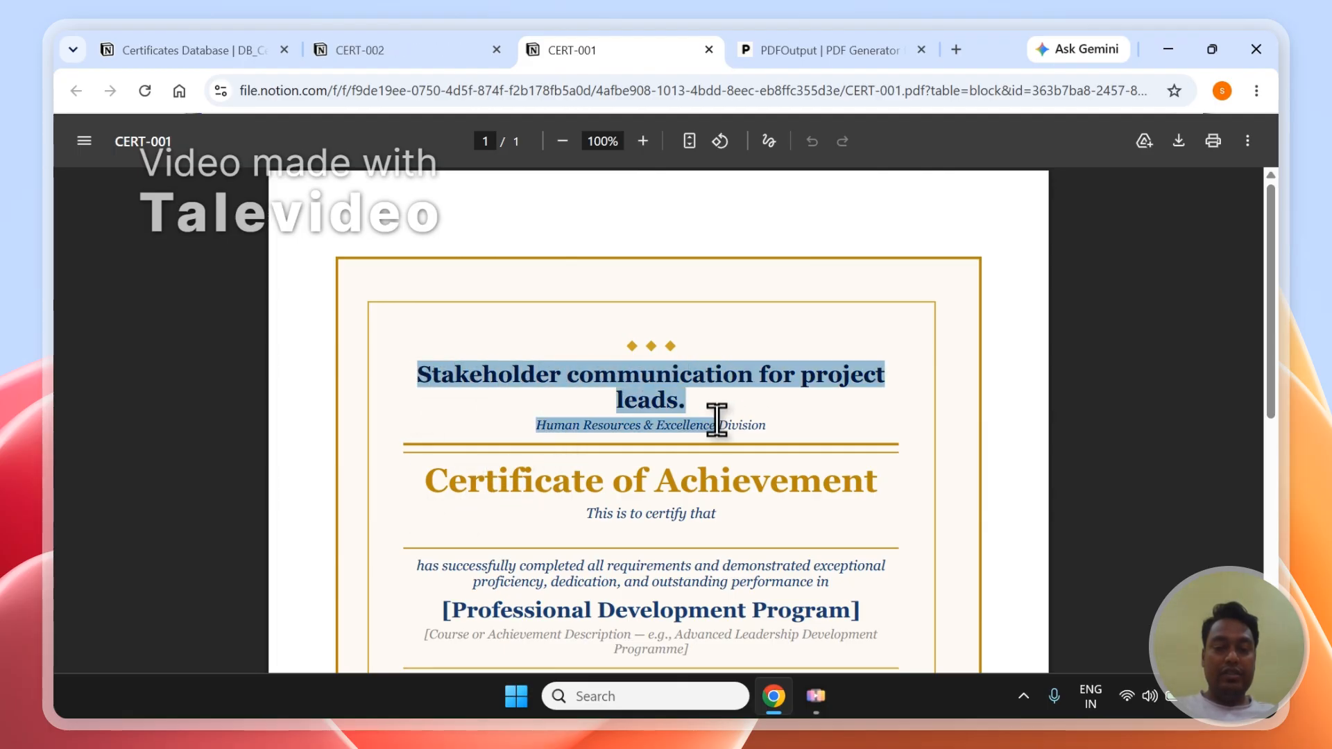
click(336, 51)
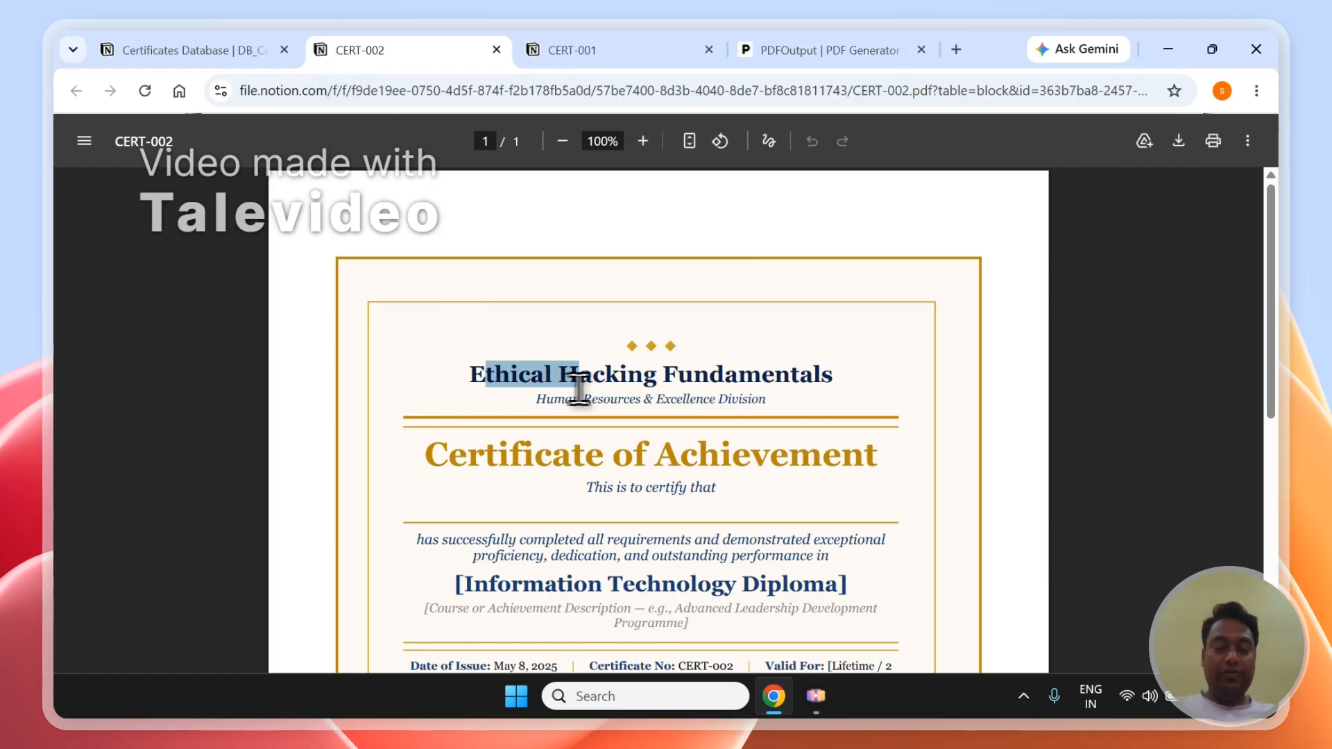
drag(579, 389, 846, 390)
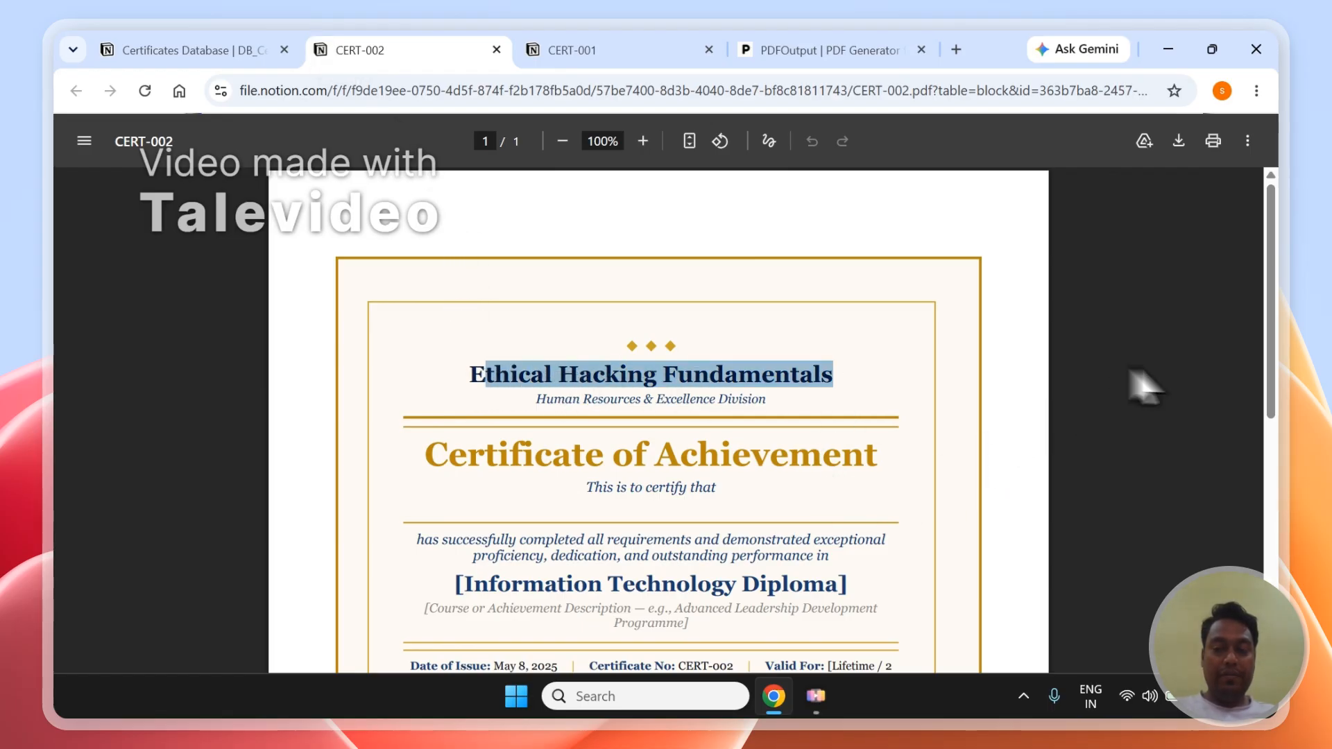
drag(1262, 368, 1274, 462)
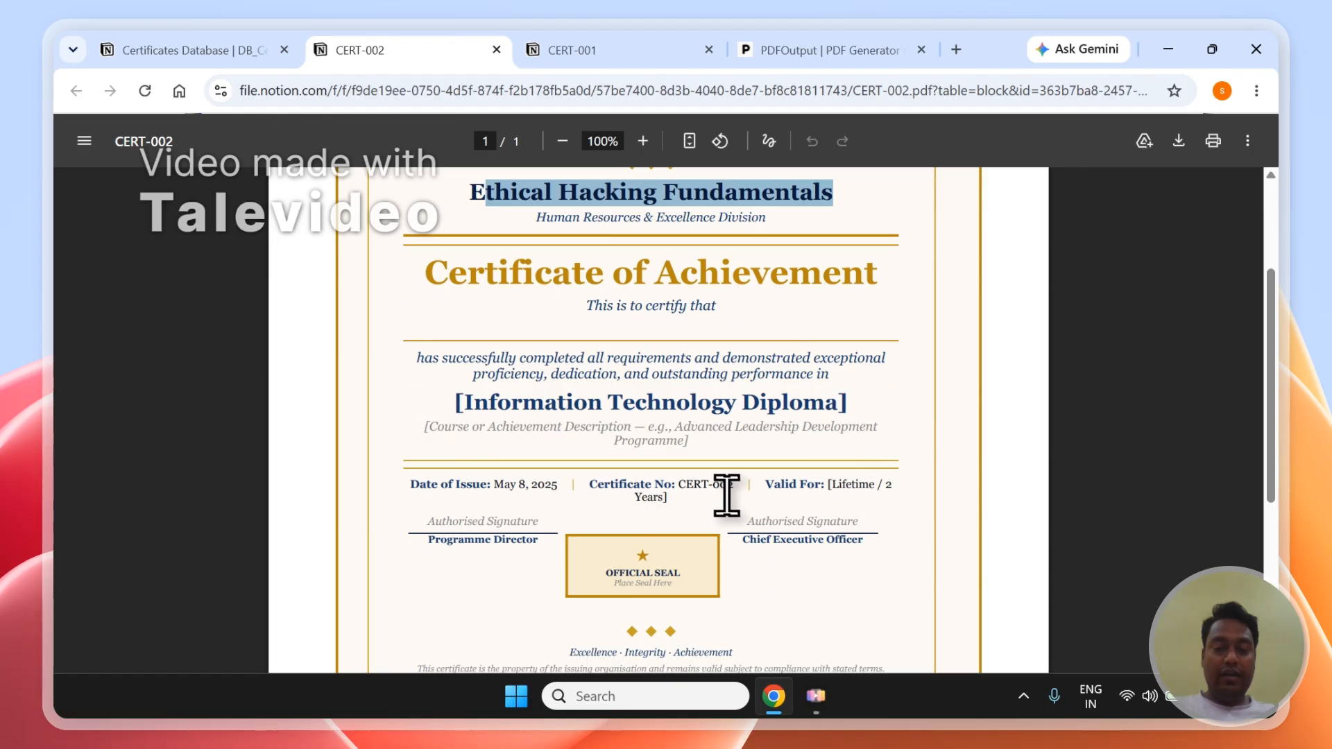
click(559, 51)
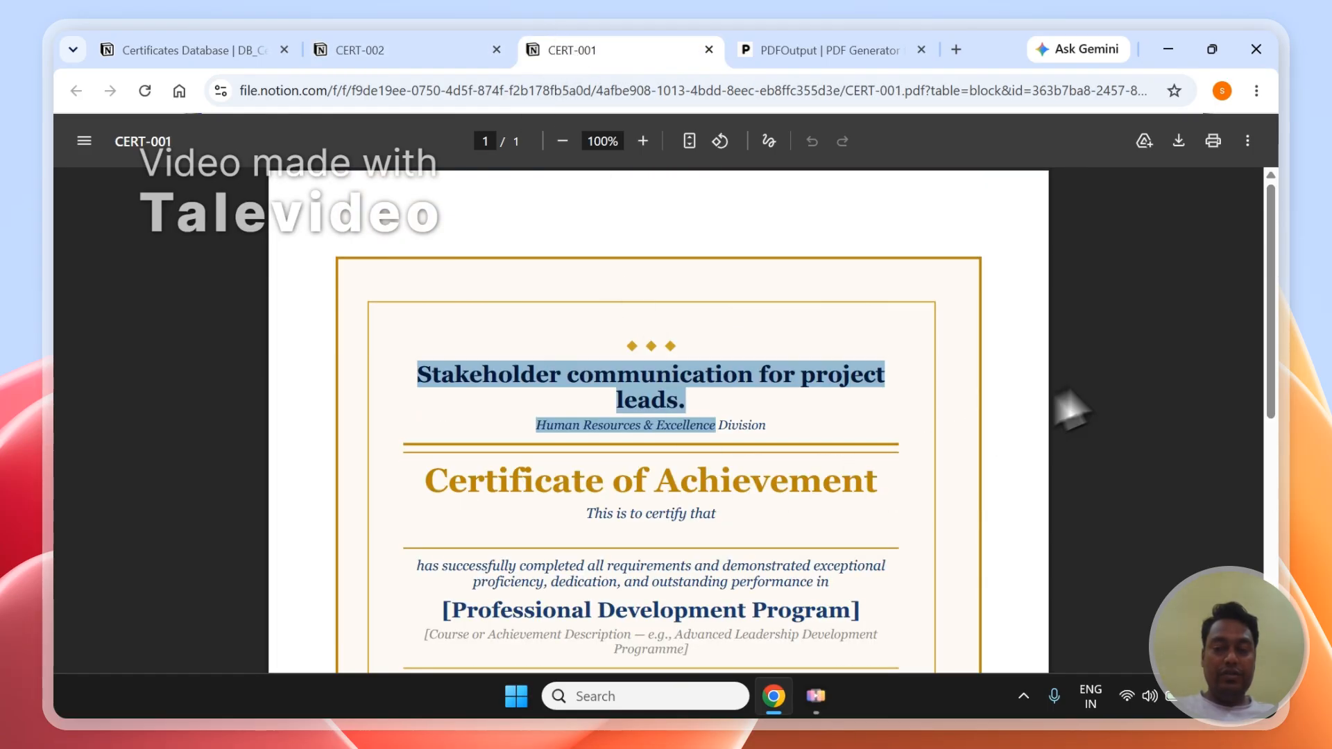
drag(1270, 378, 1034, 520)
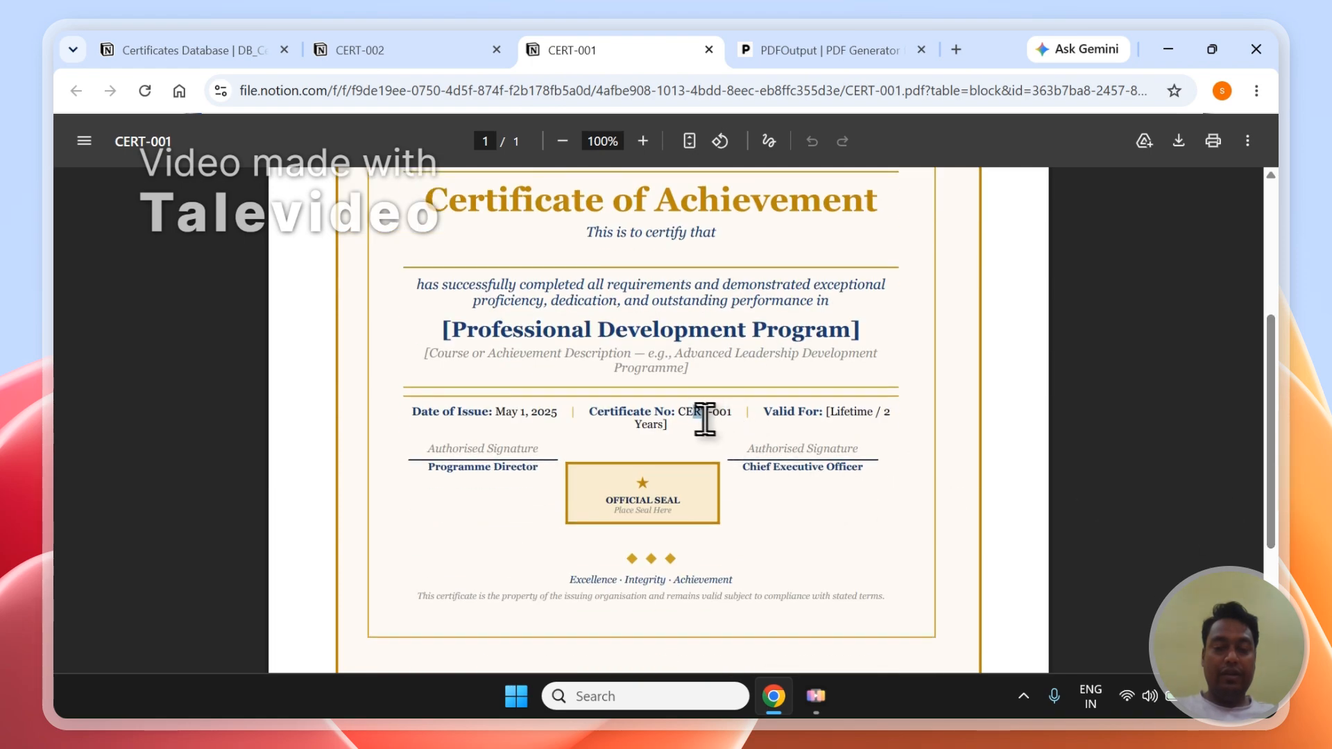
key(ctrl+shift+Tab)
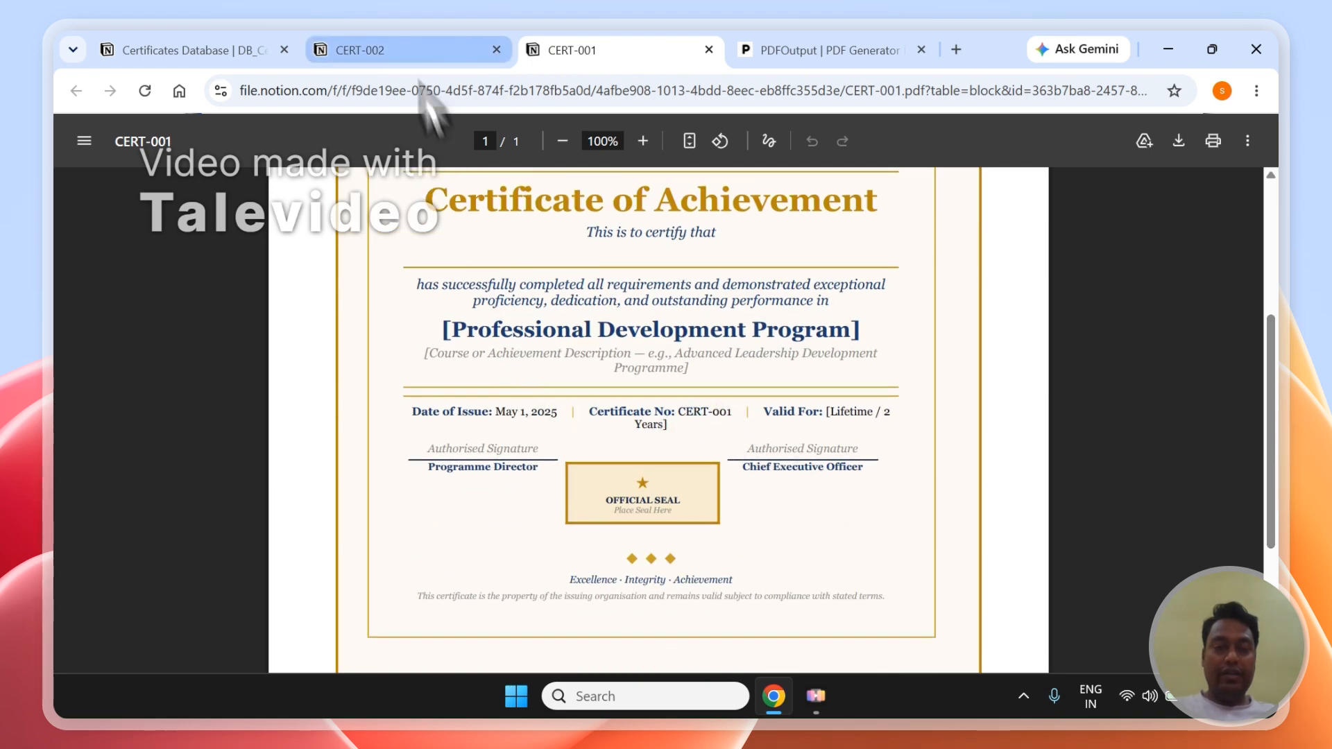
click(201, 50)
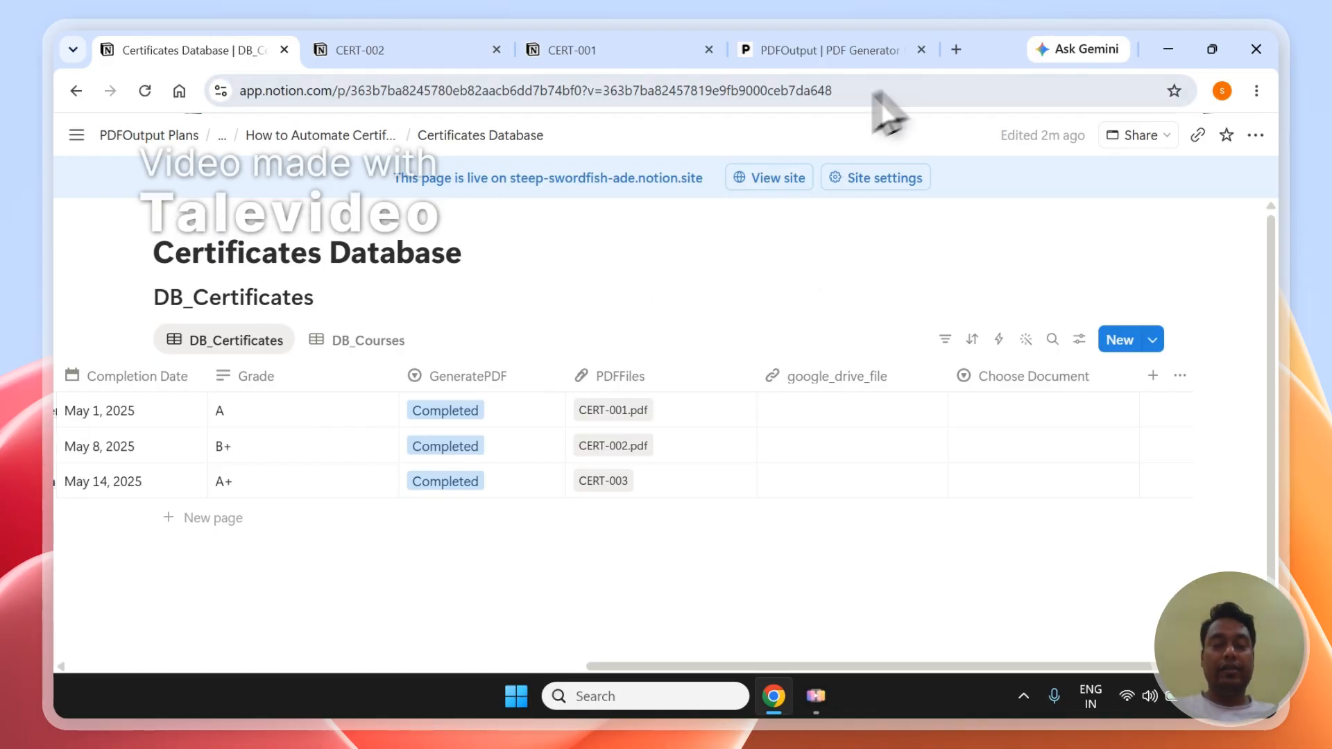
click(805, 49)
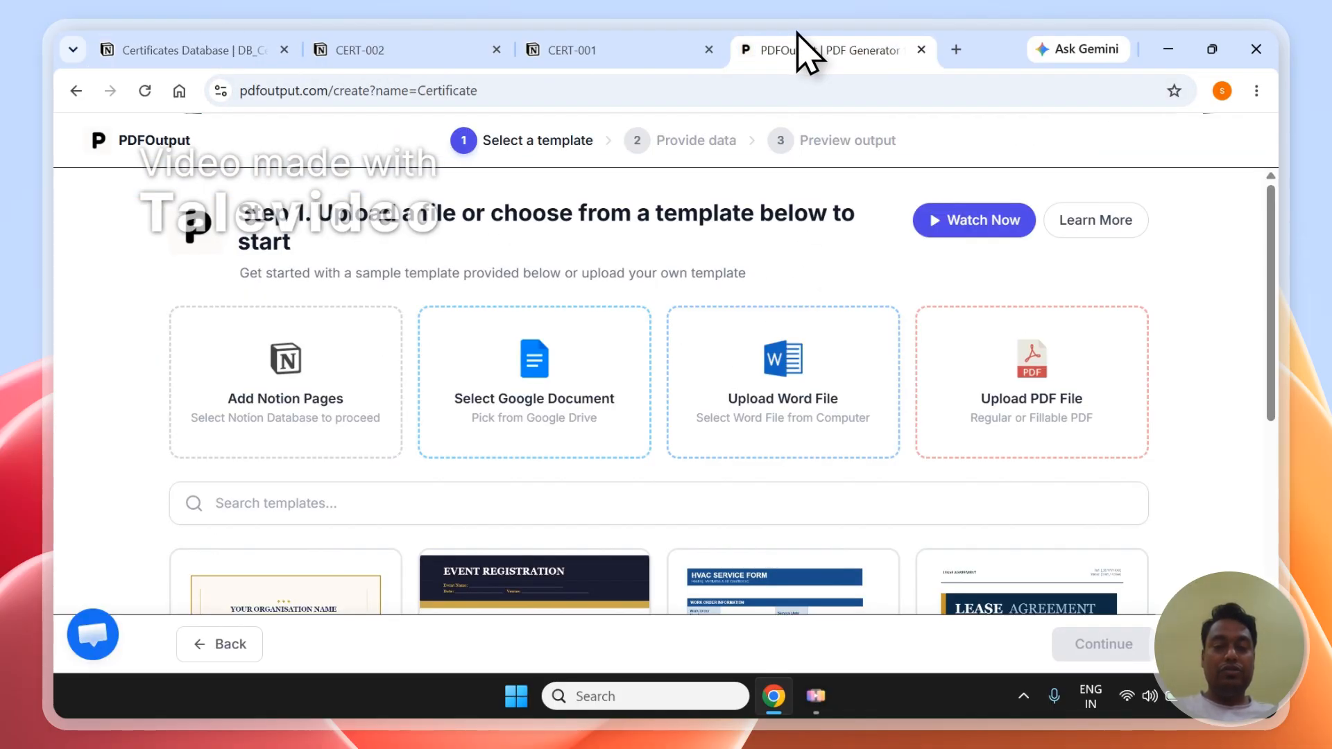
Leave the template selection for the automation dashboard and sign out of the PDFOutput account
click(236, 655)
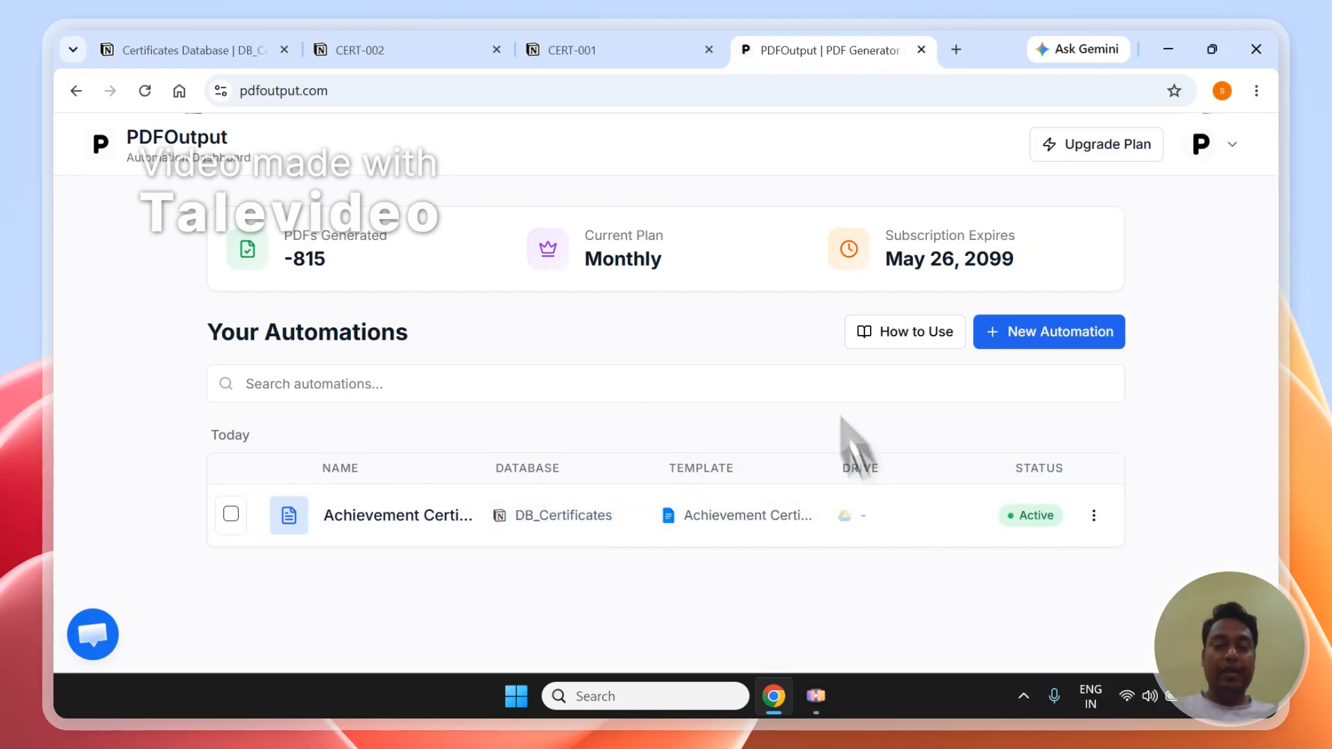
click(1205, 139)
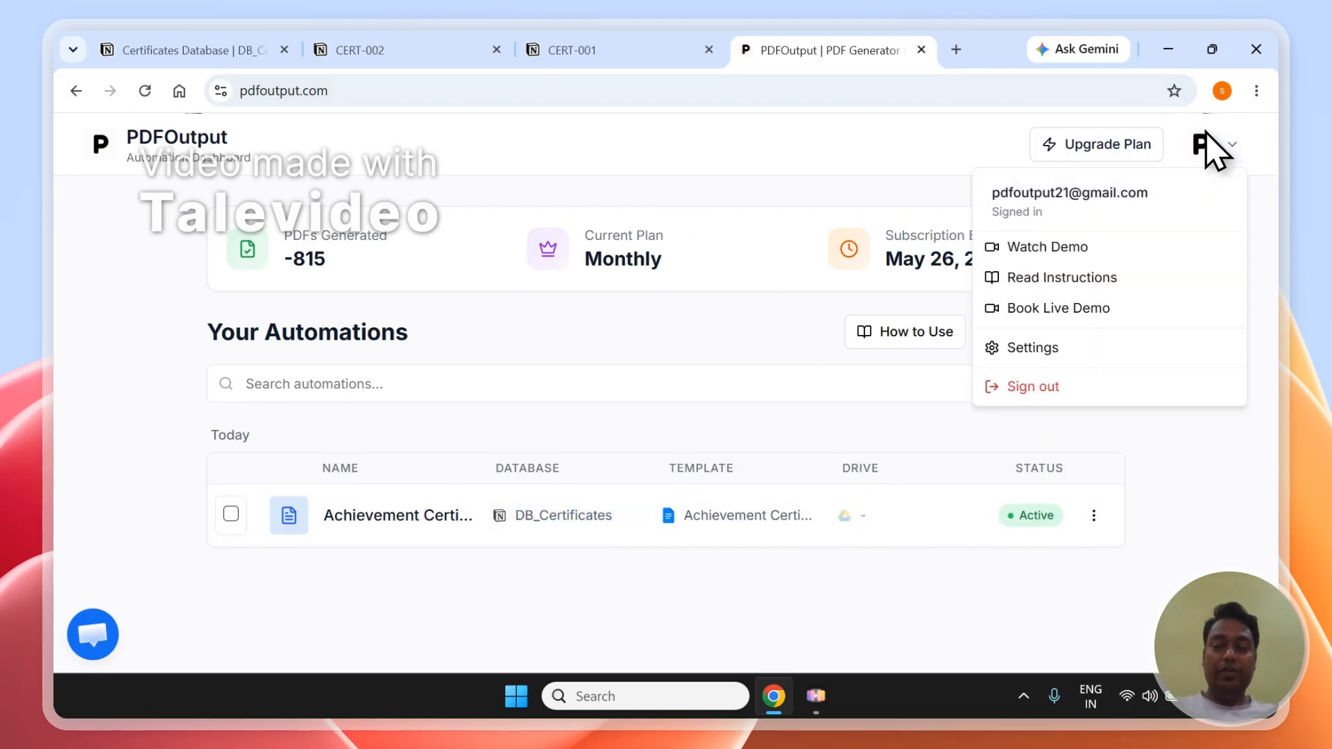
click(1072, 385)
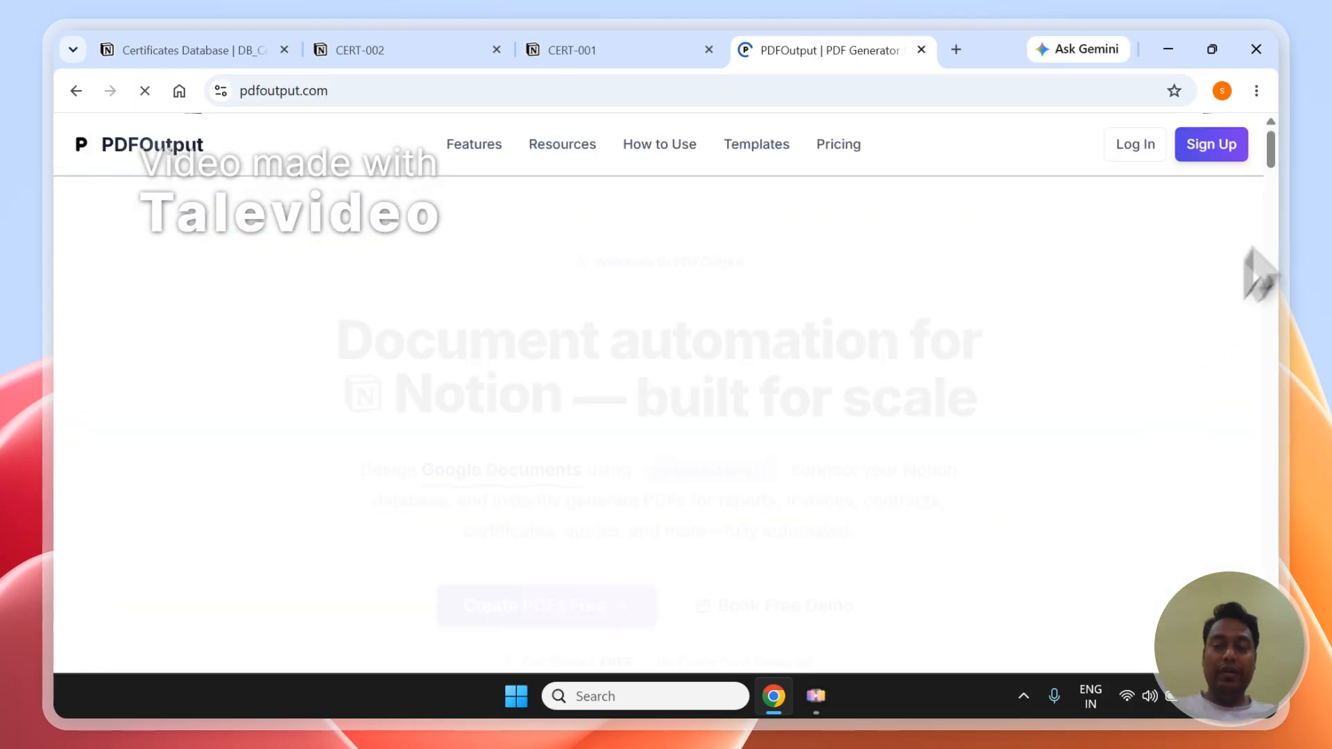
Look through the message form on PDFOutput's Contact page, and switch back to the Certificates Database in Notion
drag(1271, 149, 1280, 705)
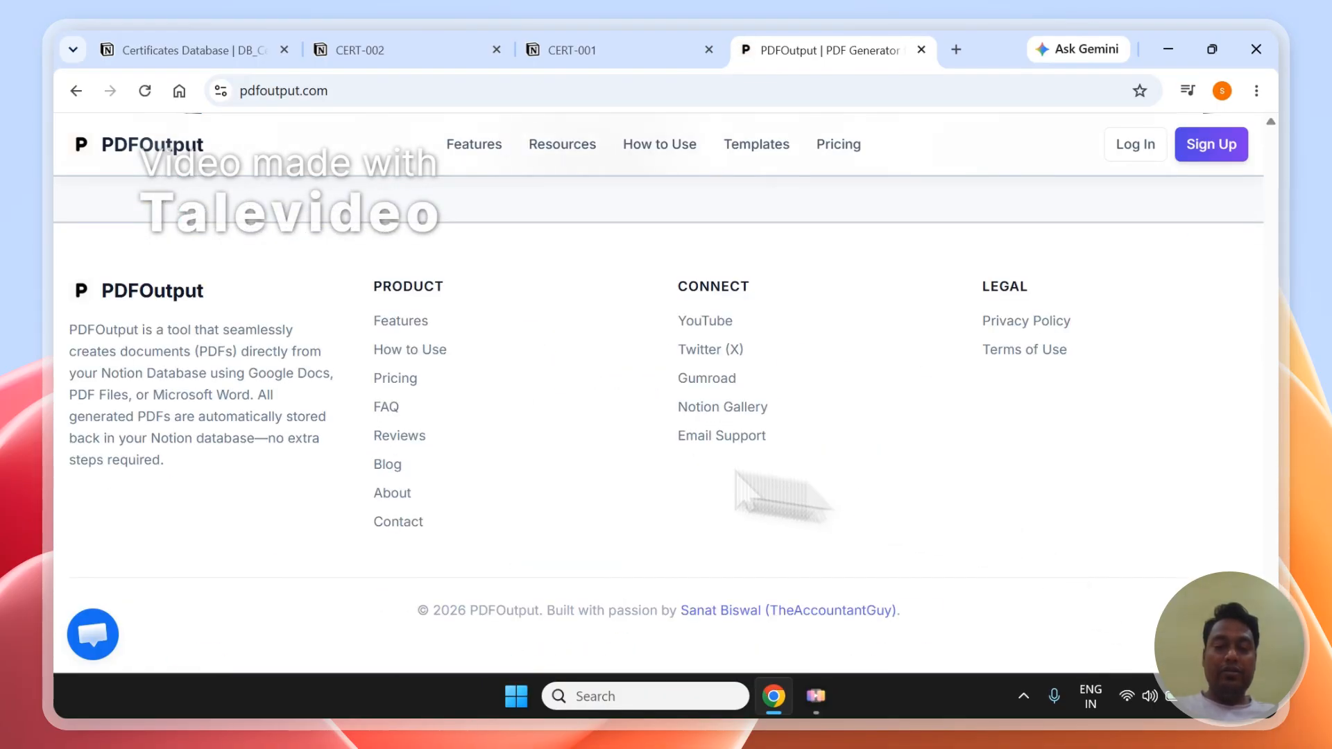
click(401, 523)
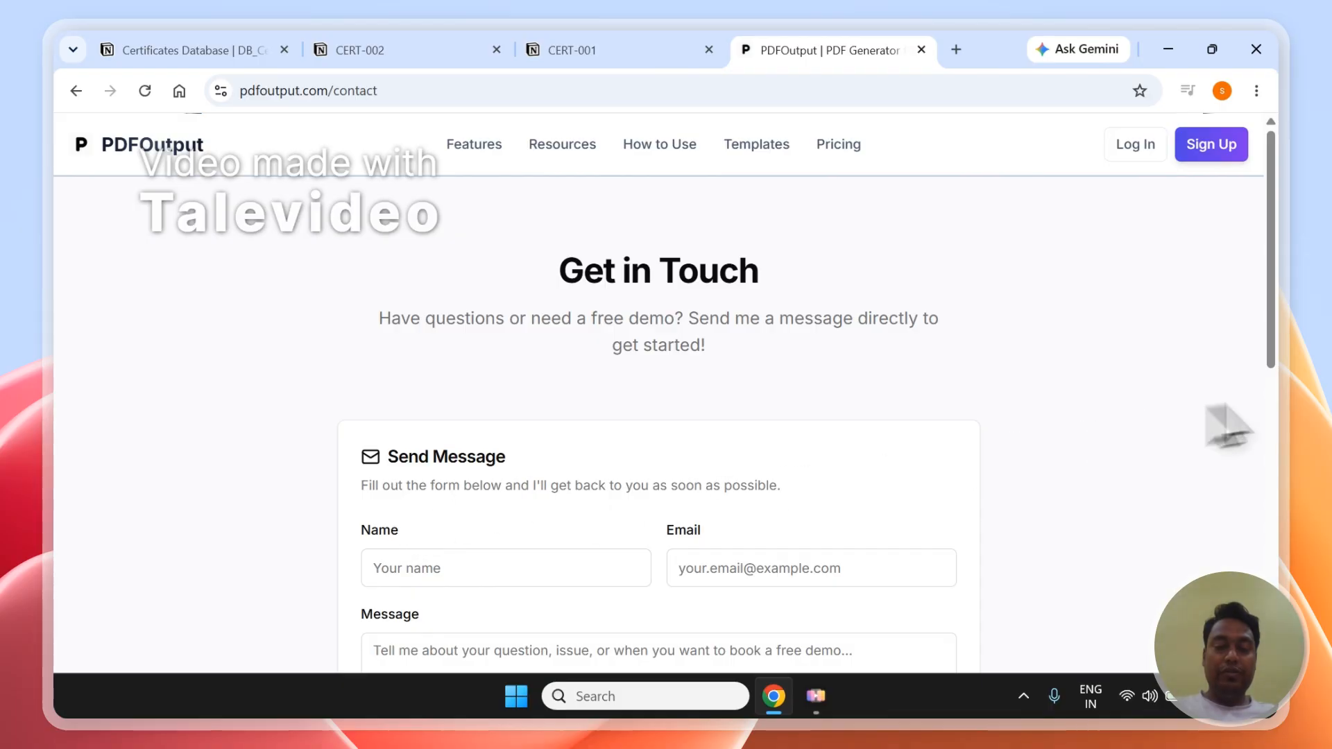
scroll(1248, 415, down, 4)
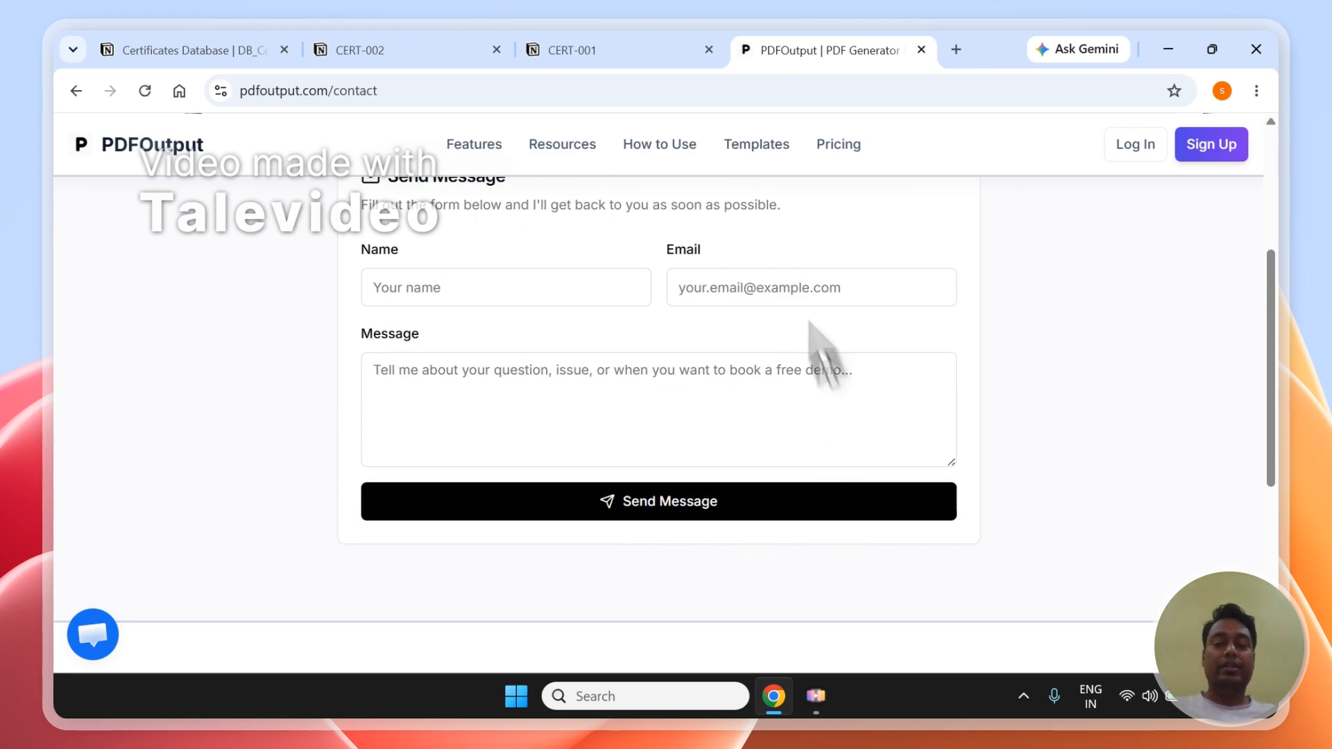
click(155, 36)
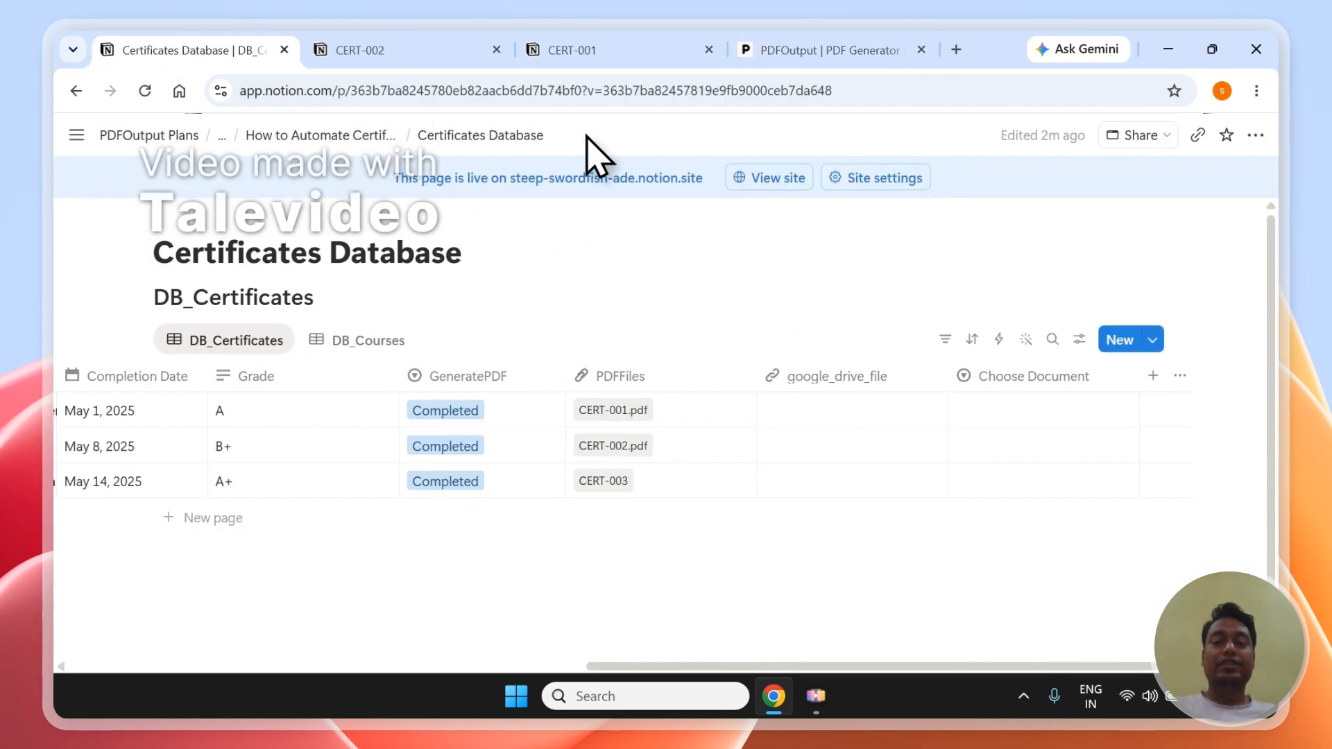